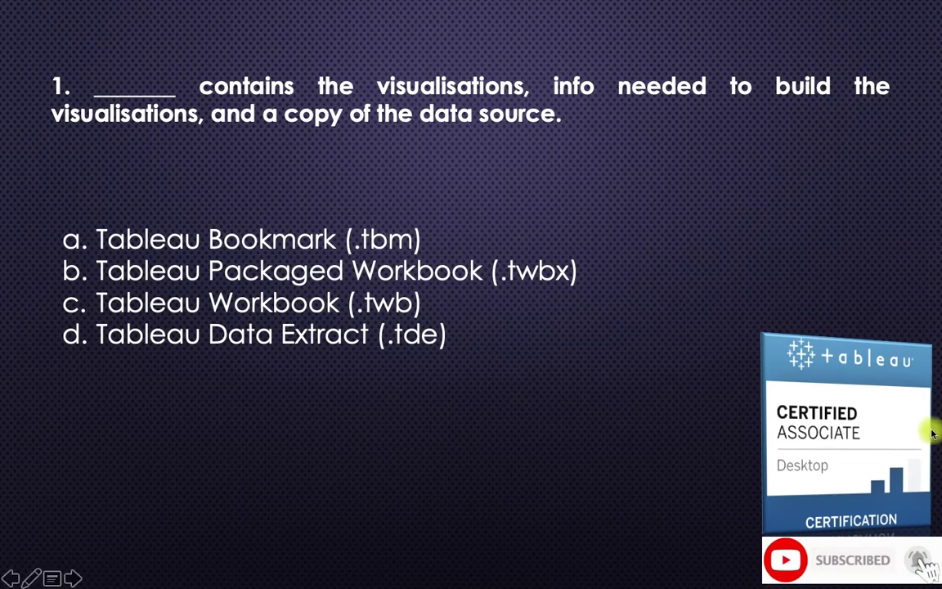
Switch to Chrome and read the Tableau help page on file types, comparing workbooks, bookmarks, packaged workbooks and extracts.
{"action": "key", "text": "super+Tab"}
{"action": "key", "text": "super+Tab"}
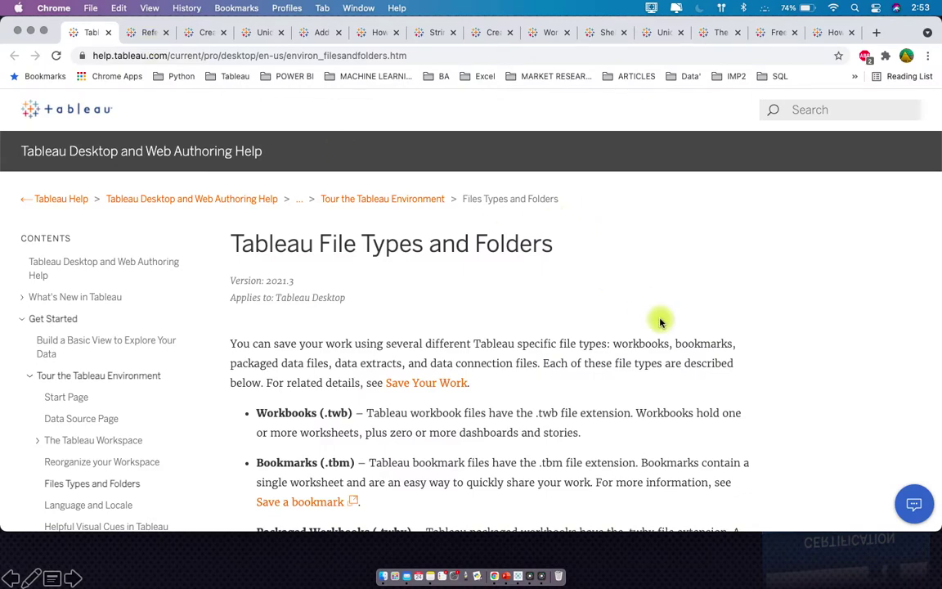
{"action": "scroll", "coordinate": [658, 372], "scroll_direction": "down", "scroll_amount": 5}
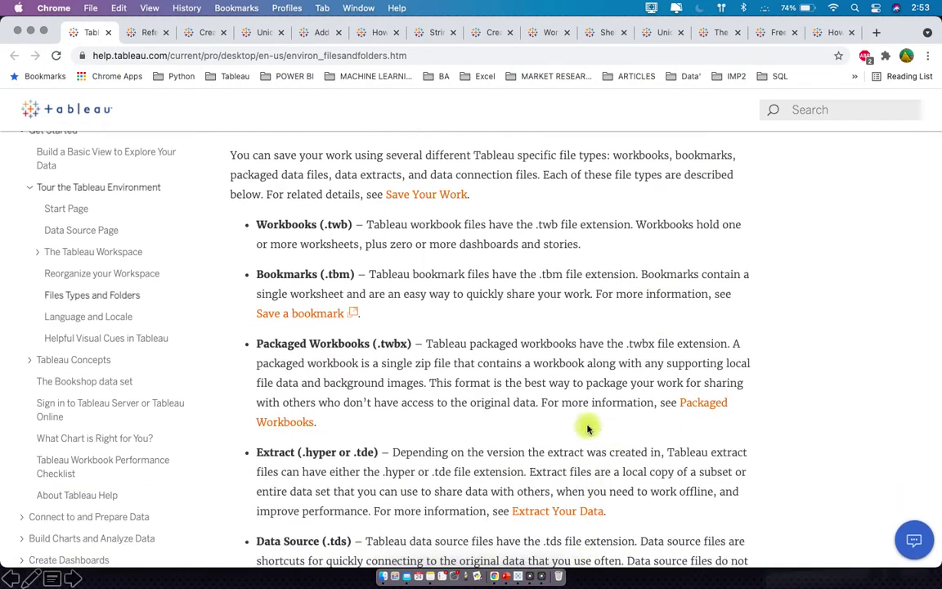
{"action": "scroll", "coordinate": [586, 424], "scroll_direction": "down", "scroll_amount": 2}
{"action": "scroll", "coordinate": [572, 364], "scroll_direction": "up", "scroll_amount": 2}
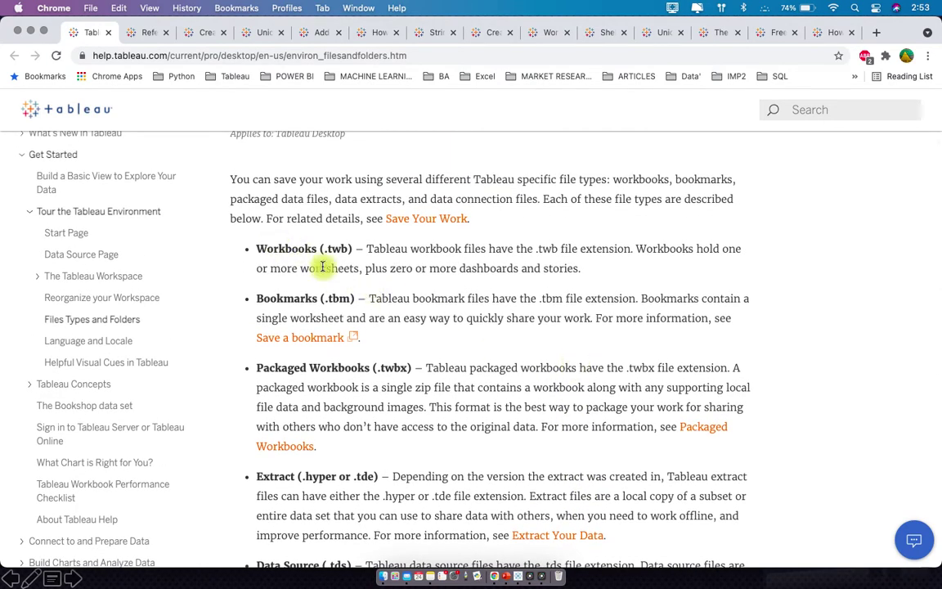
{"action": "scroll", "coordinate": [323, 267], "scroll_direction": "down", "scroll_amount": 2}
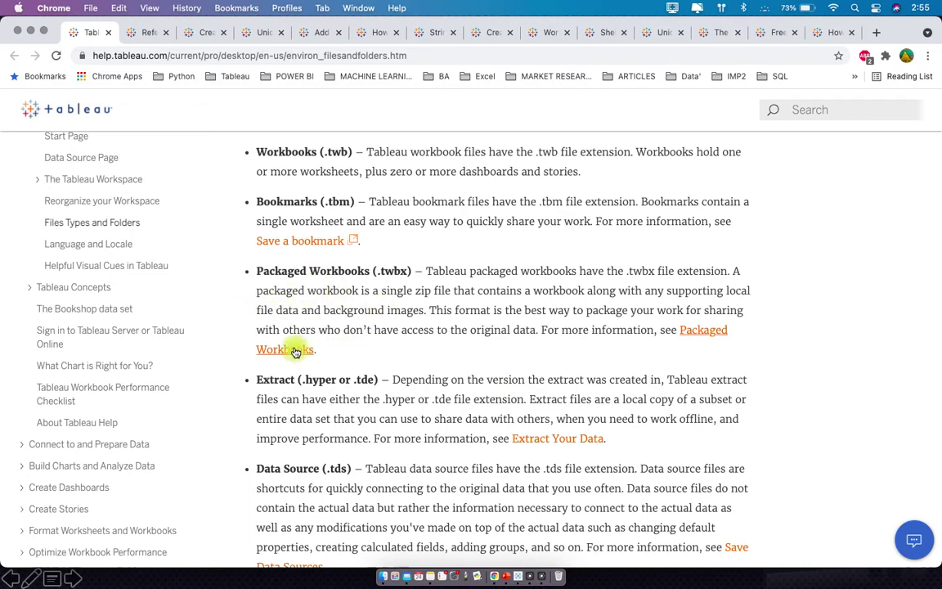
Open the linked Packaged Workbooks help article and examine how a .twbx is created and which files it includes.
{"action": "left_click", "coordinate": [688, 333]}
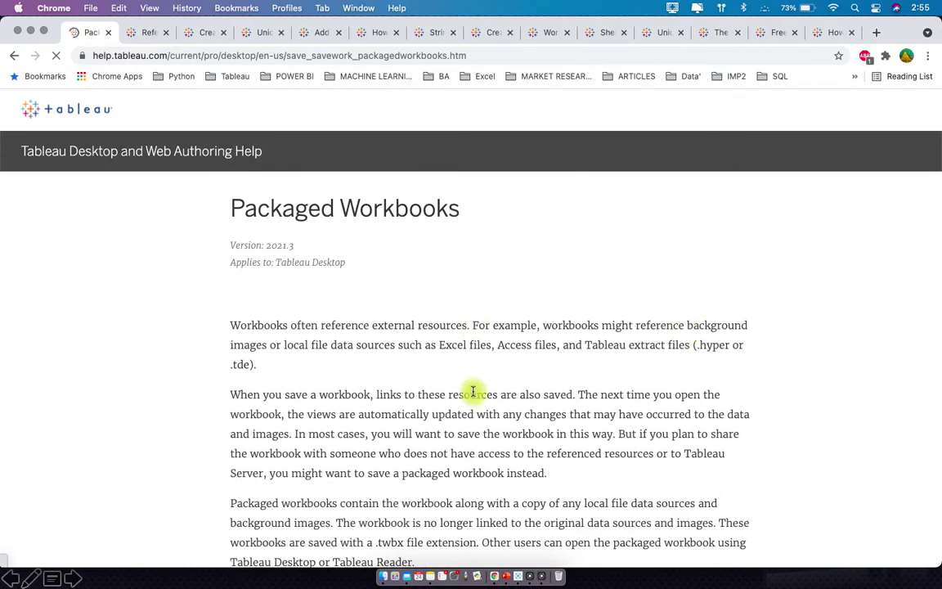
{"action": "scroll", "coordinate": [472, 393], "scroll_direction": "down", "scroll_amount": 5}
{"action": "scroll", "coordinate": [473, 393], "scroll_direction": "down", "scroll_amount": 2}
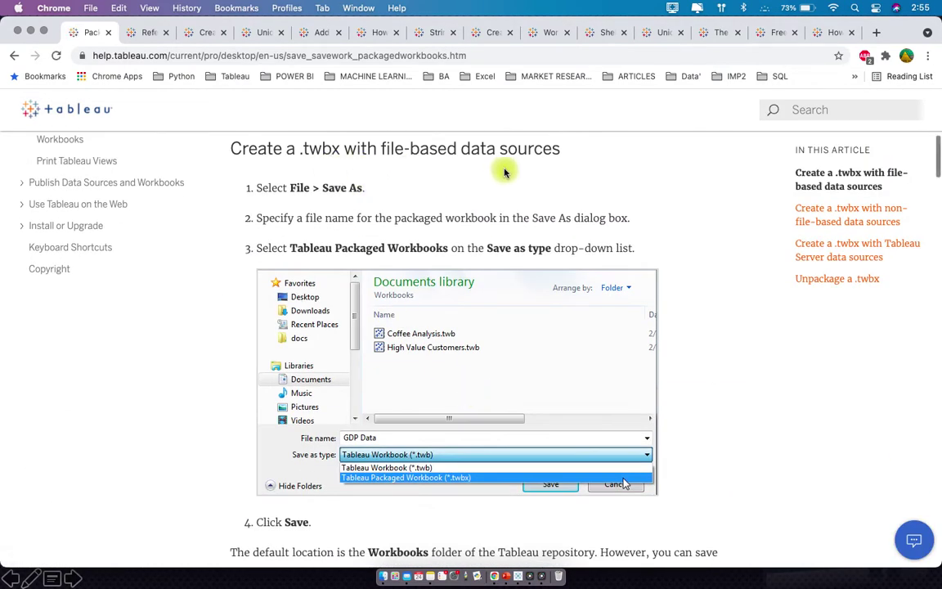
{"action": "scroll", "coordinate": [421, 397], "scroll_direction": "down", "scroll_amount": 5}
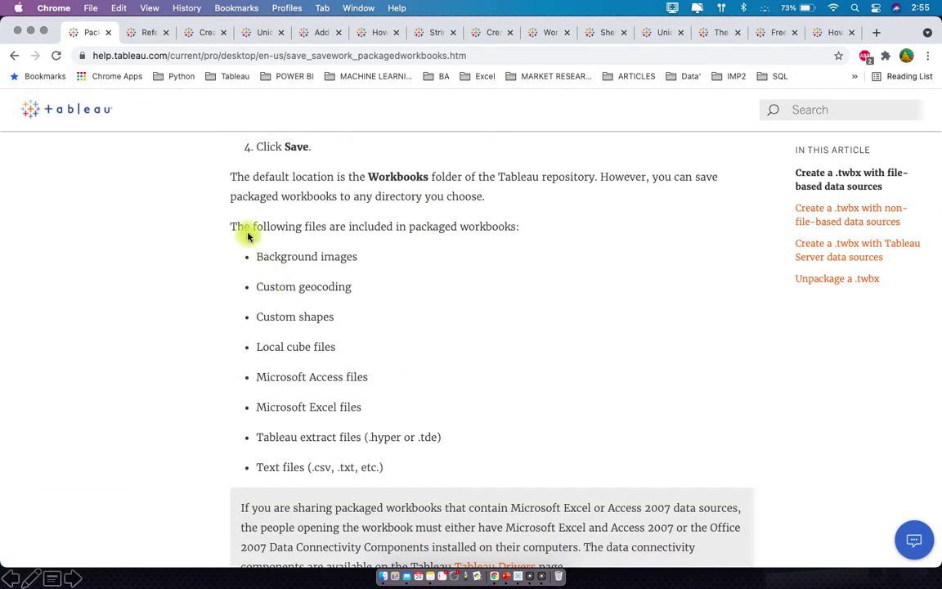
{"action": "left_click_drag", "start_coordinate": [248, 234], "coordinate": [496, 240]}
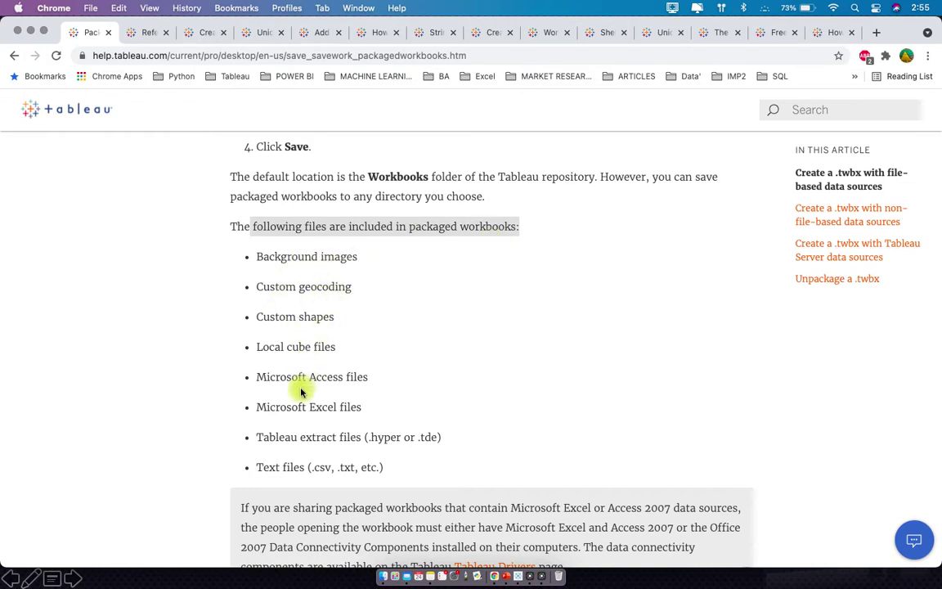
{"action": "scroll", "coordinate": [318, 430], "scroll_direction": "down", "scroll_amount": 3}
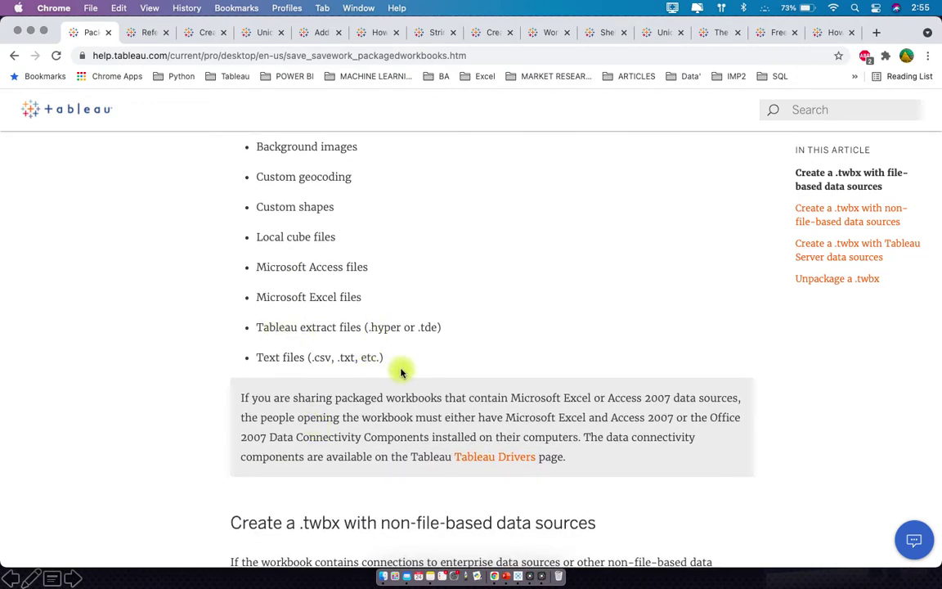
{"action": "scroll", "coordinate": [399, 367], "scroll_direction": "down", "scroll_amount": 8}
{"action": "scroll", "coordinate": [401, 372], "scroll_direction": "down", "scroll_amount": 15}
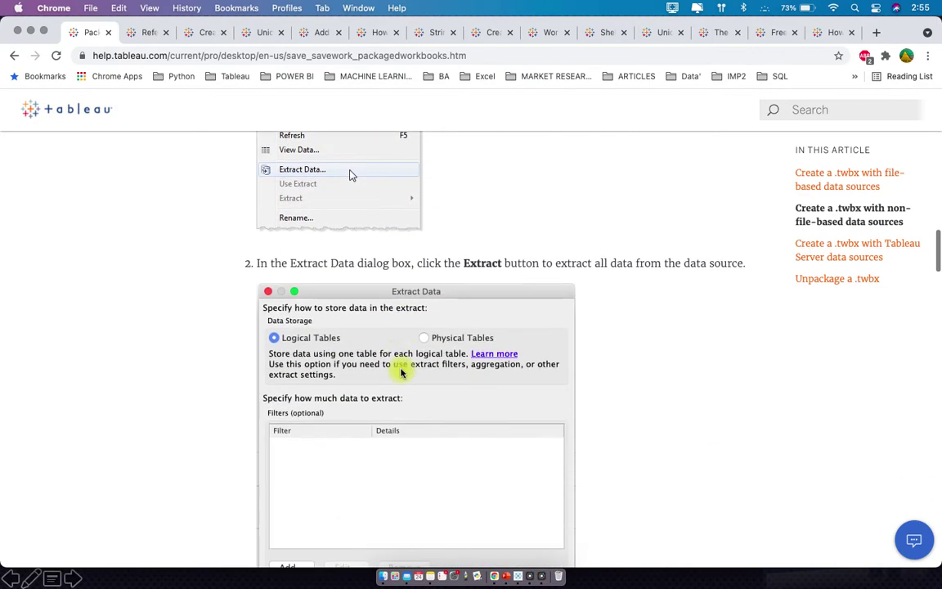
{"action": "scroll", "coordinate": [400, 373], "scroll_direction": "down", "scroll_amount": 10}
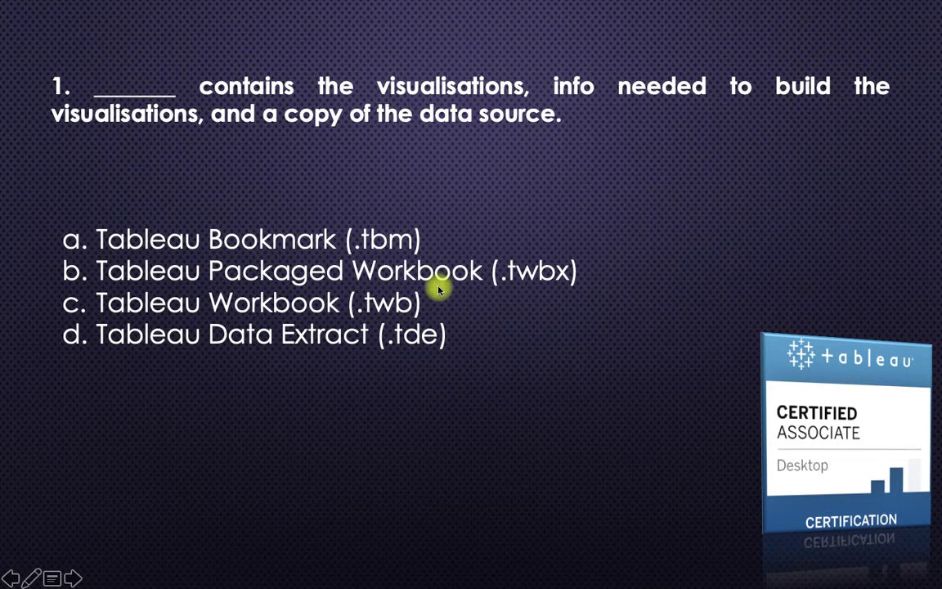
Reveal the .twbx answer to quiz question 1, advance to question 2 and switch to Tableau Public.
{"action": "left_click", "coordinate": [499, 274]}
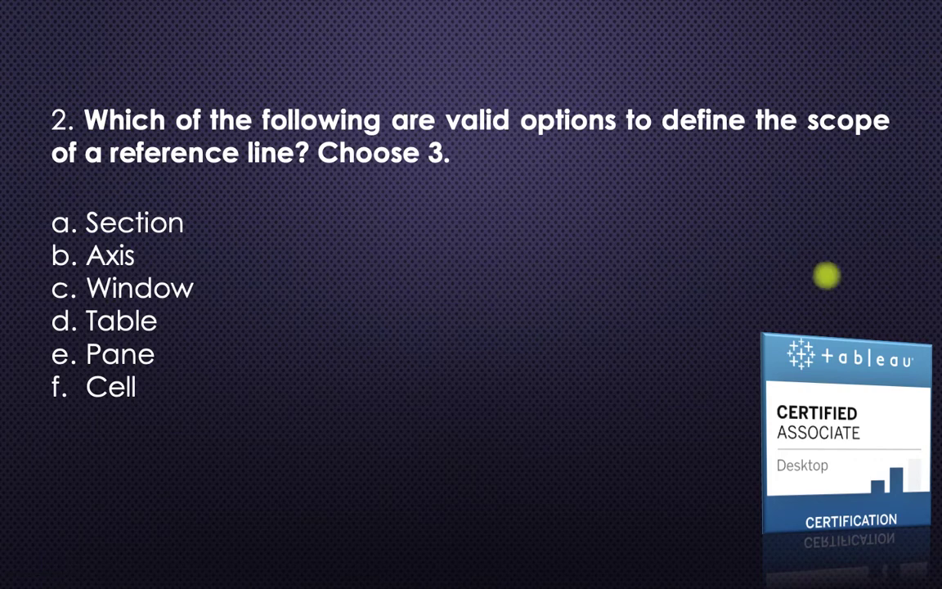
{"action": "mouse_move", "coordinate": [540, 577]}
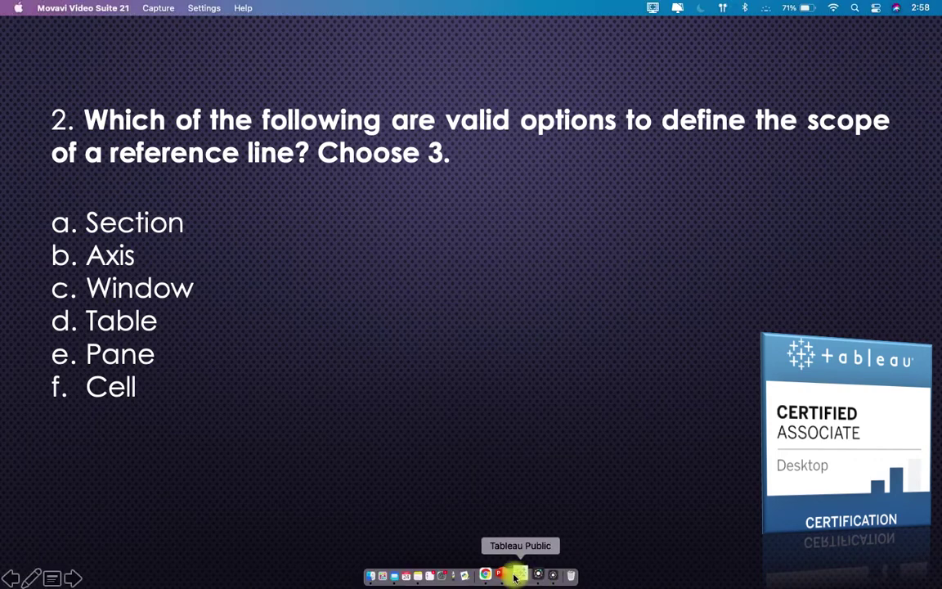
{"action": "left_click", "coordinate": [518, 575]}
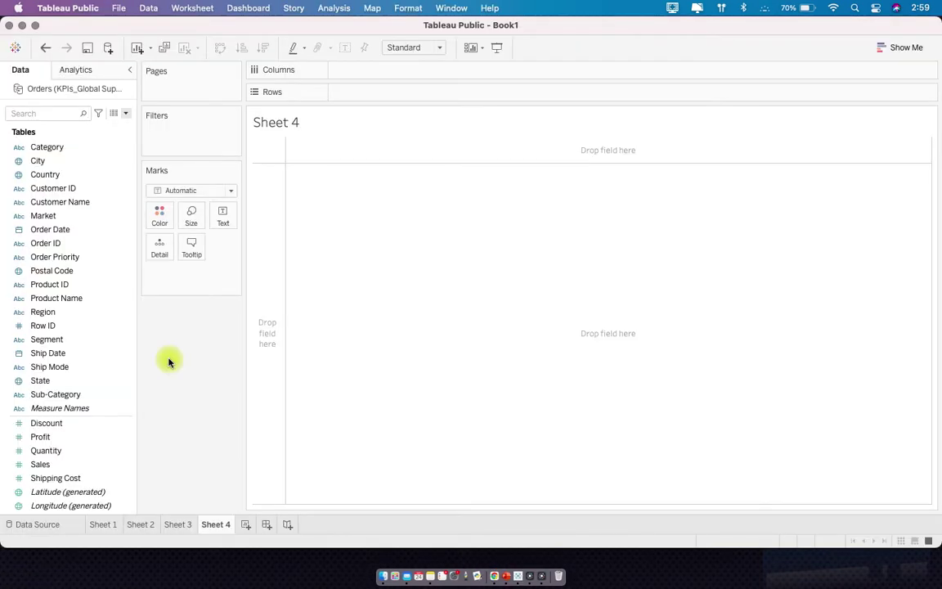
Build a view in Sheet 4 with Sales on rows and the year of Order Date on columns.
{"action": "scroll", "coordinate": [88, 252], "scroll_direction": "down", "scroll_amount": 2}
{"action": "left_click_drag", "start_coordinate": [73, 436], "coordinate": [334, 93]}
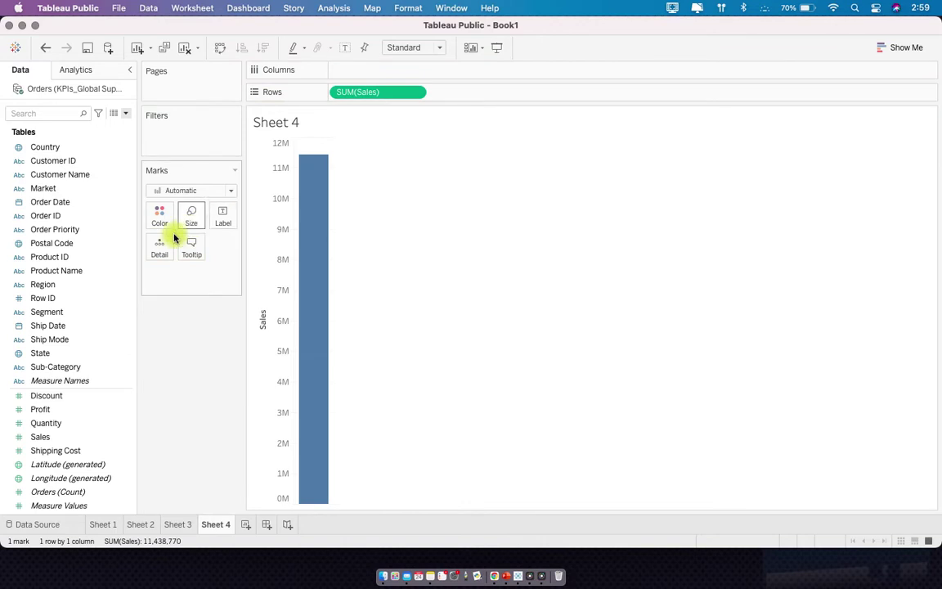
{"action": "scroll", "coordinate": [93, 255], "scroll_direction": "up", "scroll_amount": 2}
{"action": "left_click_drag", "start_coordinate": [56, 229], "coordinate": [372, 71]}
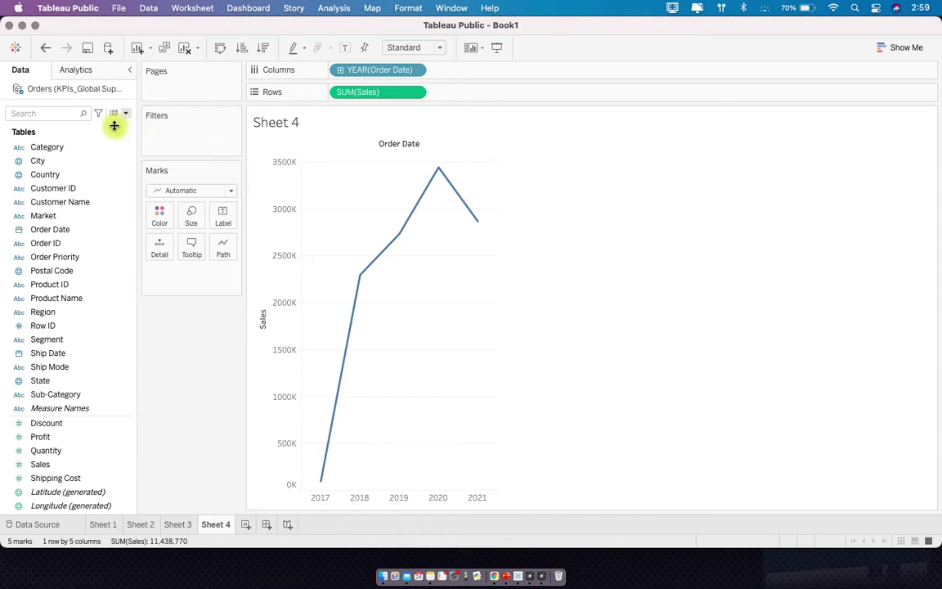
Add a reference line to the Sales chart showing average SUM(Sales), scoped to the entire table.
{"action": "left_click", "coordinate": [76, 70]}
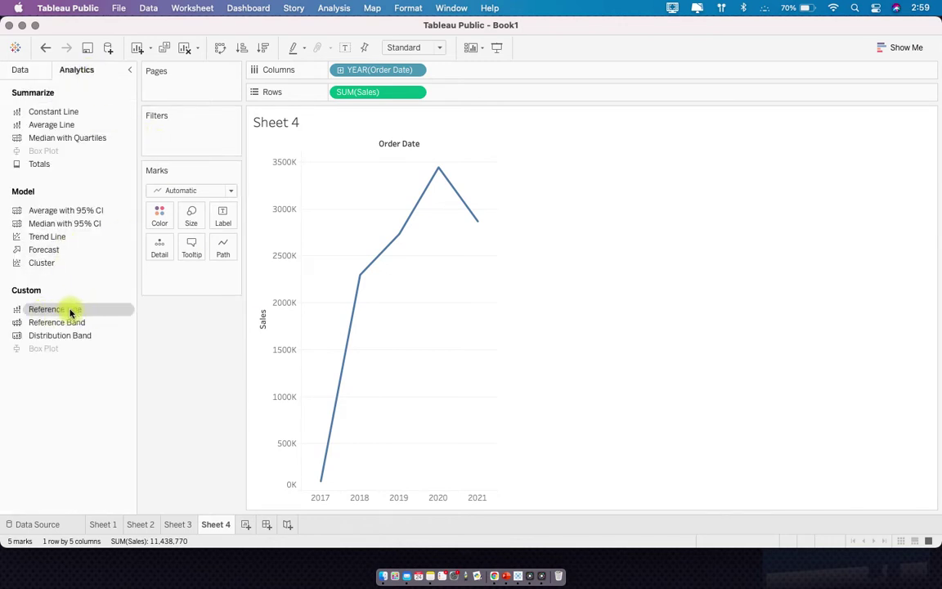
{"action": "left_click_drag", "start_coordinate": [80, 312], "coordinate": [365, 172]}
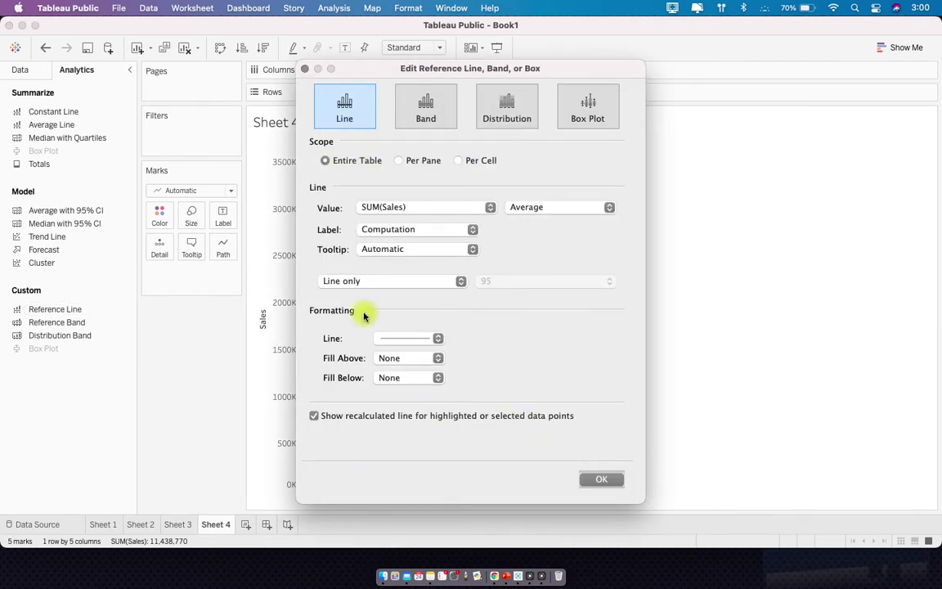
{"action": "left_click", "coordinate": [610, 481]}
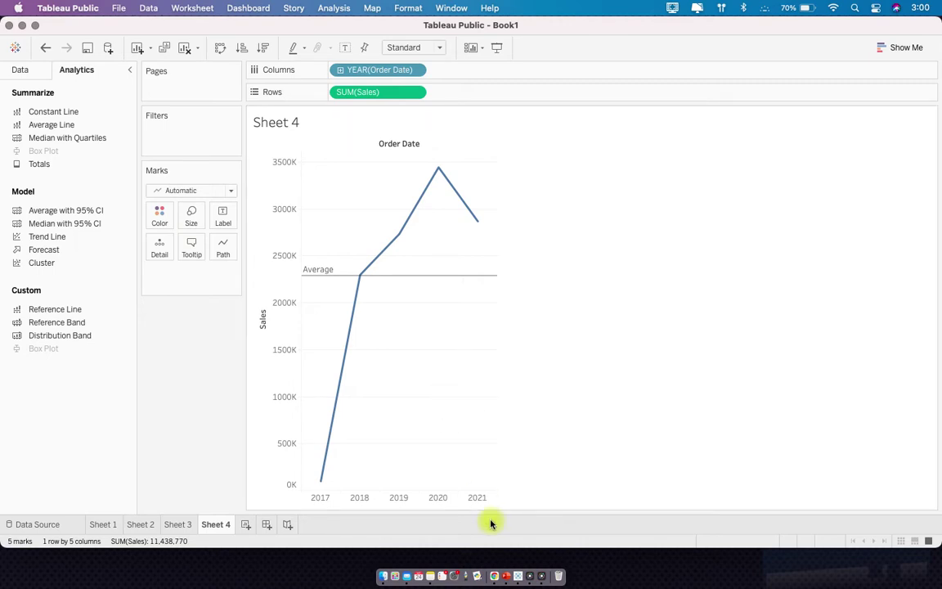
Return to the PowerPoint quiz slide and reveal the answer to question 2 on reference line scope.
{"action": "left_click", "coordinate": [504, 577]}
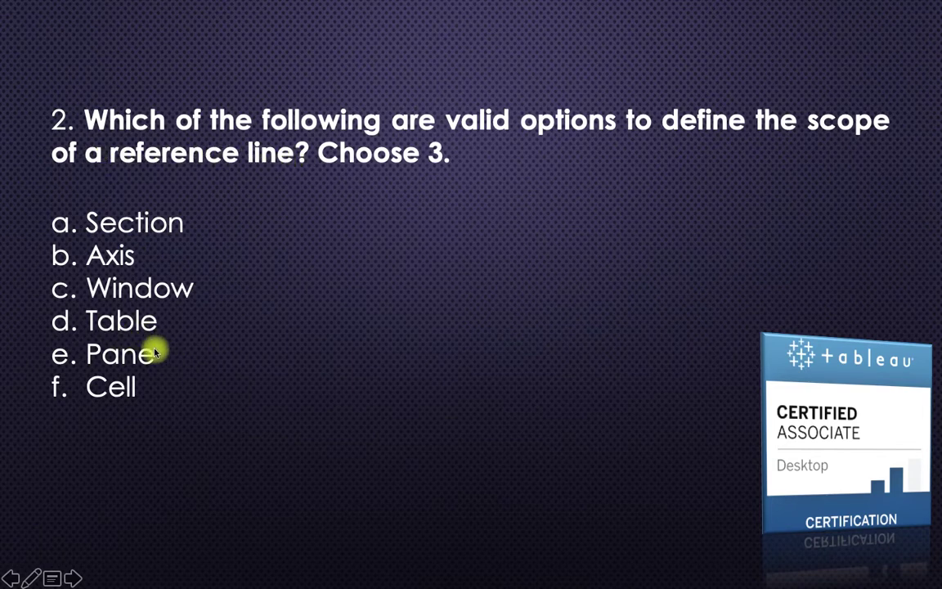
{"action": "left_click", "coordinate": [151, 397]}
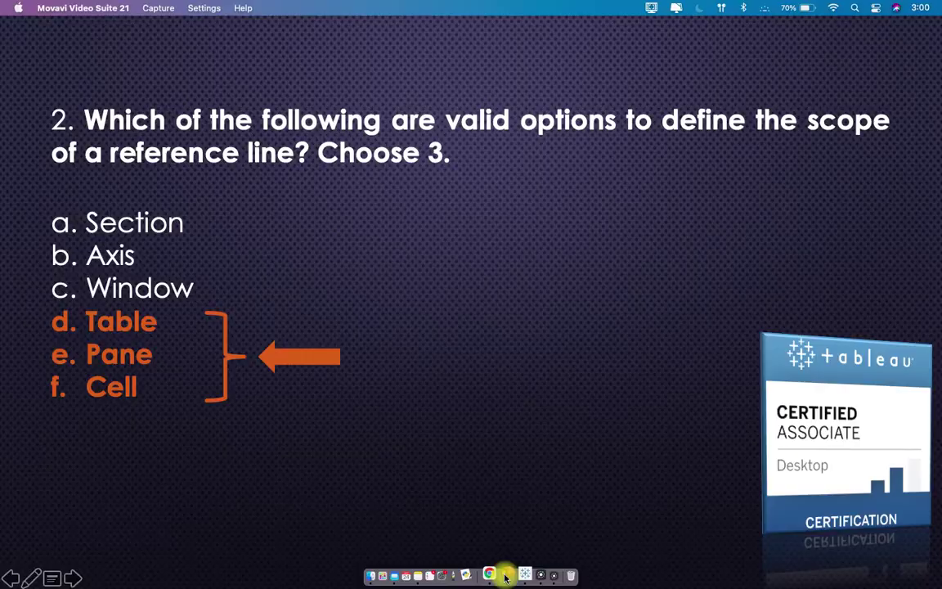
Switch to Chrome and examine the Reference Lines, Bands, Distributions, and Boxes help article for the Table, Pane and Cell scopes.
{"action": "left_click", "coordinate": [493, 570]}
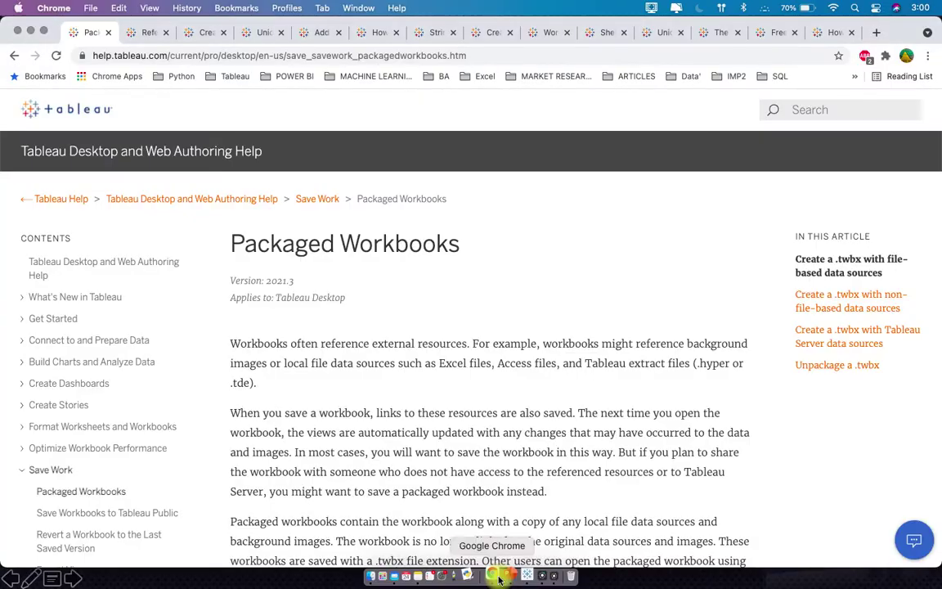
{"action": "left_click", "coordinate": [139, 34]}
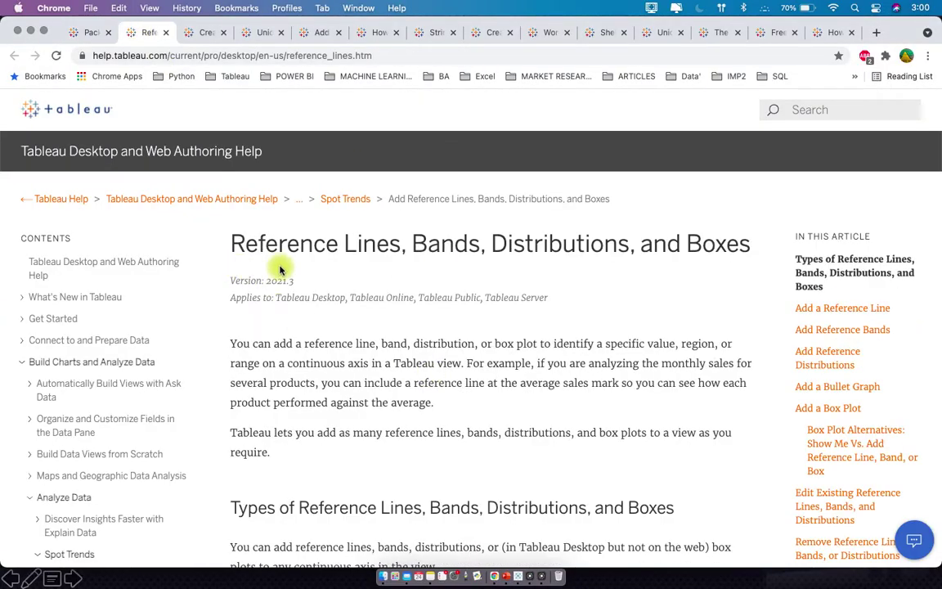
{"action": "scroll", "coordinate": [448, 410], "scroll_direction": "down", "scroll_amount": 15}
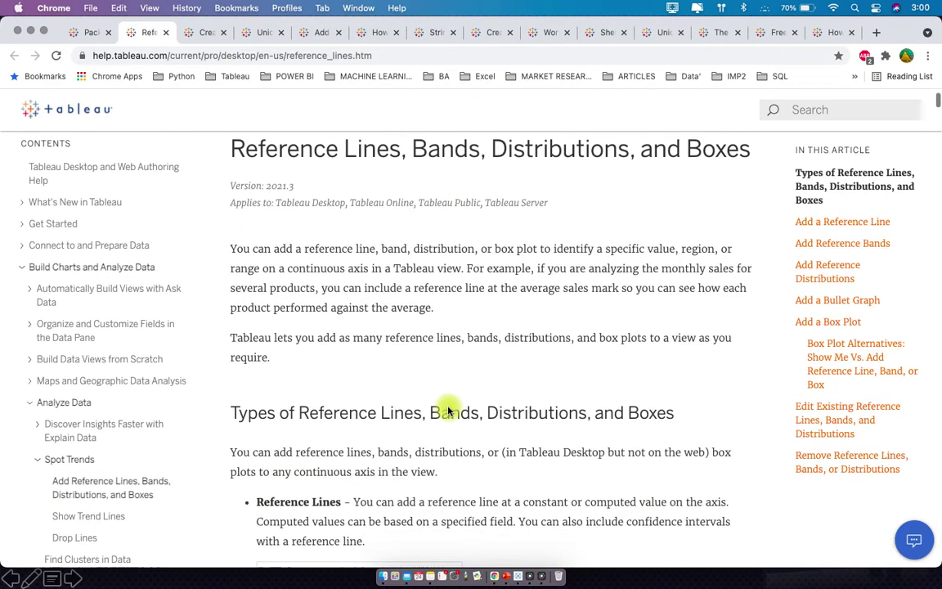
{"action": "scroll", "coordinate": [448, 408], "scroll_direction": "down", "scroll_amount": 15}
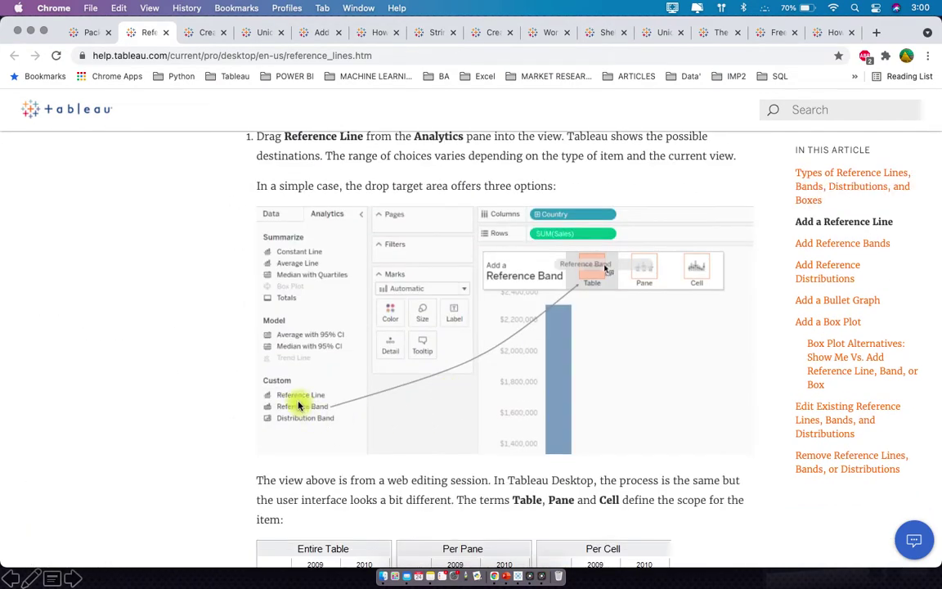
{"action": "scroll", "coordinate": [368, 389], "scroll_direction": "up", "scroll_amount": 2}
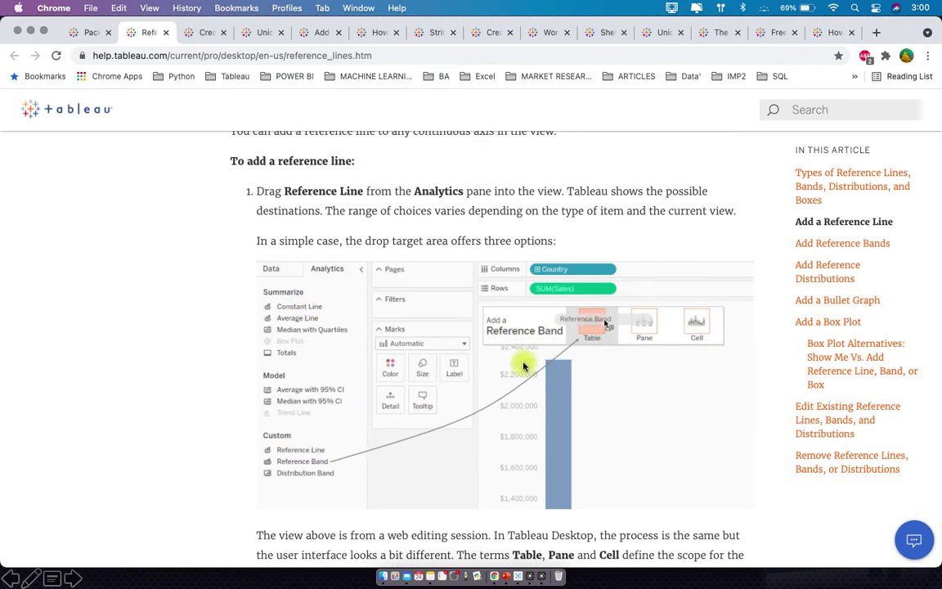
{"action": "scroll", "coordinate": [506, 425], "scroll_direction": "down", "scroll_amount": 1}
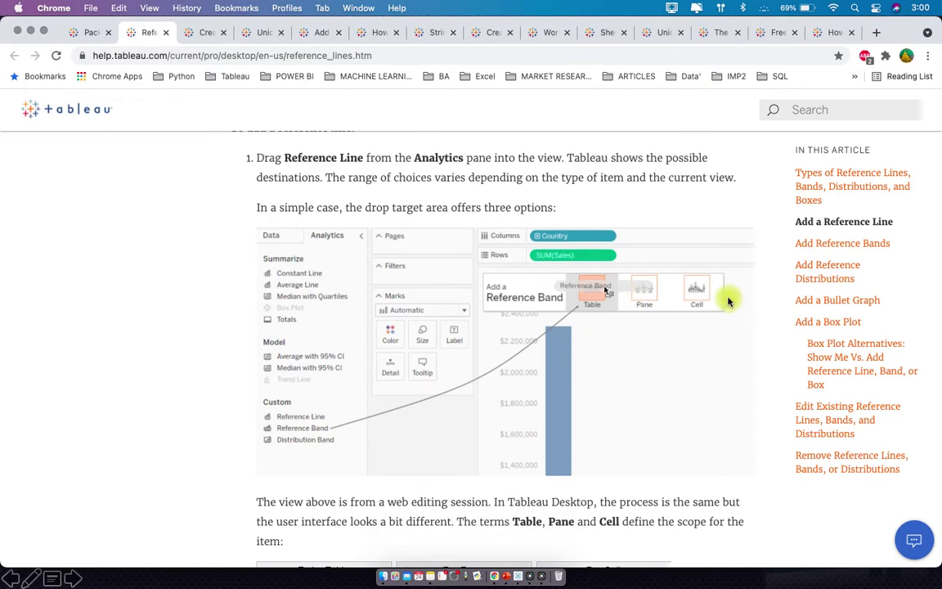
{"action": "scroll", "coordinate": [727, 299], "scroll_direction": "down", "scroll_amount": 8}
{"action": "scroll", "coordinate": [728, 301], "scroll_direction": "up", "scroll_amount": 2}
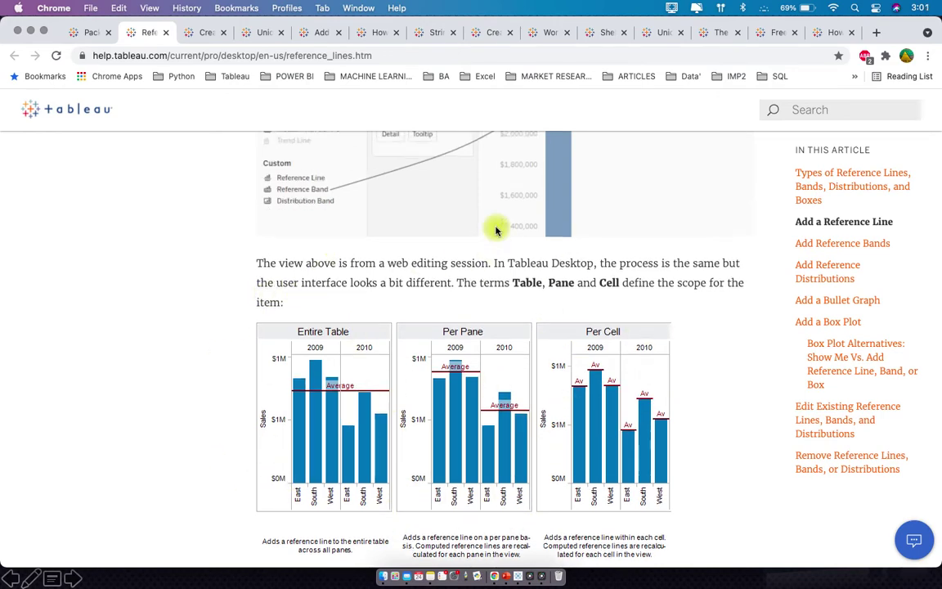
{"action": "scroll", "coordinate": [494, 229], "scroll_direction": "up", "scroll_amount": 10}
{"action": "scroll", "coordinate": [495, 229], "scroll_direction": "up", "scroll_amount": 1}
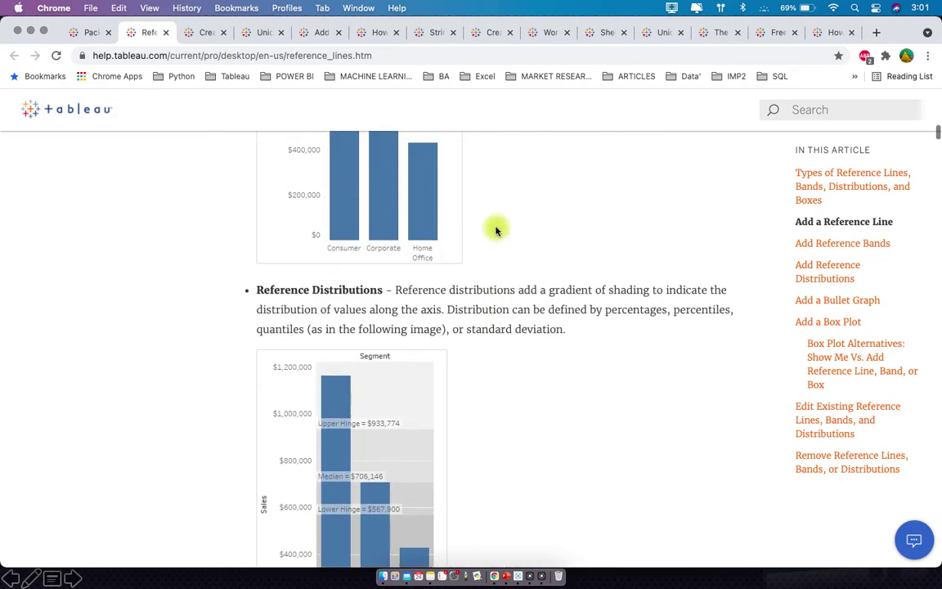
{"action": "scroll", "coordinate": [495, 229], "scroll_direction": "up", "scroll_amount": 15}
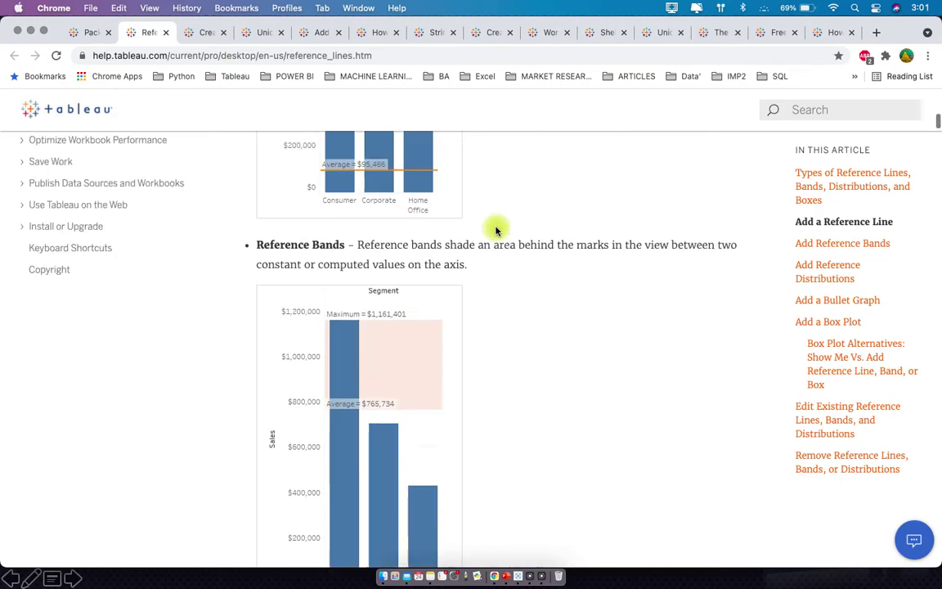
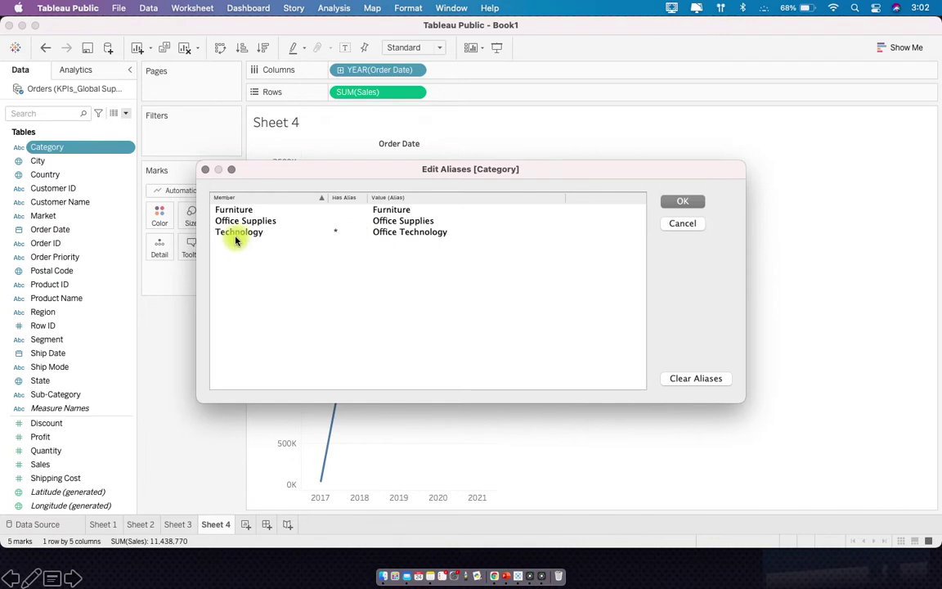
Set the alias of the Technology member of Category to Tech.
{"action": "left_click", "coordinate": [241, 235]}
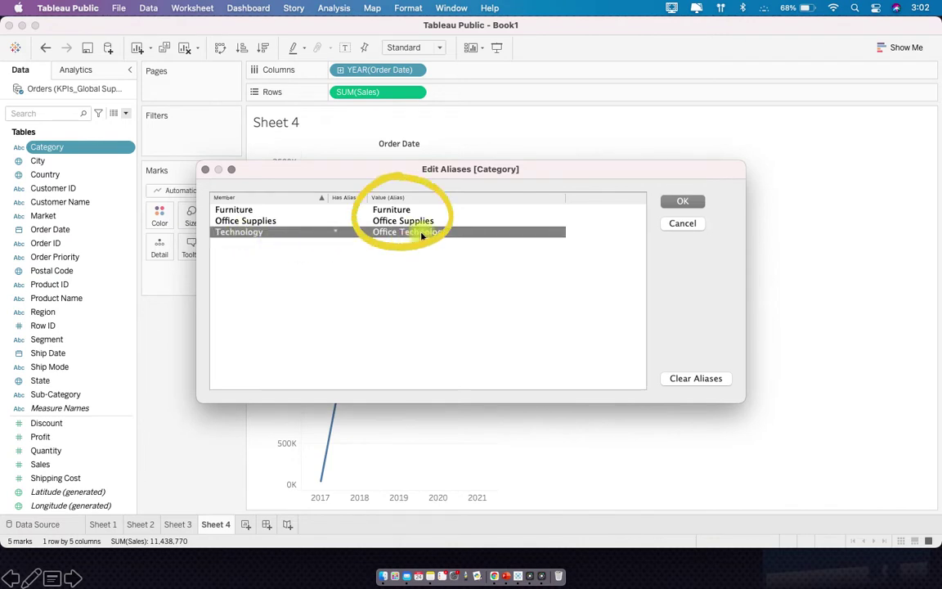
{"action": "left_click", "coordinate": [560, 233]}
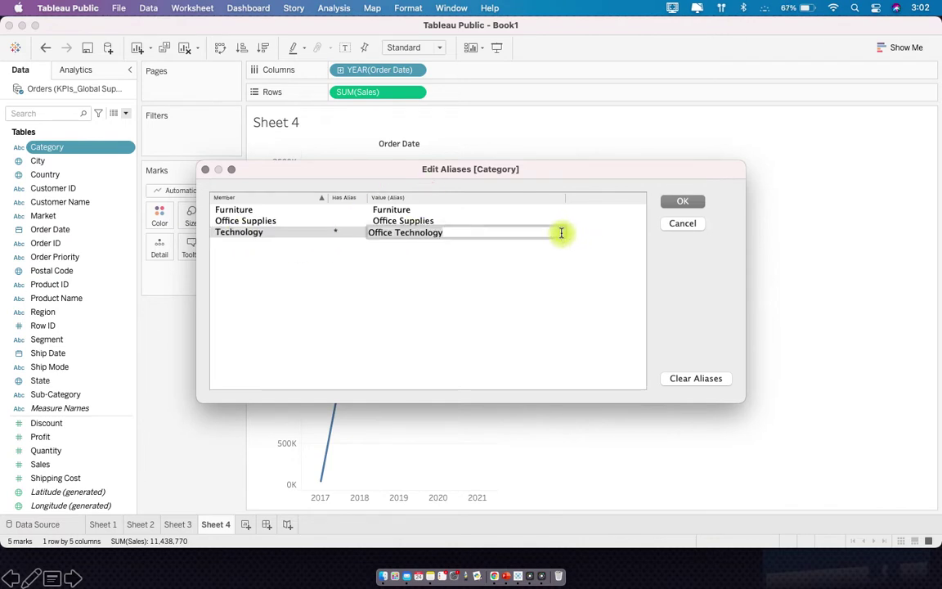
{"action": "key", "text": "BackSpace"}
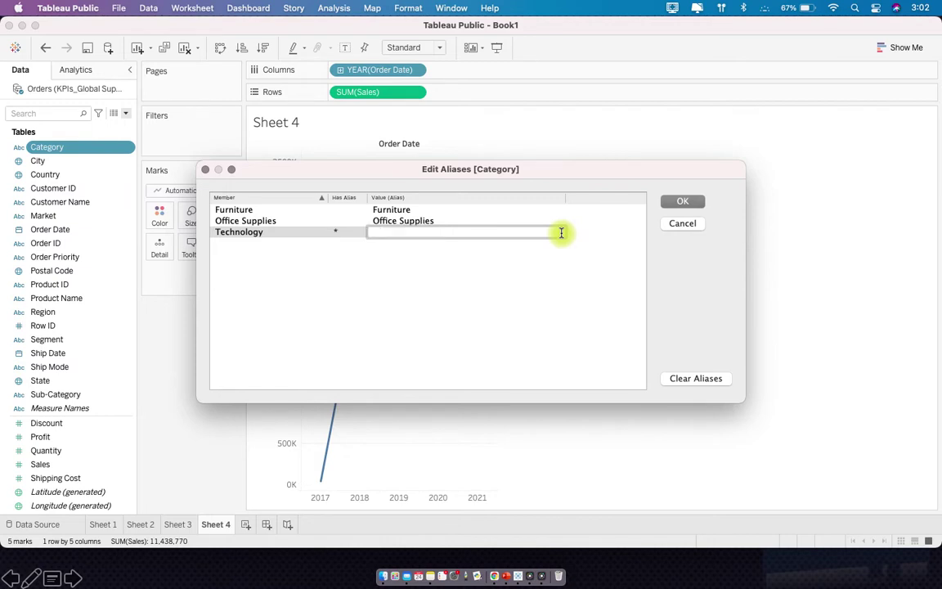
{"action": "type", "text": "Tech"}
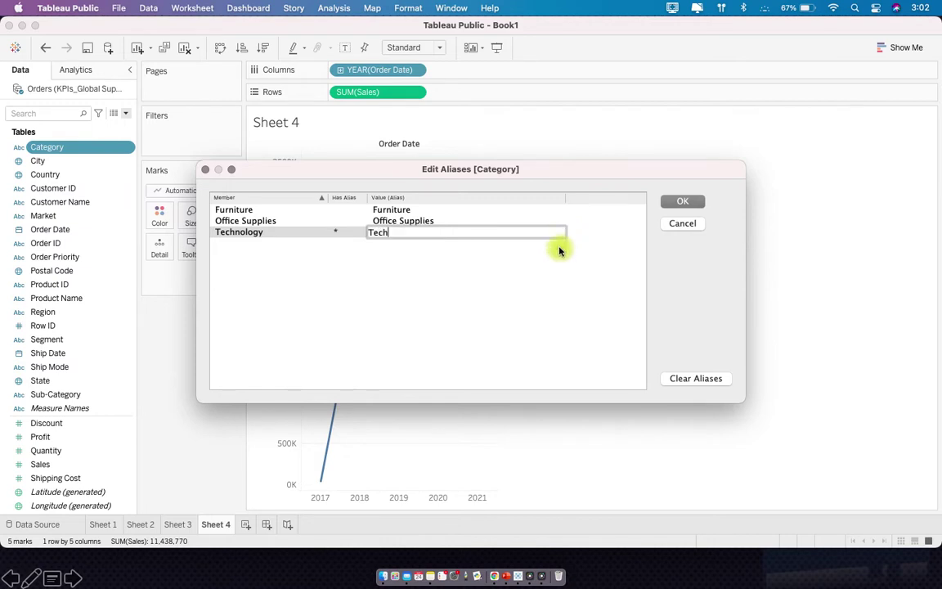
{"action": "key", "text": "Return"}
Set the alias of the Office Supplies member to Supplies and apply the Category aliases.
{"action": "left_click", "coordinate": [554, 220]}
{"action": "left_click", "coordinate": [555, 220]}
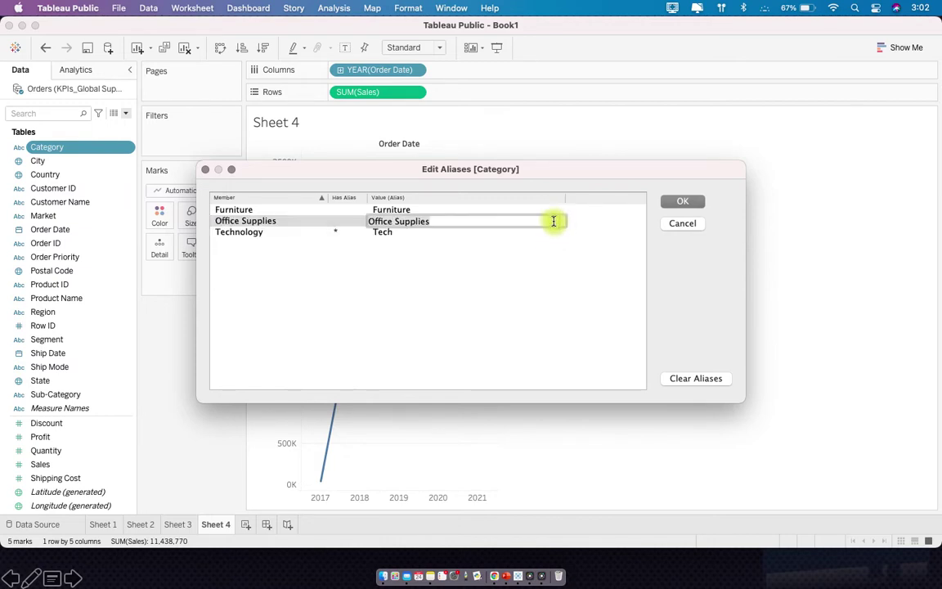
{"action": "type", "text": "S"}
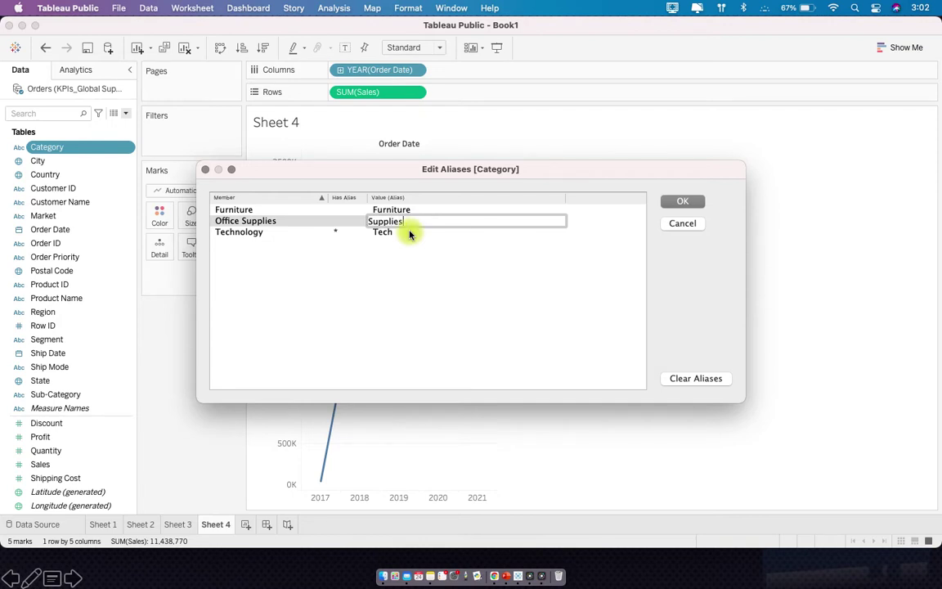
{"action": "type", "text": "upplies"}
{"action": "key", "text": "Return"}
{"action": "left_click", "coordinate": [467, 210]}
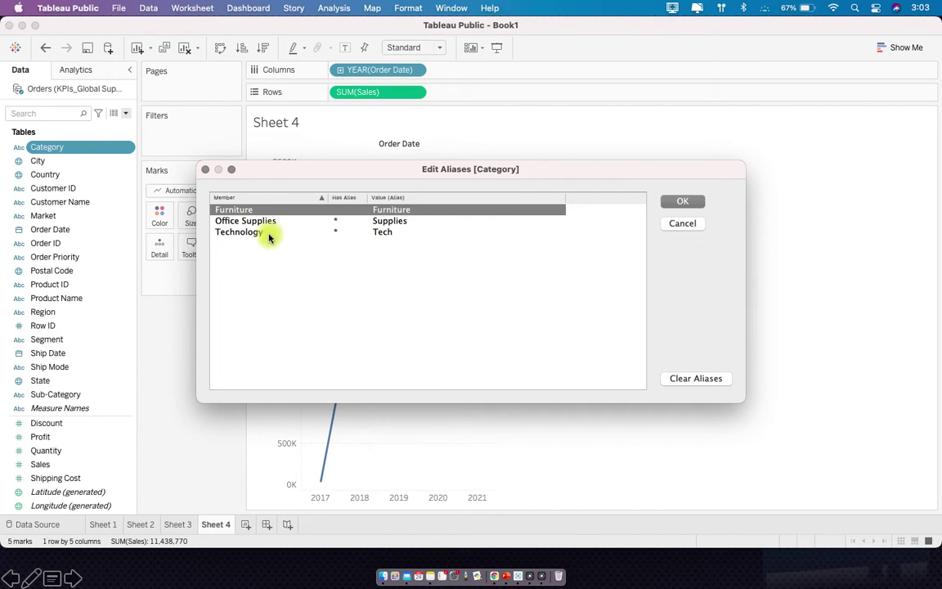
{"action": "left_click", "coordinate": [693, 201]}
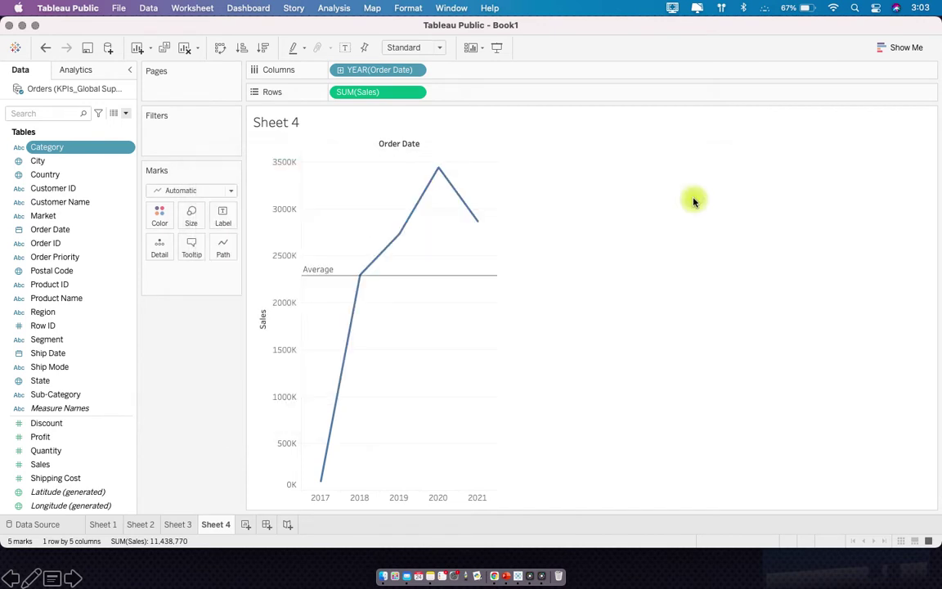
Create a new worksheet with Category on rows and change the Supplies header's alias to Office Supplies.
{"action": "left_click", "coordinate": [244, 524]}
{"action": "left_click_drag", "start_coordinate": [50, 150], "coordinate": [358, 93]}
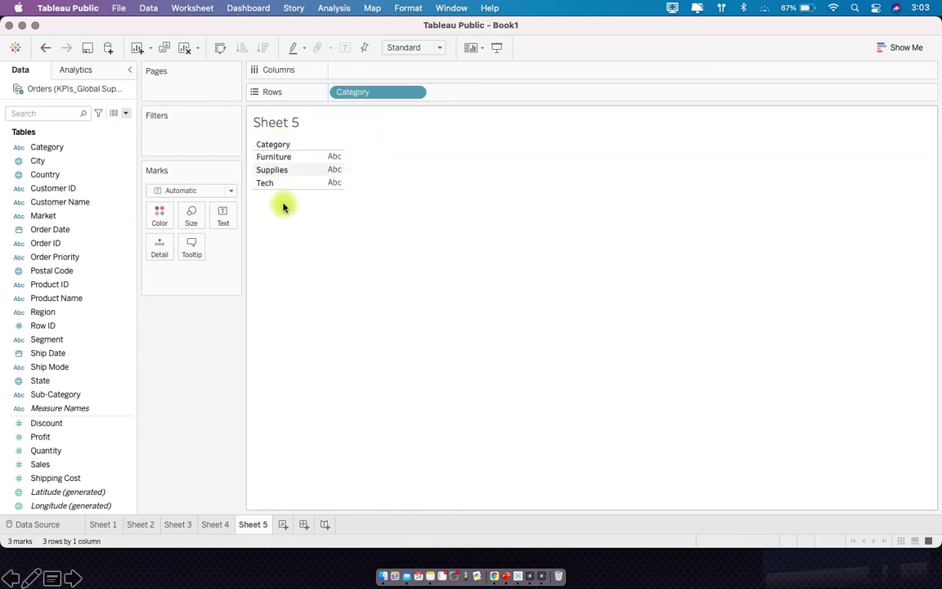
{"action": "left_click", "coordinate": [289, 157]}
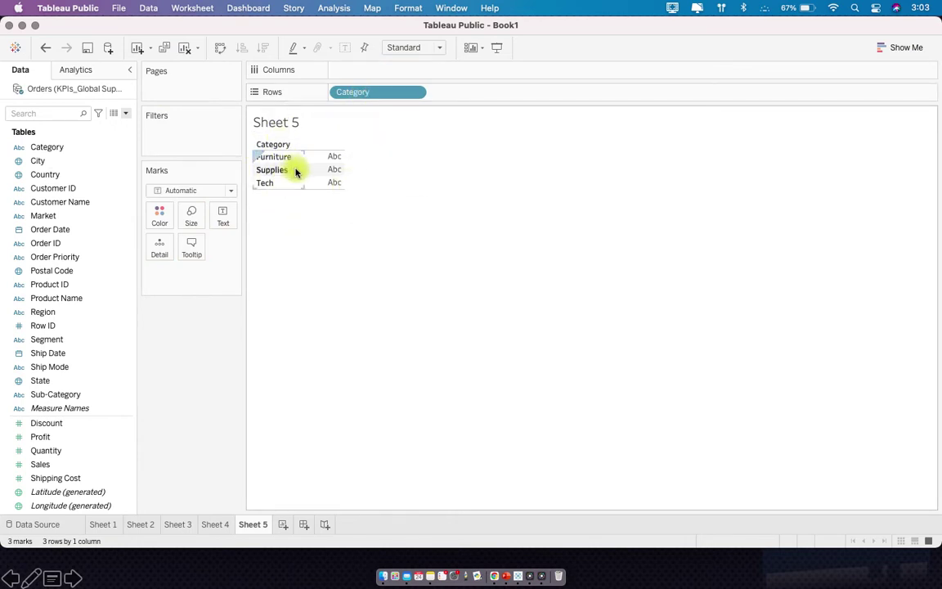
{"action": "right_click", "coordinate": [296, 170]}
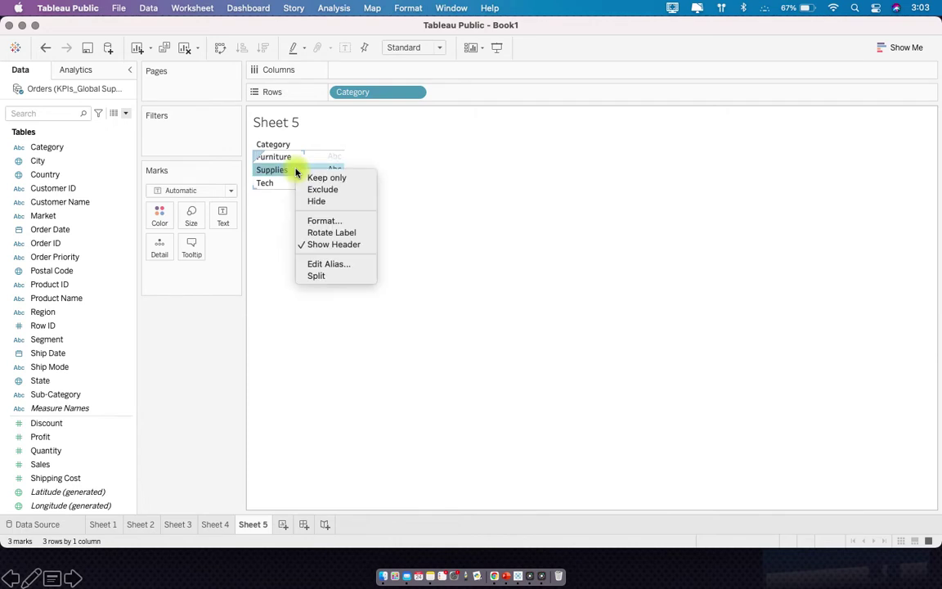
{"action": "left_click", "coordinate": [368, 263]}
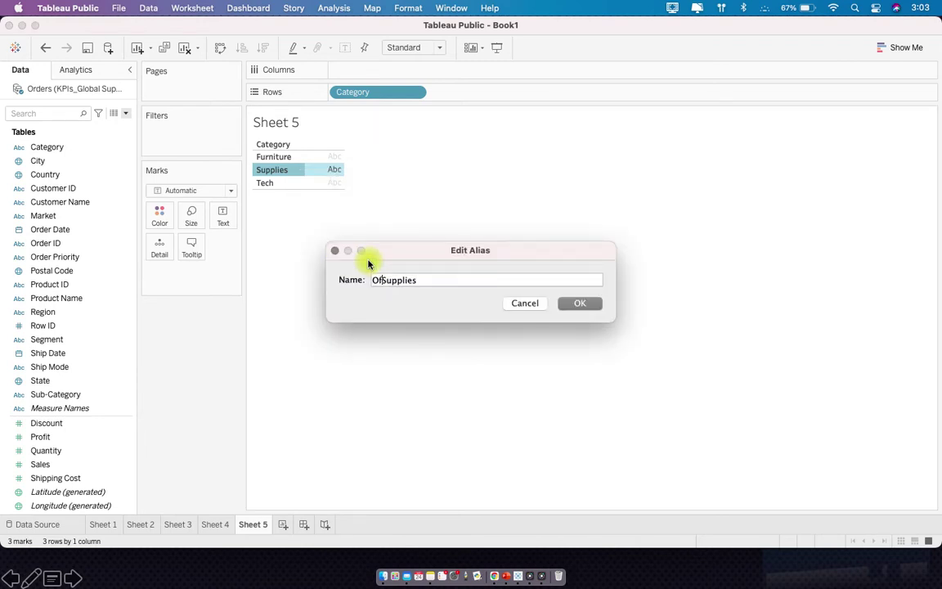
{"action": "key", "text": "Return"}
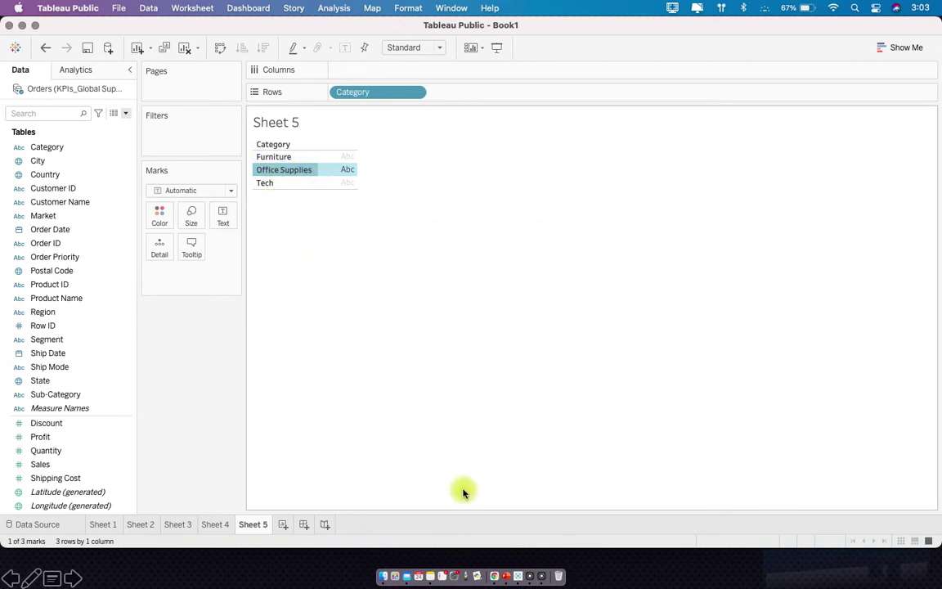
Return to the PowerPoint quiz, reveal the answer to question 3 on aliases, and advance to question 4.
{"action": "left_click", "coordinate": [501, 576]}
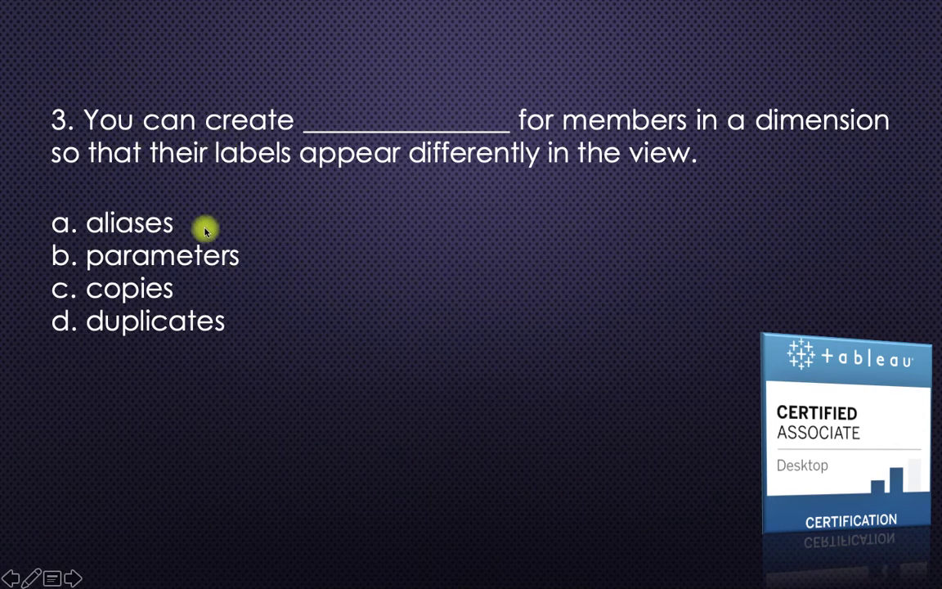
{"action": "left_click", "coordinate": [274, 368]}
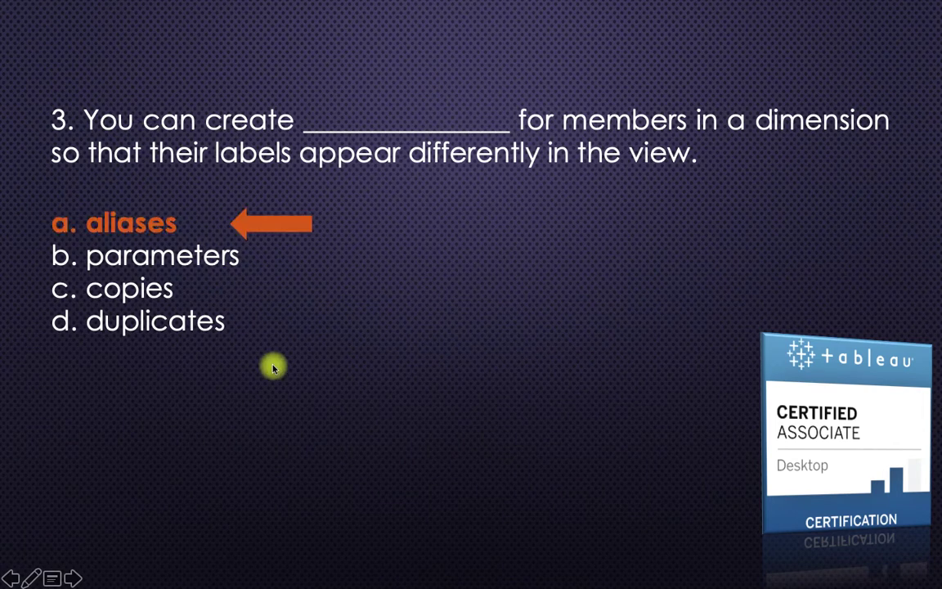
{"action": "left_click", "coordinate": [274, 368]}
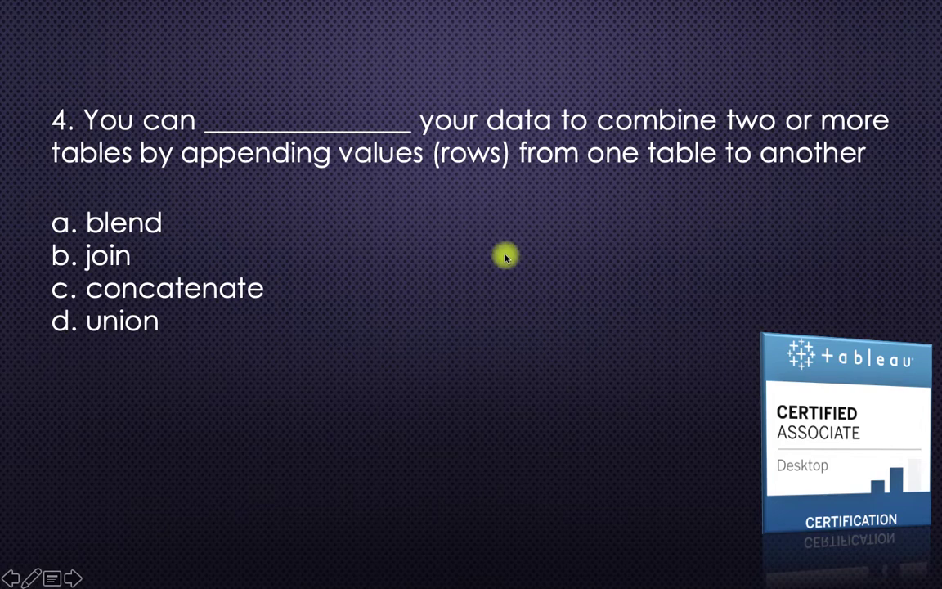
Switch to Chrome and bring up the Union Your Data help article.
{"action": "key", "text": "super+Tab"}
{"action": "key", "text": "super+Tab"}
{"action": "key", "text": "super+Tab"}
{"action": "key", "text": "super+Tab"}
{"action": "key", "text": "super+Tab"}
{"action": "key", "text": "super+Tab"}
{"action": "key", "text": "super+Tab"}
{"action": "key", "text": "super+Tab"}
{"action": "key", "text": "super+Tab"}
{"action": "left_click", "coordinate": [409, 278]}
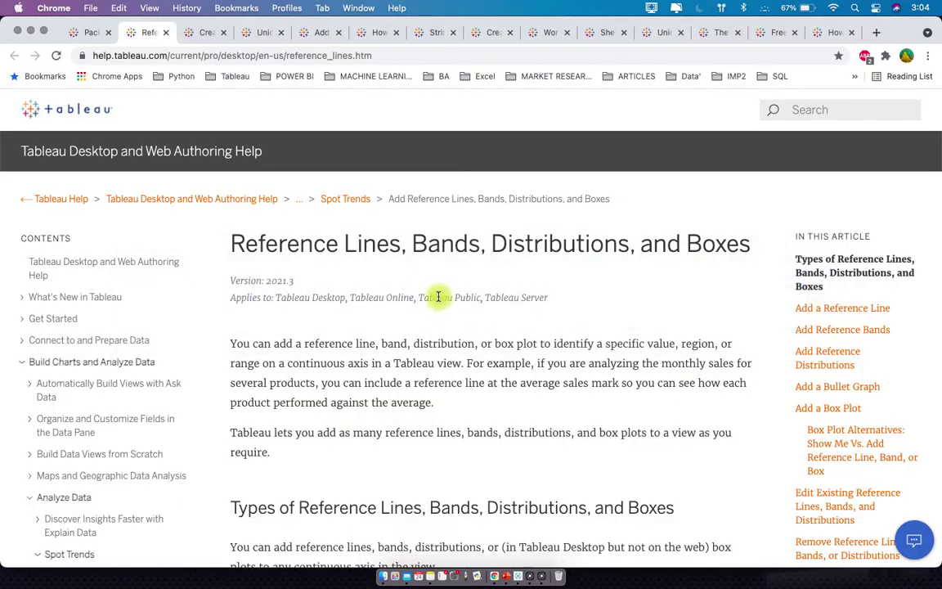
{"action": "left_click", "coordinate": [194, 36]}
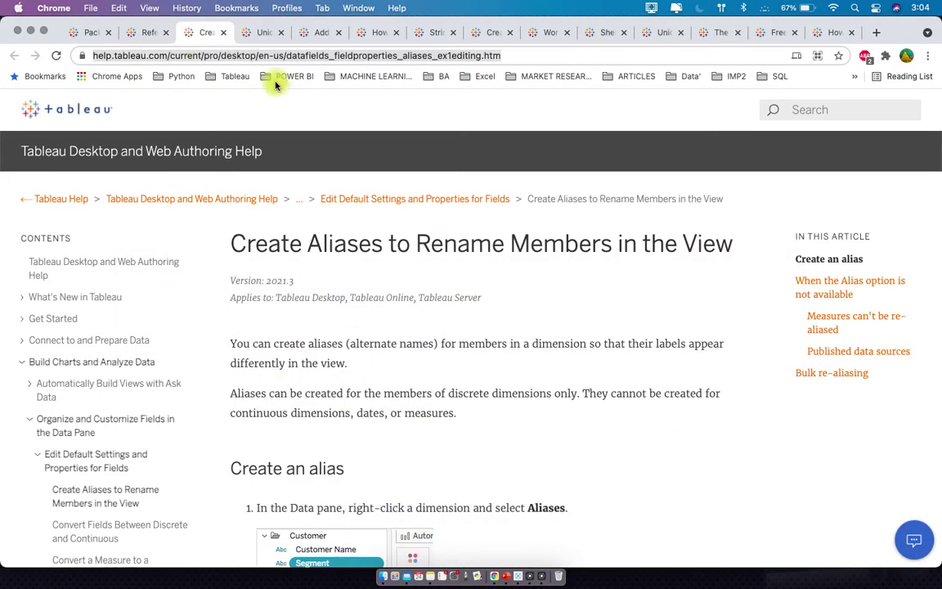
{"action": "left_click", "coordinate": [250, 36]}
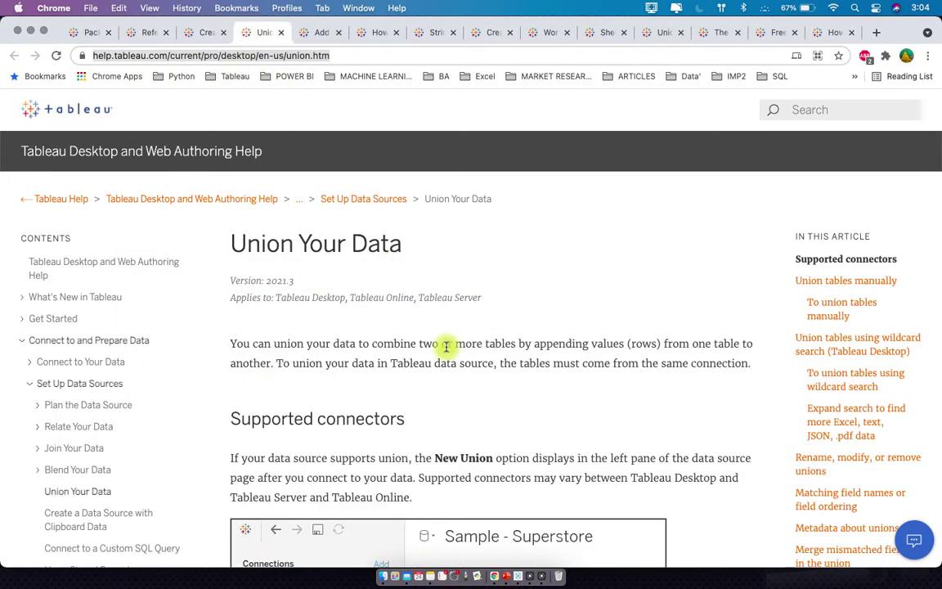
Examine the Union Your Data article for its definition of a union and the structure requirements for combined tables.
{"action": "scroll", "coordinate": [446, 347], "scroll_direction": "down", "scroll_amount": 2}
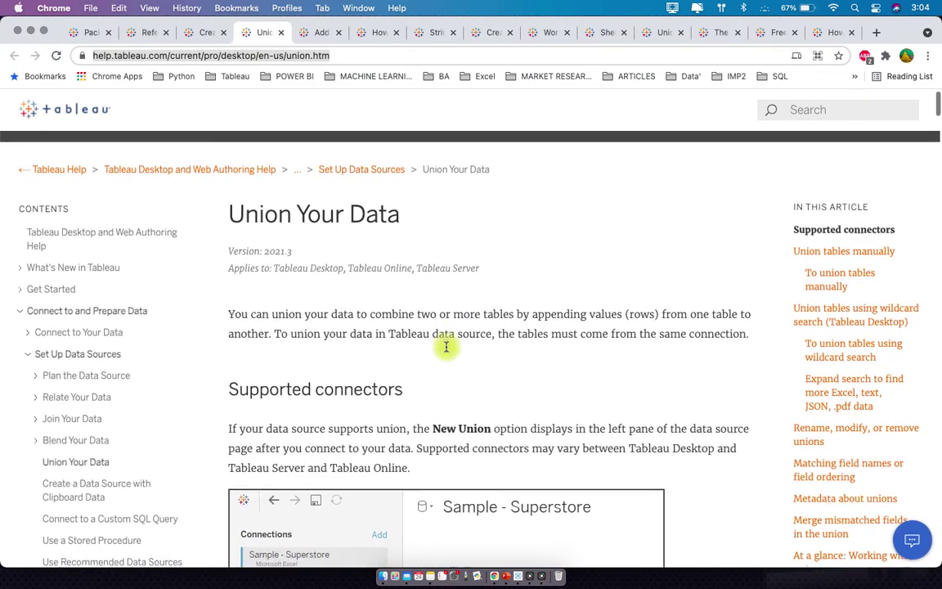
{"action": "scroll", "coordinate": [446, 346], "scroll_direction": "down", "scroll_amount": 2}
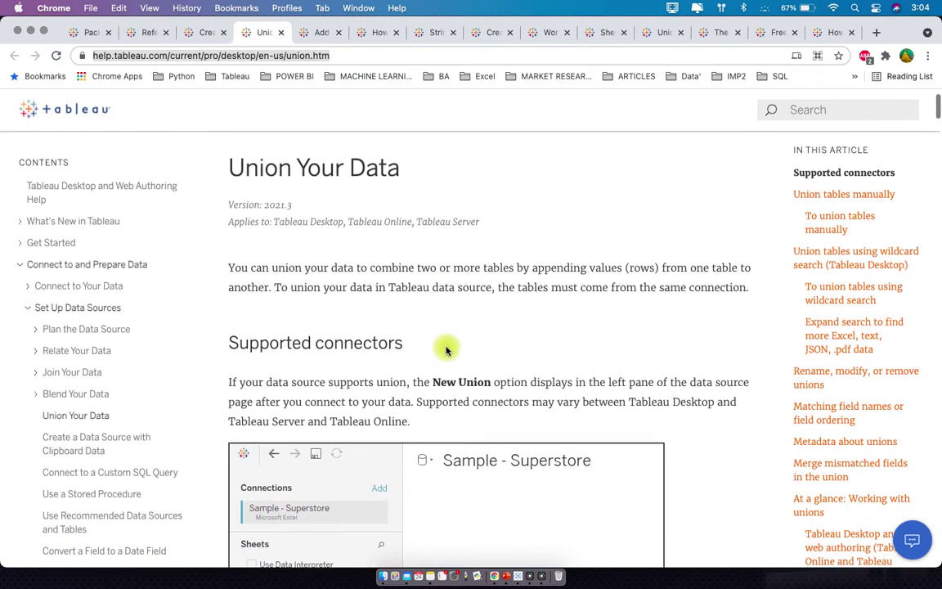
{"action": "scroll", "coordinate": [446, 350], "scroll_direction": "down", "scroll_amount": 20}
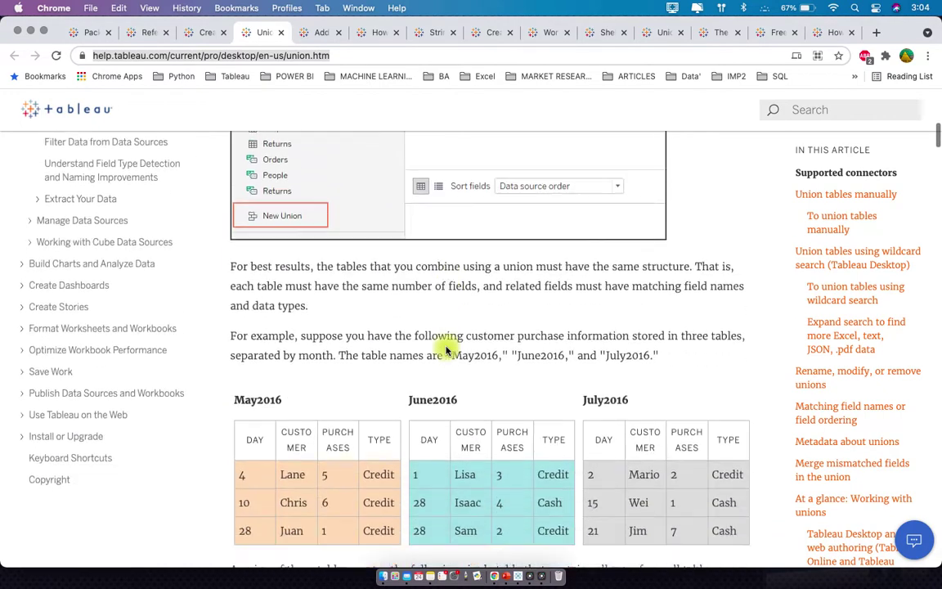
{"action": "scroll", "coordinate": [446, 350], "scroll_direction": "up", "scroll_amount": 9}
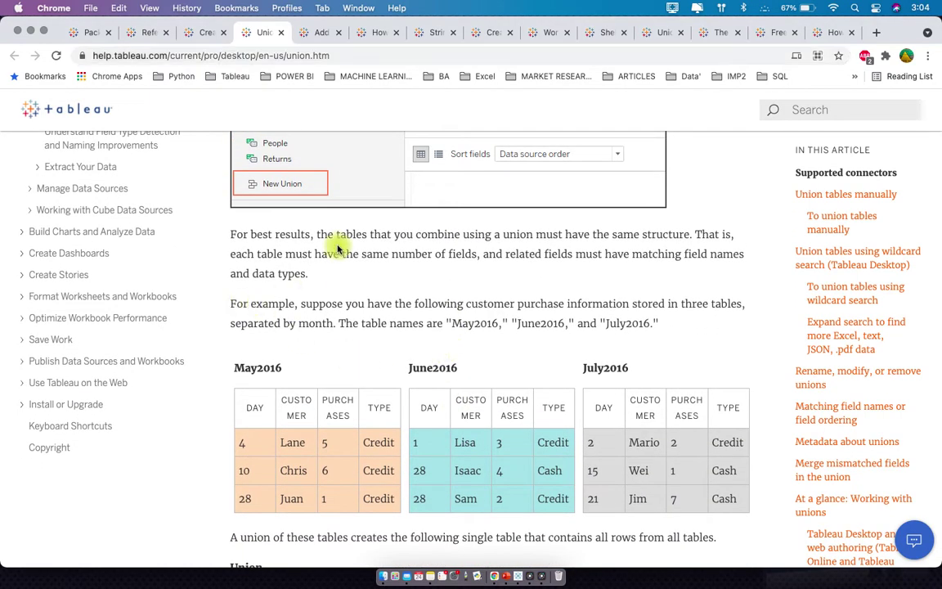
{"action": "left_click_drag", "start_coordinate": [317, 234], "coordinate": [537, 238]}
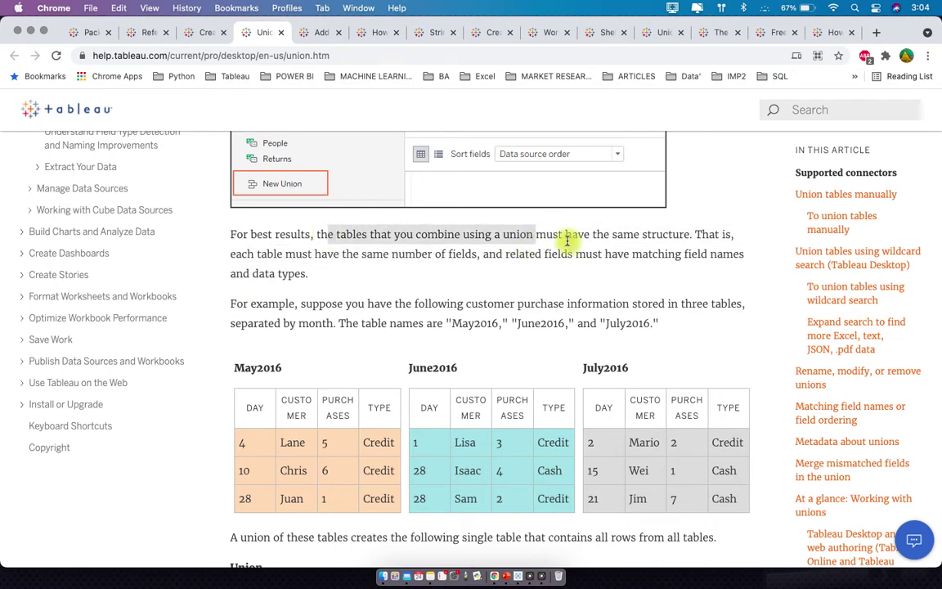
{"action": "left_click_drag", "start_coordinate": [553, 236], "coordinate": [685, 229]}
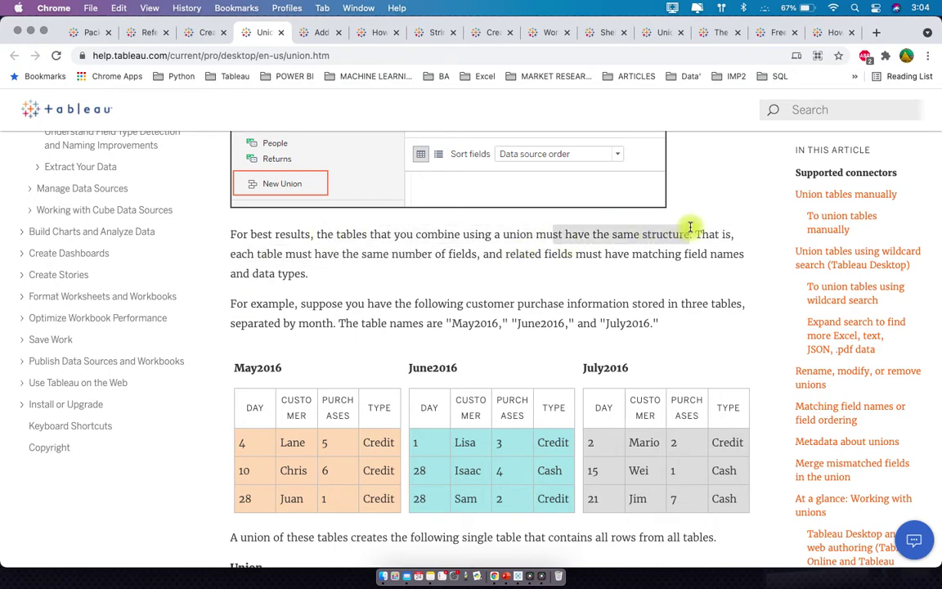
{"action": "scroll", "coordinate": [690, 227], "scroll_direction": "up", "scroll_amount": 10}
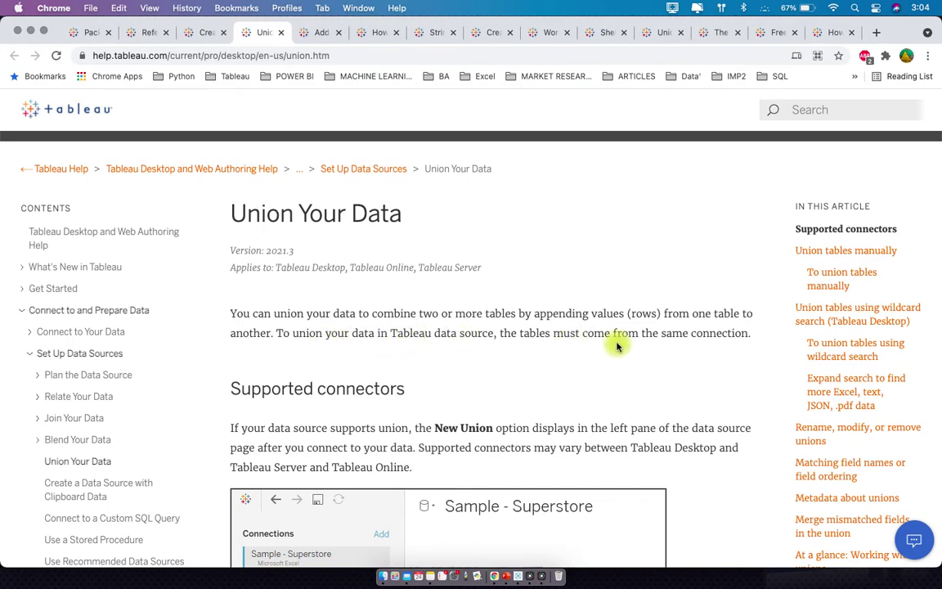
Examine the article's example of combining the May2016, June2016 and July2016 tables into a single union table.
{"action": "scroll", "coordinate": [672, 333], "scroll_direction": "down", "scroll_amount": 10}
{"action": "scroll", "coordinate": [673, 337], "scroll_direction": "down", "scroll_amount": 7}
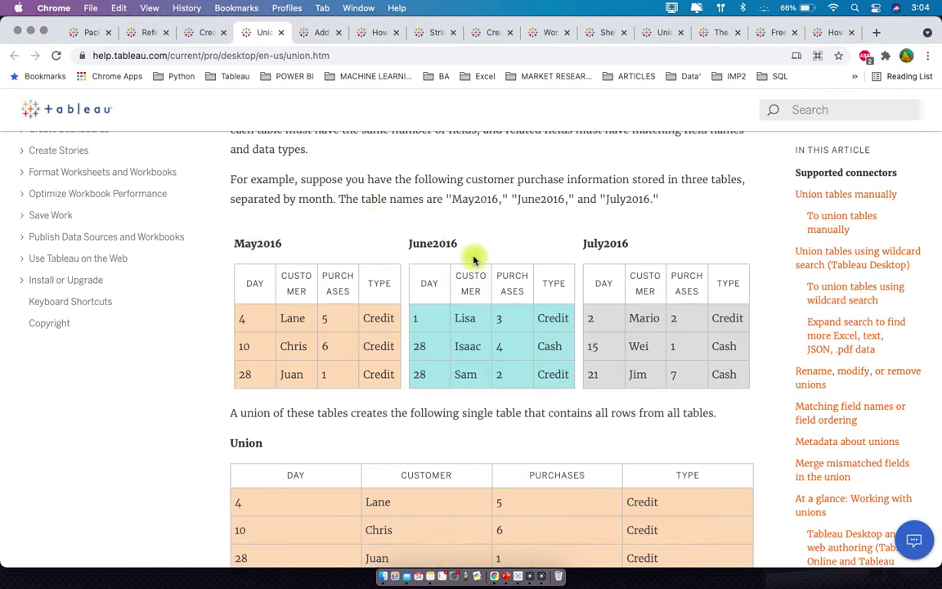
{"action": "scroll", "coordinate": [603, 368], "scroll_direction": "down", "scroll_amount": 2}
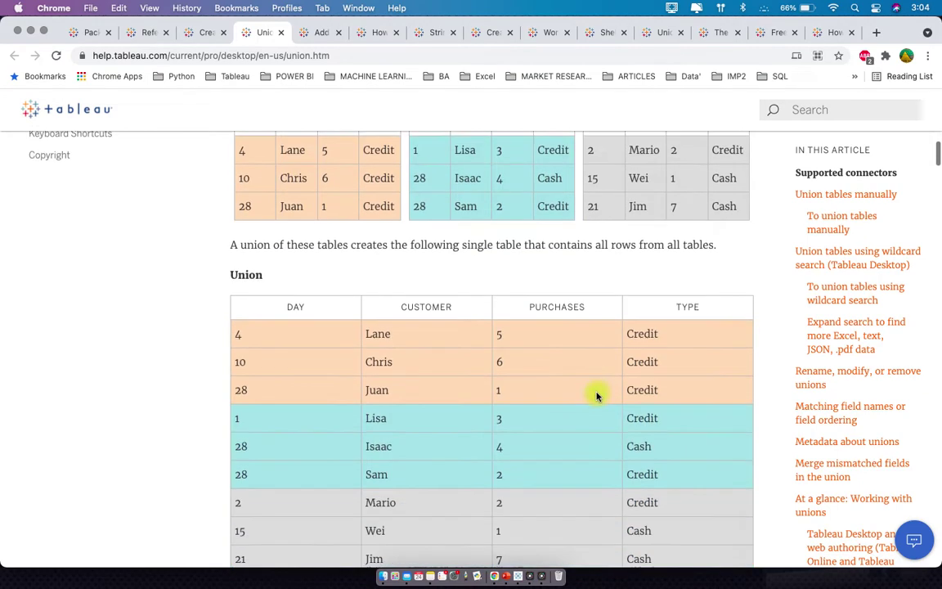
{"action": "scroll", "coordinate": [596, 397], "scroll_direction": "down", "scroll_amount": 1}
{"action": "scroll", "coordinate": [596, 396], "scroll_direction": "up", "scroll_amount": 2}
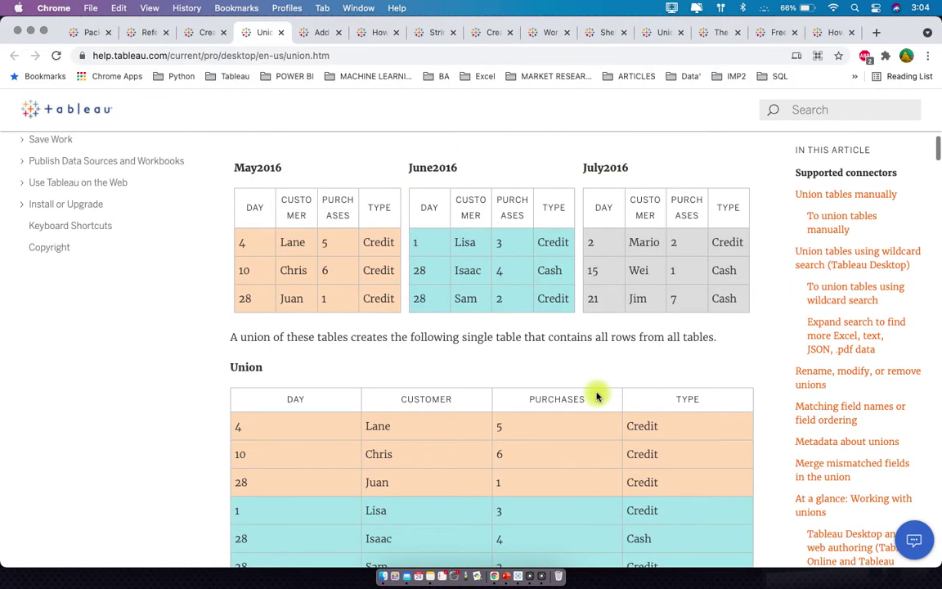
{"action": "scroll", "coordinate": [473, 216], "scroll_direction": "up", "scroll_amount": 1}
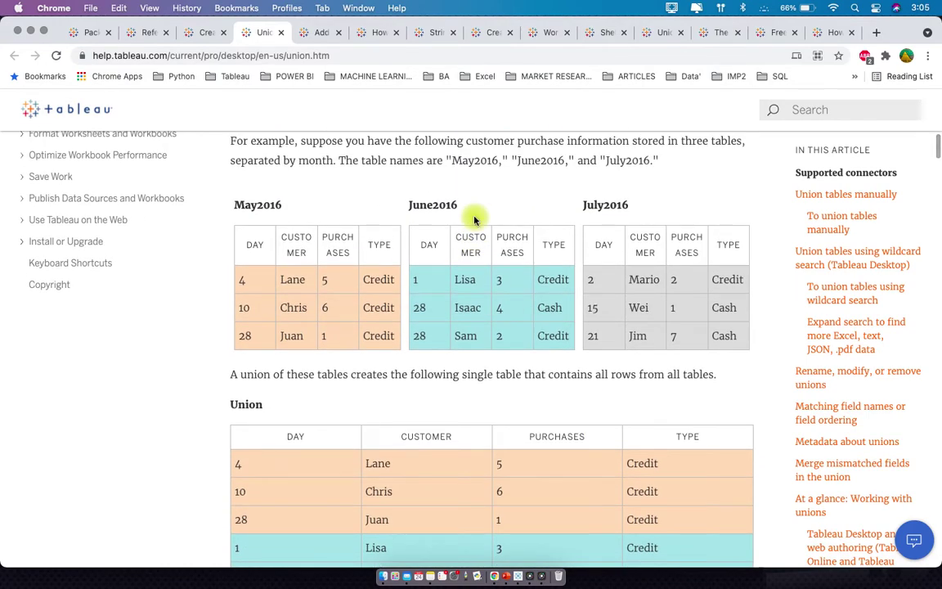
{"action": "scroll", "coordinate": [474, 219], "scroll_direction": "down", "scroll_amount": 4}
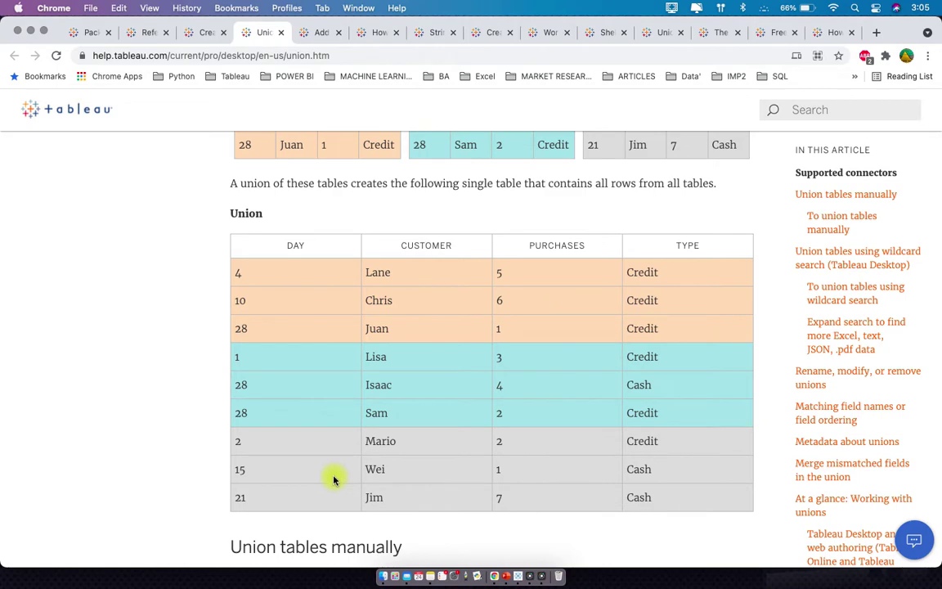
{"action": "scroll", "coordinate": [333, 480], "scroll_direction": "down", "scroll_amount": 1}
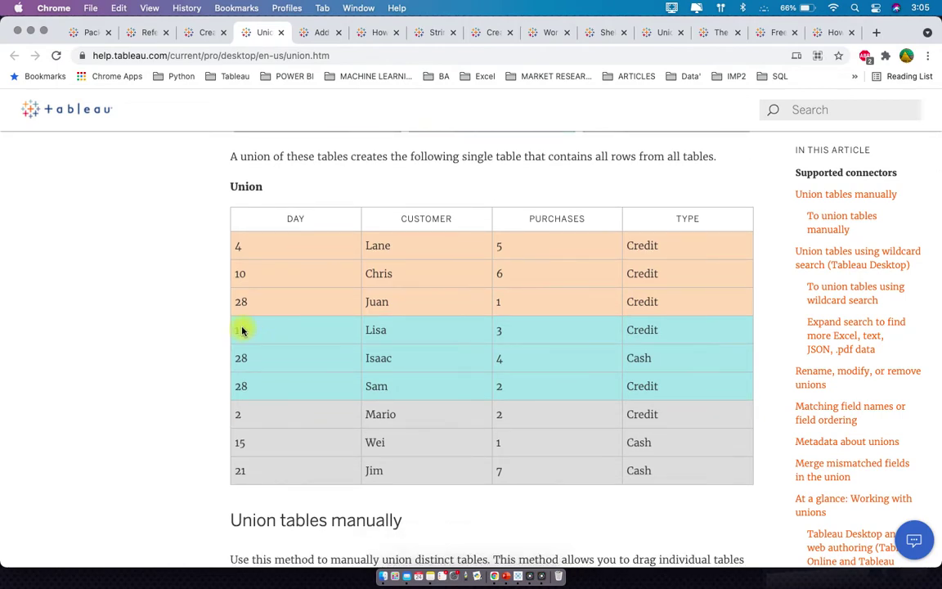
{"action": "scroll", "coordinate": [336, 456], "scroll_direction": "down", "scroll_amount": 5}
{"action": "scroll", "coordinate": [336, 456], "scroll_direction": "up", "scroll_amount": 10}
{"action": "scroll", "coordinate": [336, 458], "scroll_direction": "up", "scroll_amount": 15}
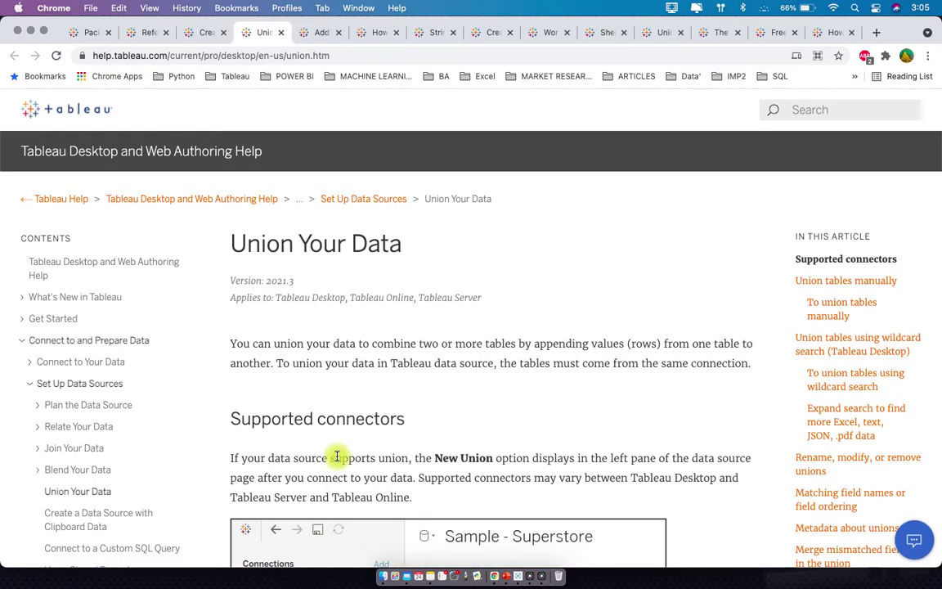
Return to the PowerPoint quiz, reveal the answer to question 4 on appending rows, and advance to question 5.
{"action": "left_click", "coordinate": [505, 572]}
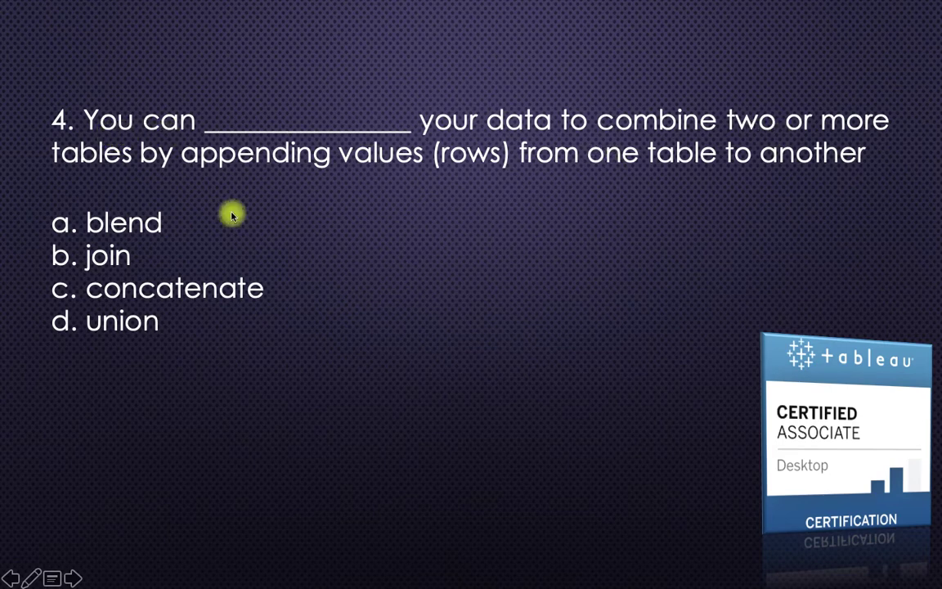
{"action": "left_click", "coordinate": [288, 191]}
{"action": "left_click", "coordinate": [392, 490]}
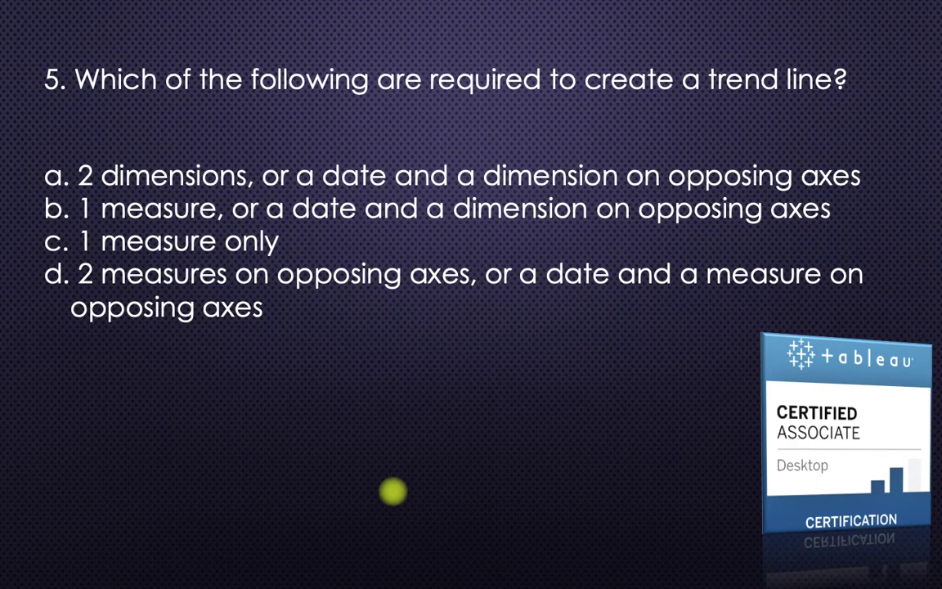
Switch to Chrome and find the section on when trend lines can be added in the Add Trend Lines to a Visualization article.
{"action": "key", "text": "super+Tab"}
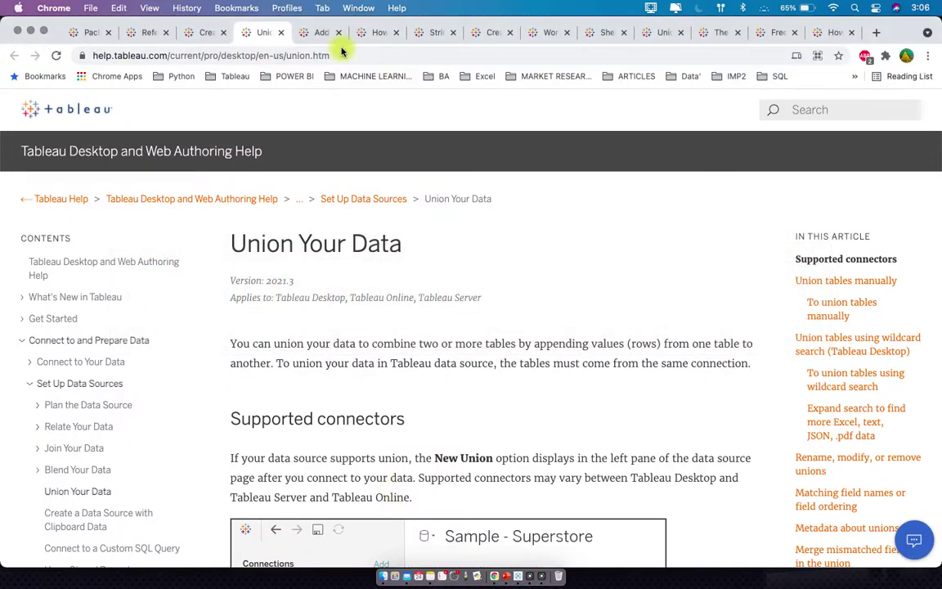
{"action": "left_click", "coordinate": [315, 33]}
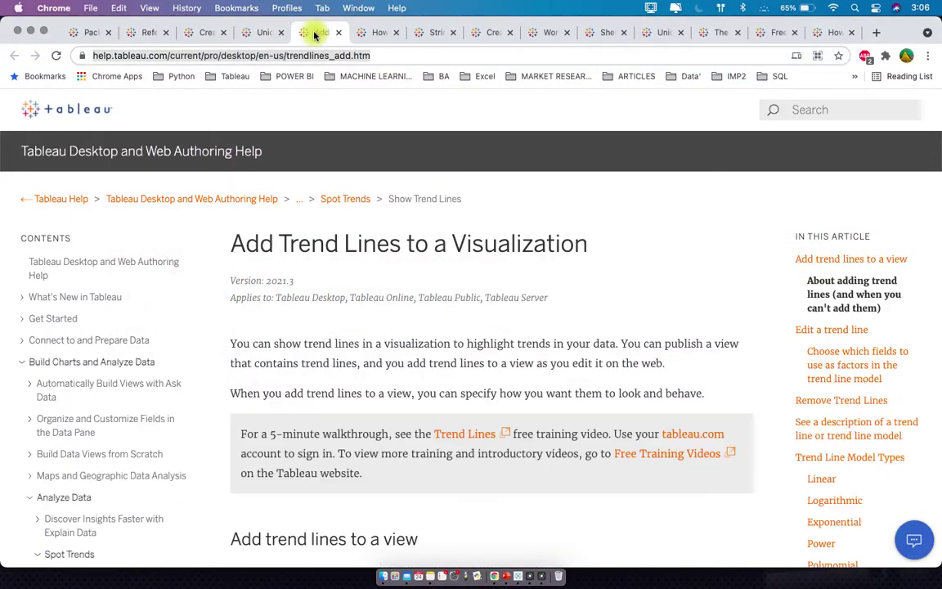
{"action": "scroll", "coordinate": [432, 333], "scroll_direction": "down", "scroll_amount": 2}
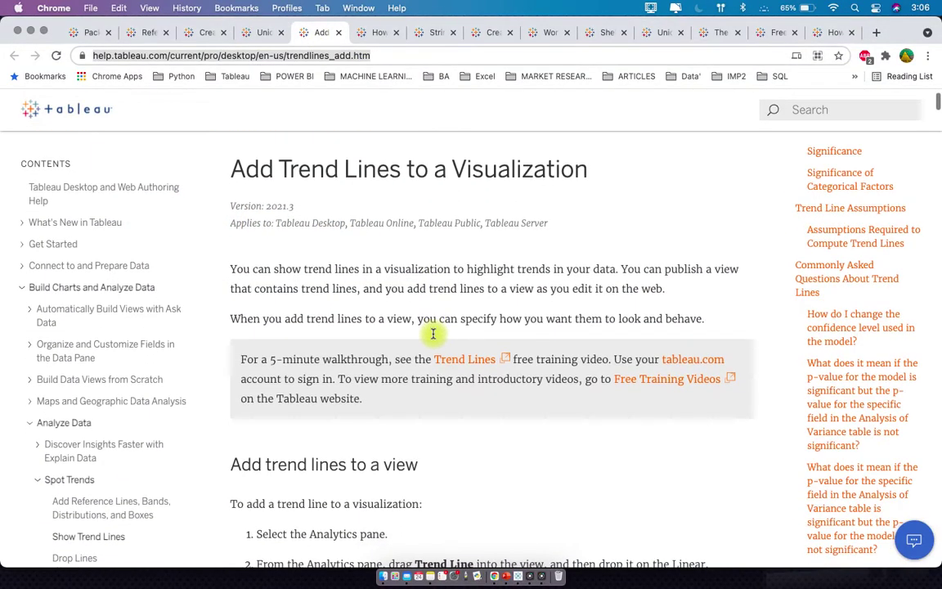
{"action": "scroll", "coordinate": [432, 332], "scroll_direction": "down", "scroll_amount": 10}
{"action": "scroll", "coordinate": [432, 332], "scroll_direction": "down", "scroll_amount": 3}
{"action": "scroll", "coordinate": [433, 332], "scroll_direction": "up", "scroll_amount": 1}
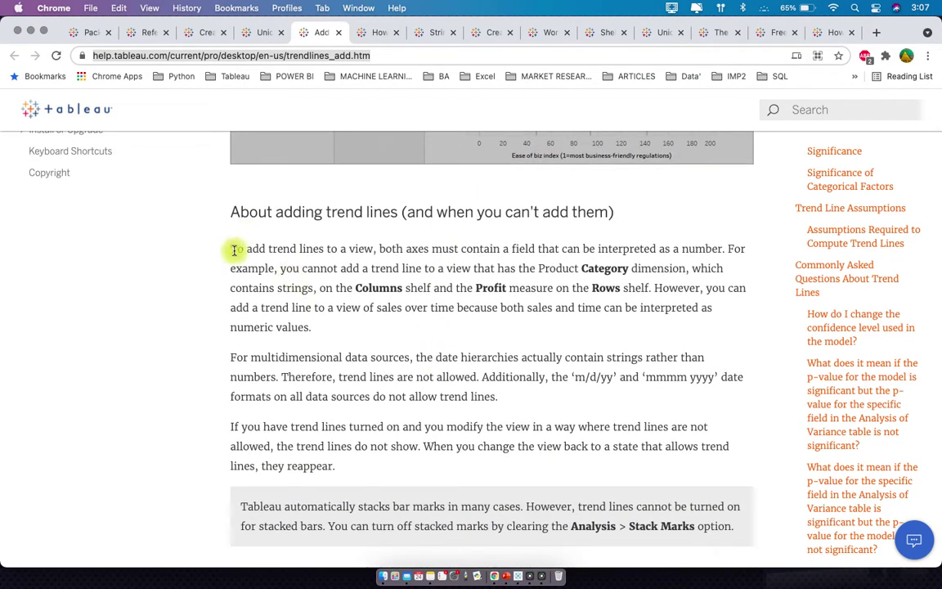
Highlight the requirement that both axes must contain a field that can be interpreted as a number, and read the related restrictions.
{"action": "left_click_drag", "start_coordinate": [232, 248], "coordinate": [723, 245]}
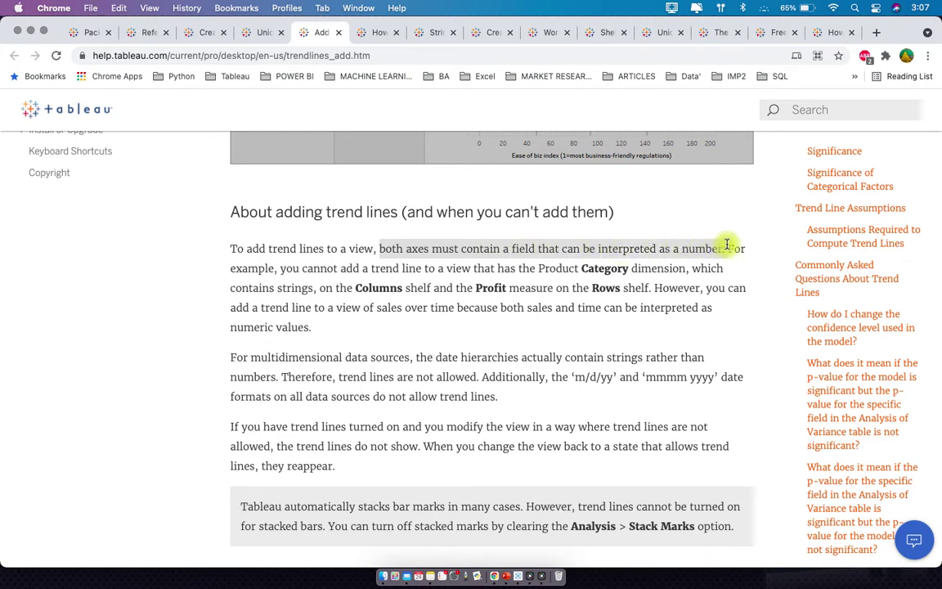
{"action": "left_click_drag", "start_coordinate": [727, 245], "coordinate": [727, 246]}
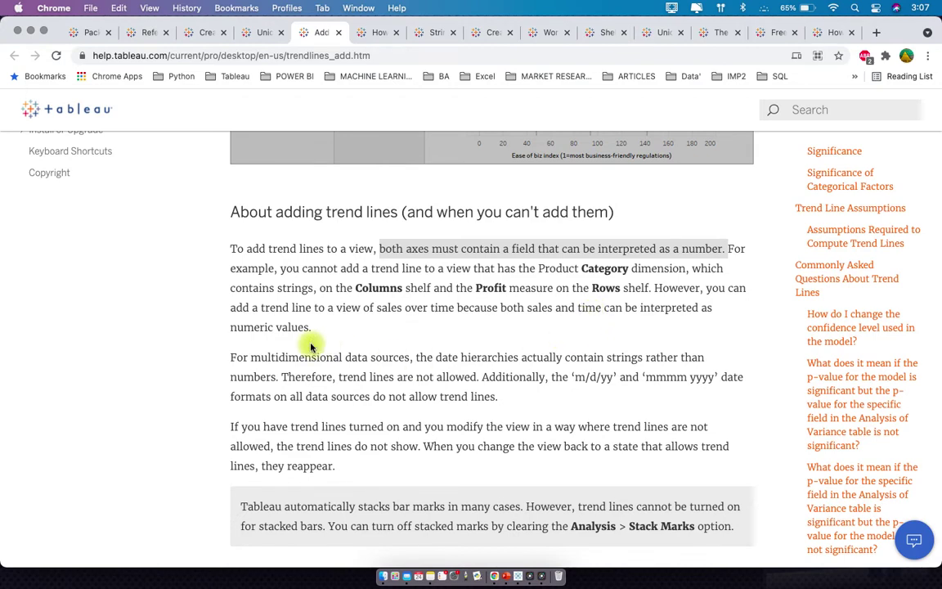
{"action": "scroll", "coordinate": [311, 348], "scroll_direction": "down", "scroll_amount": 1}
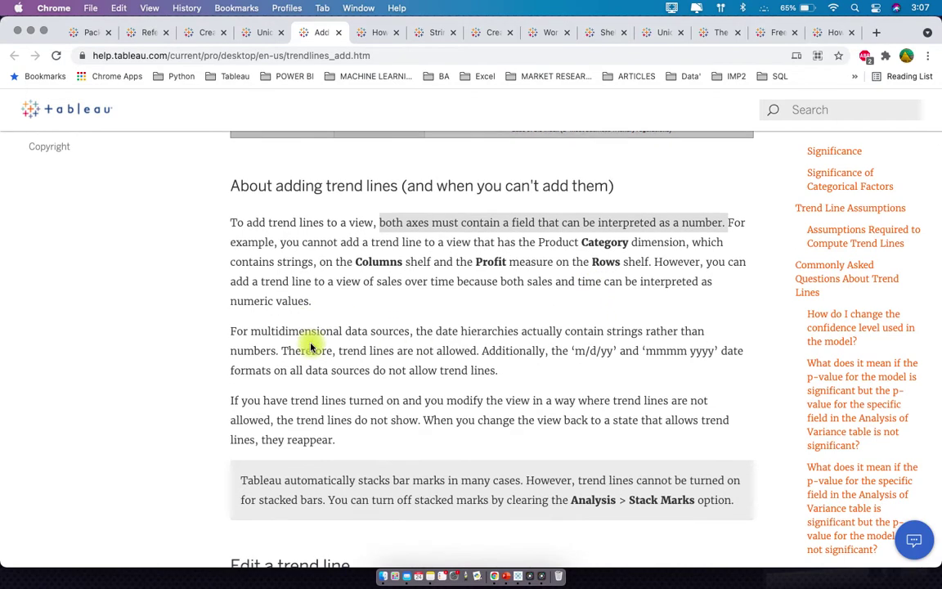
Return to the PowerPoint quiz, reveal the answer to question 5 on trend lines, and advance to question 6.
{"action": "left_click", "coordinate": [506, 577]}
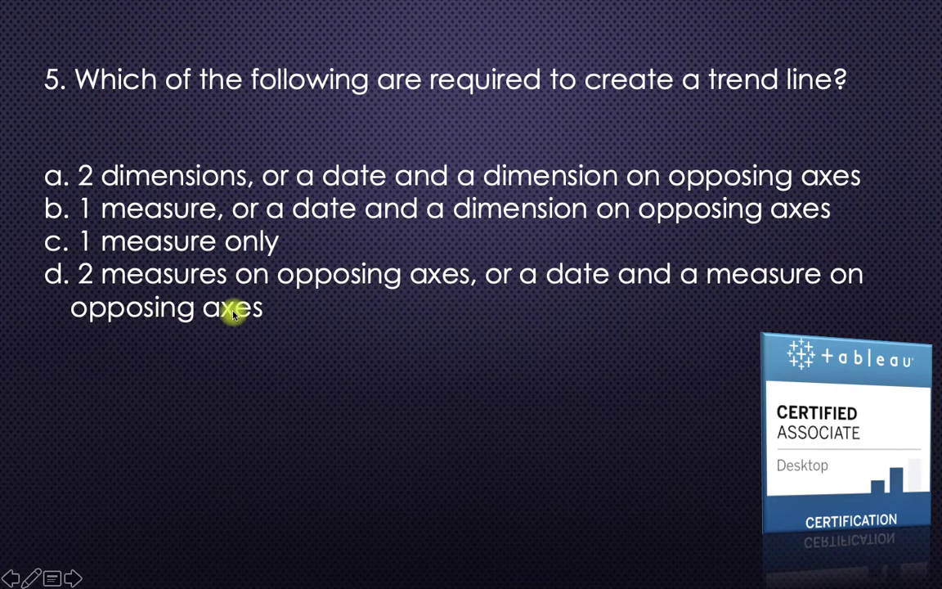
{"action": "left_click", "coordinate": [250, 329]}
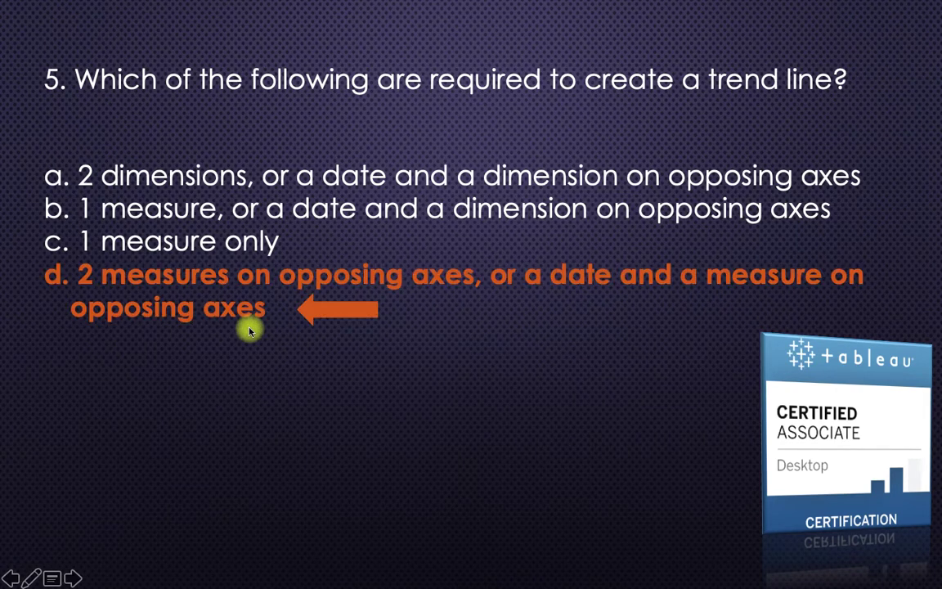
{"action": "left_click", "coordinate": [250, 329]}
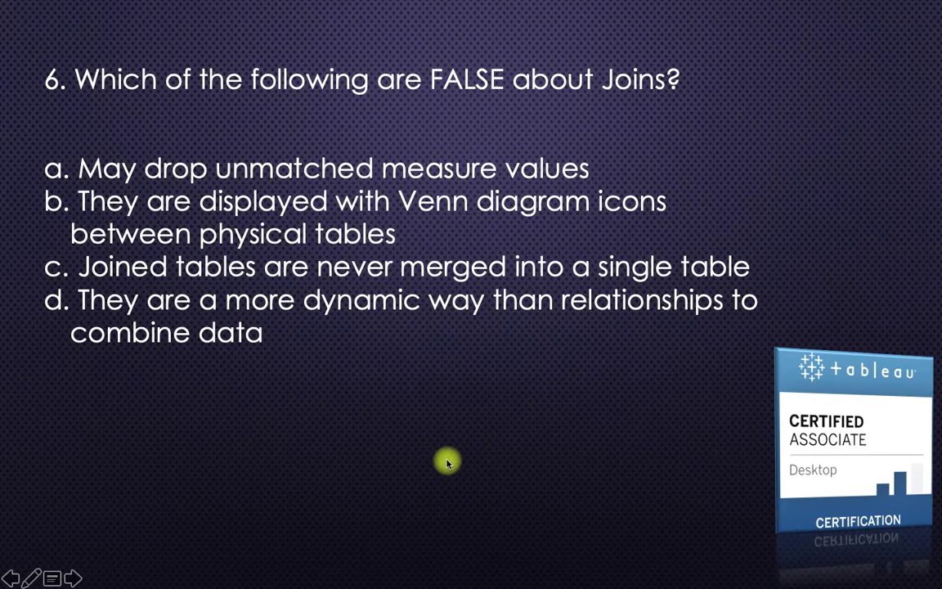
Switch to Chrome and examine the Relationships and Joins sections of the How Relationships Differ from Joins article.
{"action": "key", "text": "super+Tab"}
{"action": "left_click", "coordinate": [369, 33]}
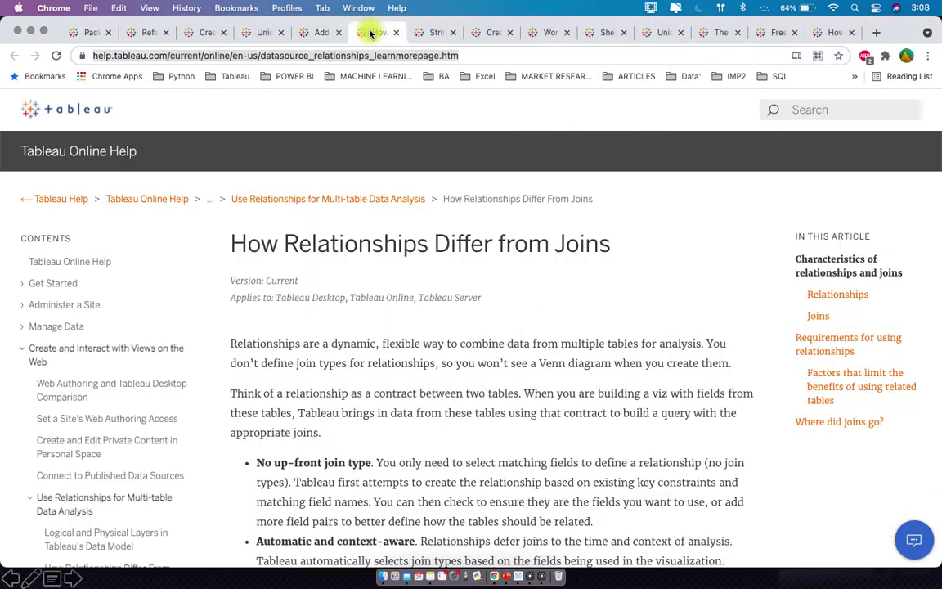
{"action": "scroll", "coordinate": [471, 333], "scroll_direction": "down", "scroll_amount": 2}
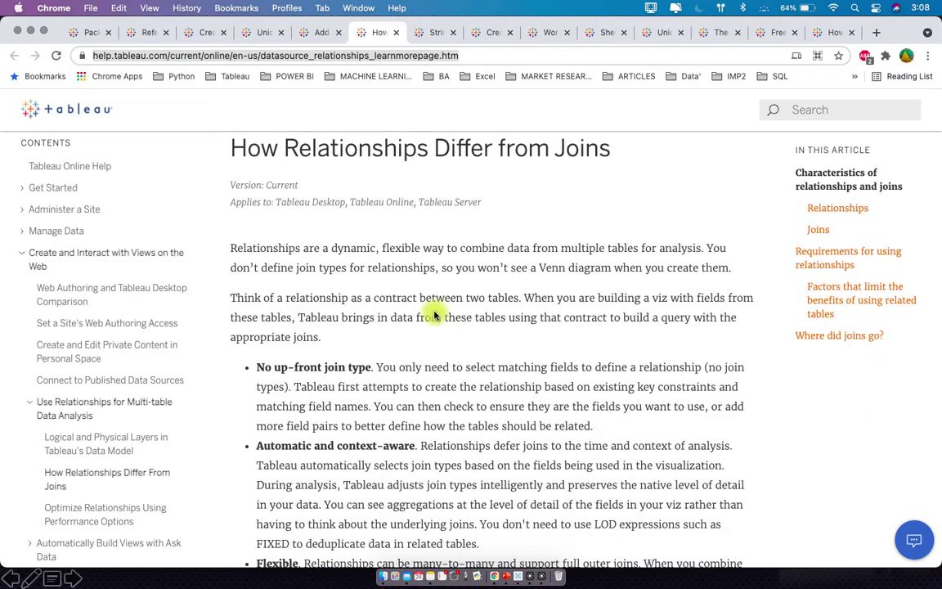
{"action": "scroll", "coordinate": [472, 184], "scroll_direction": "up", "scroll_amount": 1}
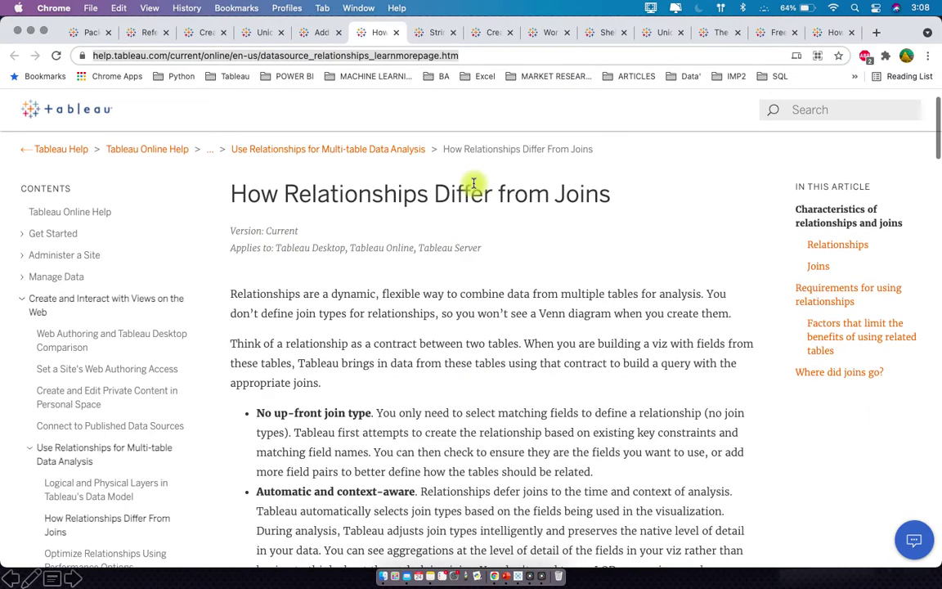
{"action": "scroll", "coordinate": [533, 362], "scroll_direction": "down", "scroll_amount": 15}
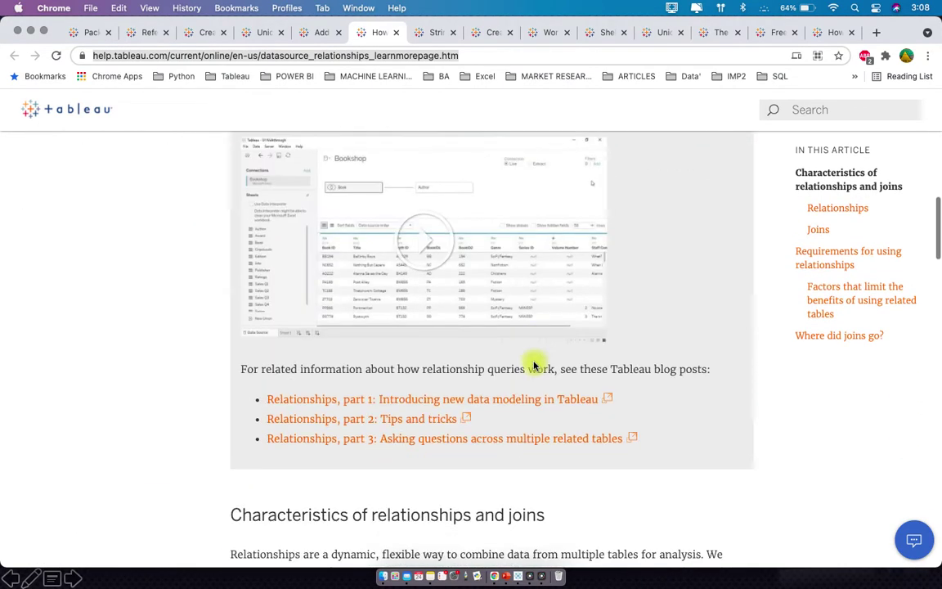
{"action": "scroll", "coordinate": [533, 365], "scroll_direction": "down", "scroll_amount": 11}
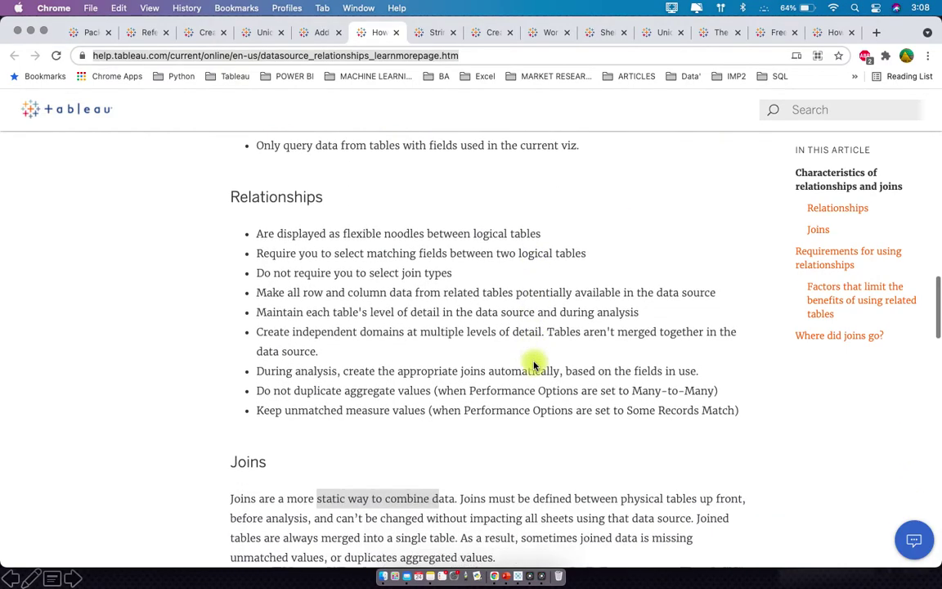
{"action": "scroll", "coordinate": [589, 475], "scroll_direction": "down", "scroll_amount": 1}
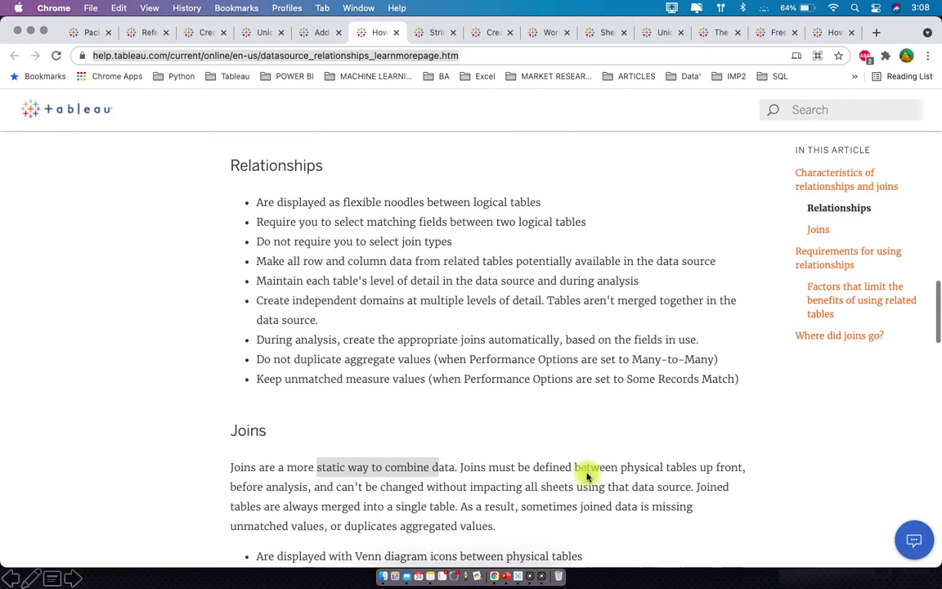
{"action": "scroll", "coordinate": [587, 477], "scroll_direction": "down", "scroll_amount": 12}
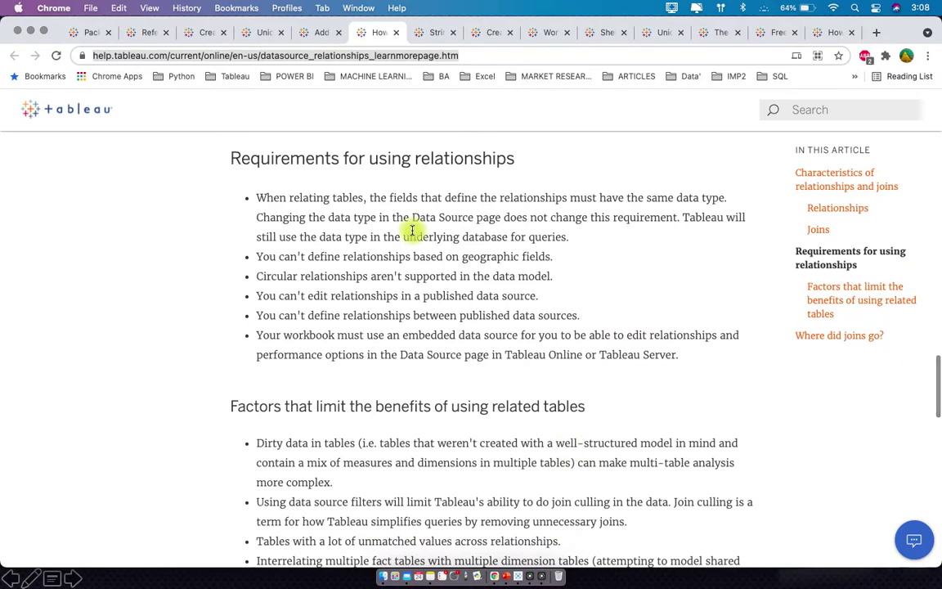
{"action": "scroll", "coordinate": [441, 187], "scroll_direction": "up", "scroll_amount": 9}
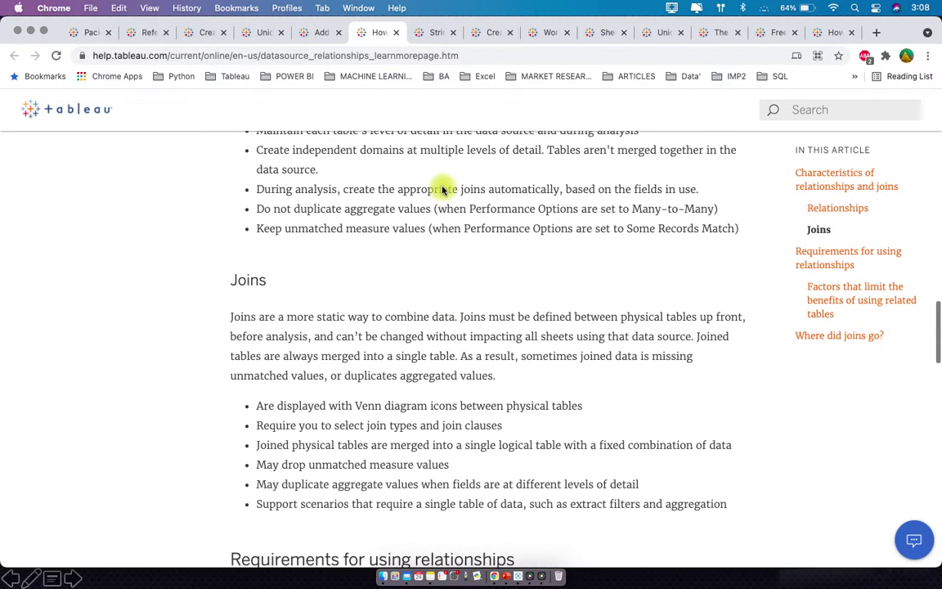
{"action": "scroll", "coordinate": [441, 190], "scroll_direction": "up", "scroll_amount": 4}
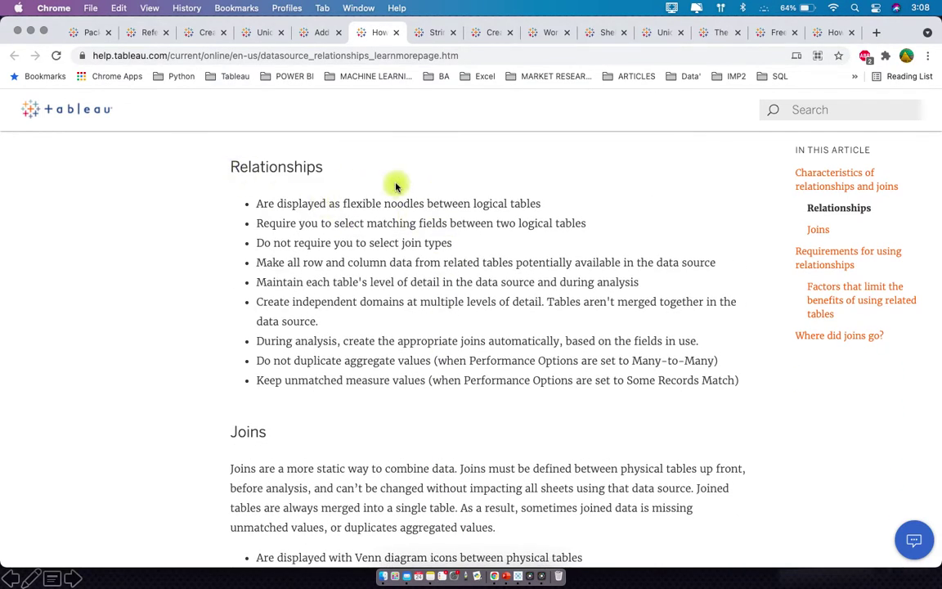
{"action": "scroll", "coordinate": [301, 464], "scroll_direction": "down", "scroll_amount": 1}
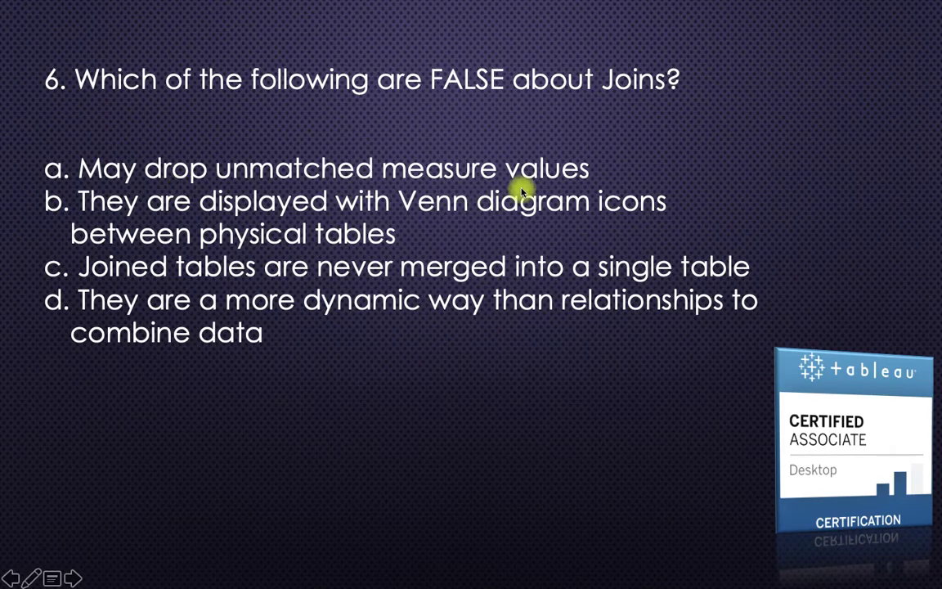
Highlight "May drop unmatched measure values" in the article's Joins section in Chrome, then return to question 6 in PowerPoint.
{"action": "key", "text": "super+Tab"}
{"action": "scroll", "coordinate": [514, 386], "scroll_direction": "down", "scroll_amount": 3}
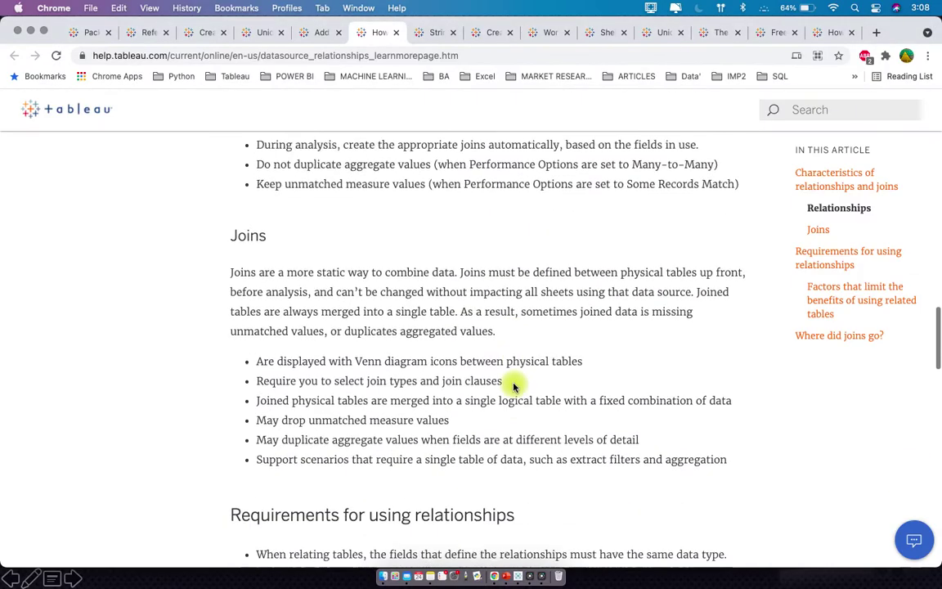
{"action": "scroll", "coordinate": [513, 386], "scroll_direction": "down", "scroll_amount": 2}
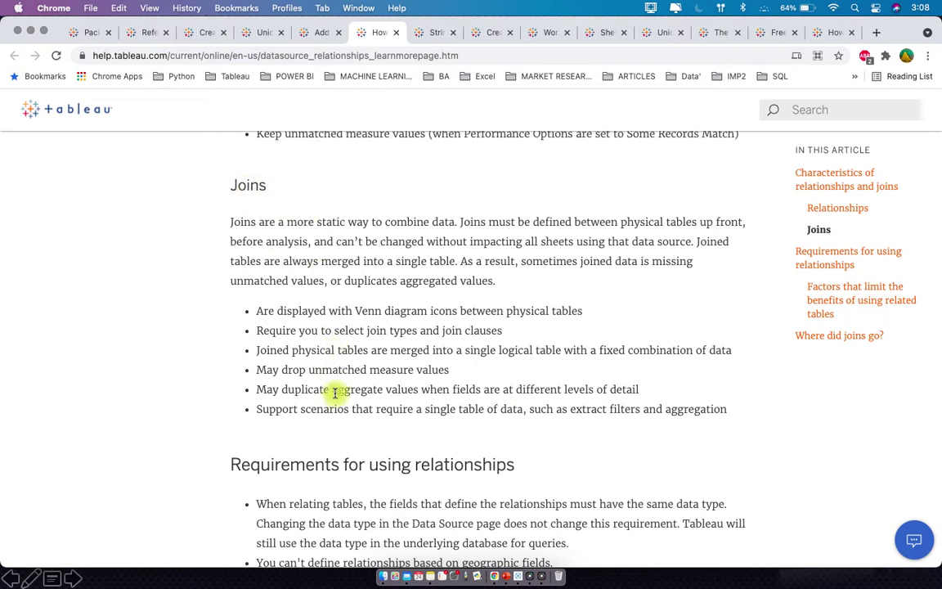
{"action": "left_click_drag", "start_coordinate": [256, 370], "coordinate": [457, 365]}
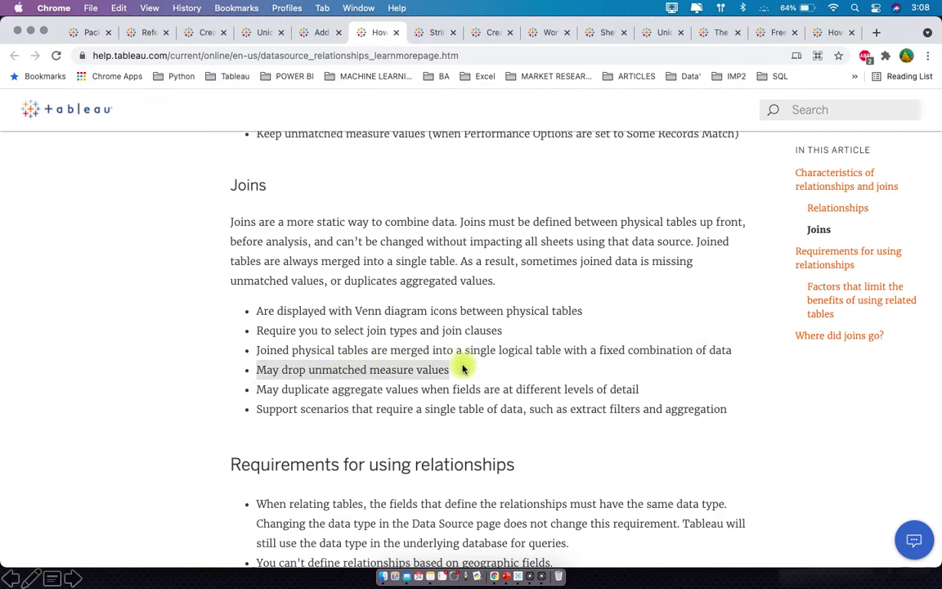
{"action": "key", "text": "super+Tab"}
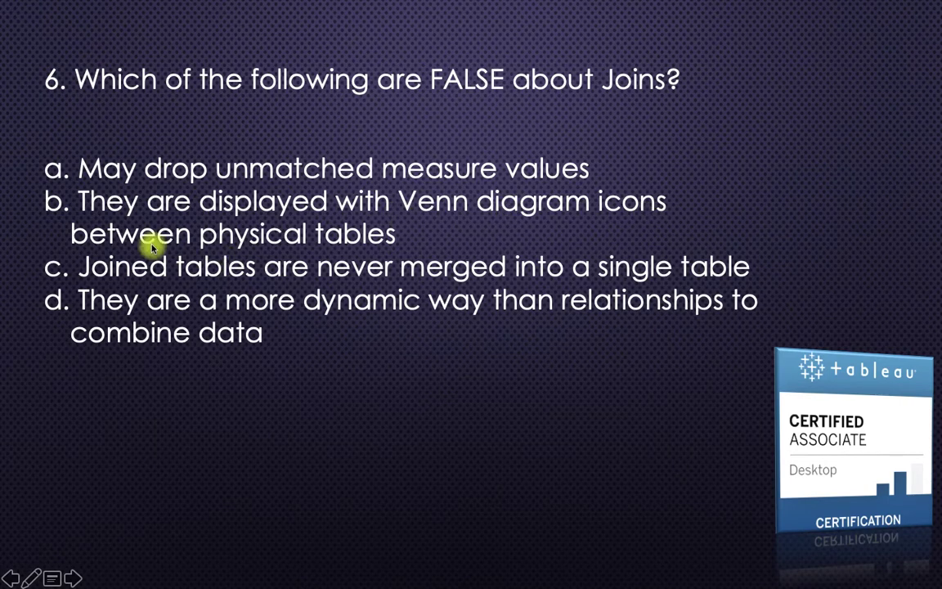
Check options b and c in Chrome by highlighting the Joins bullets on Venn diagram icons and on merging into a single logical table.
{"action": "key", "text": "super+Tab"}
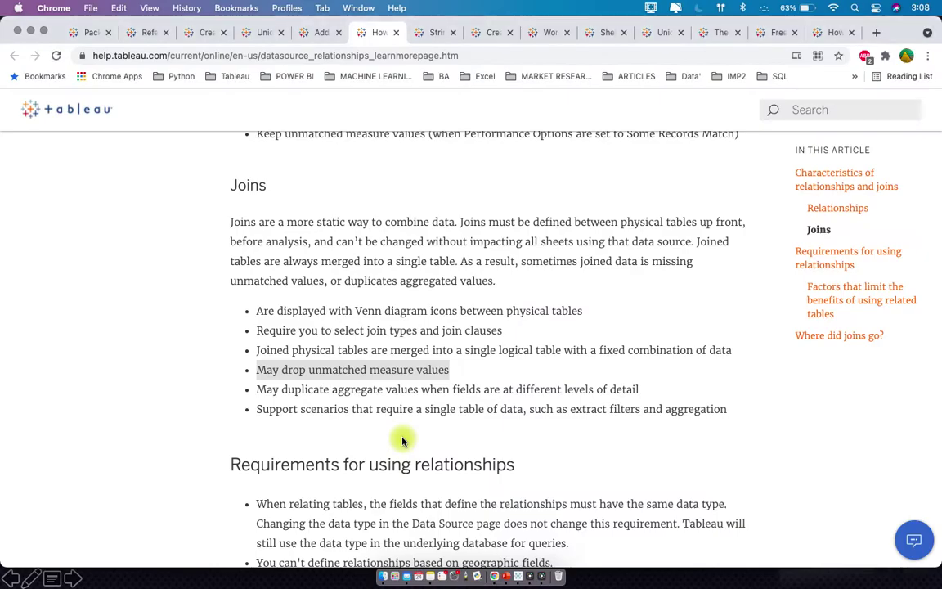
{"action": "left_click", "coordinate": [259, 350]}
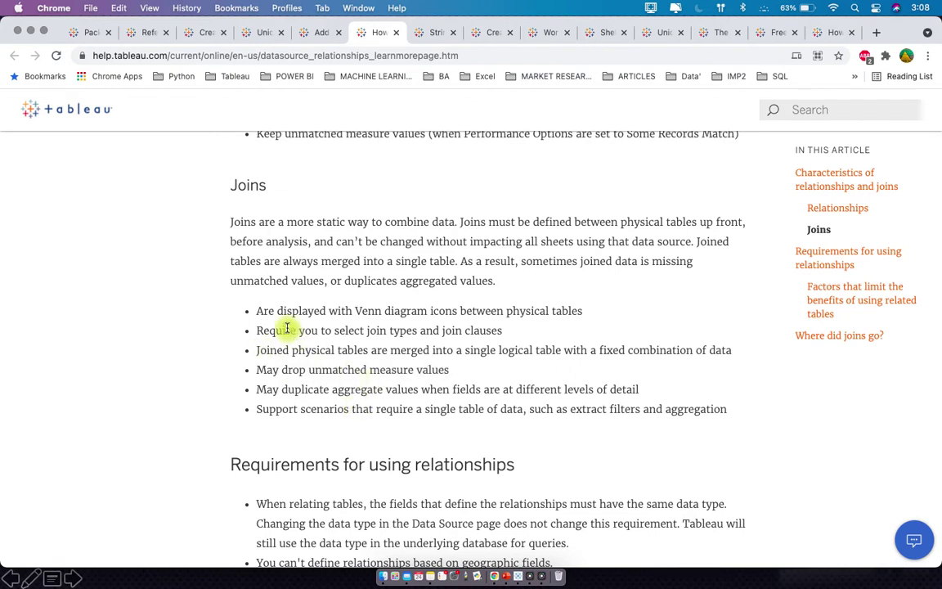
{"action": "left_click_drag", "start_coordinate": [259, 310], "coordinate": [580, 311]}
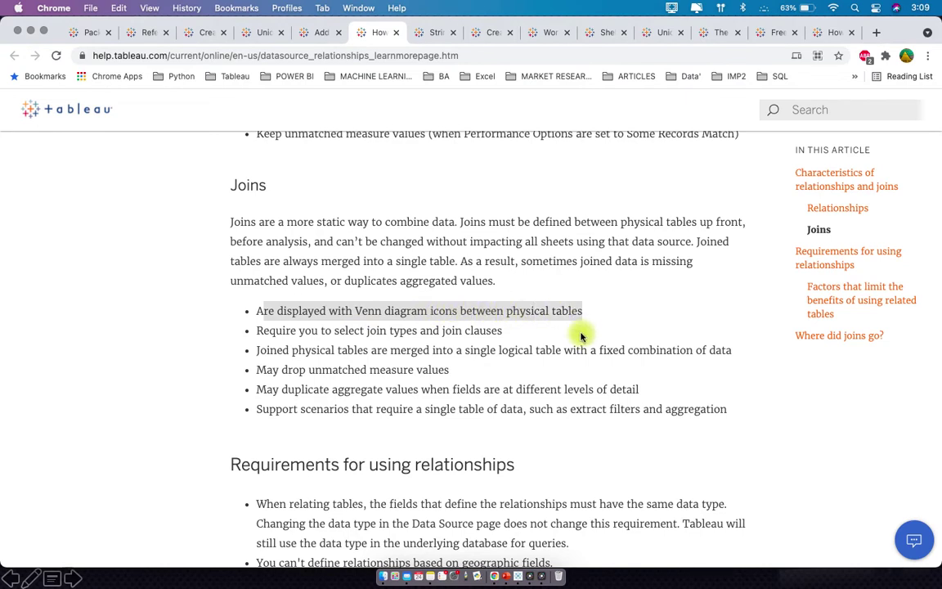
{"action": "key", "text": "super+Tab"}
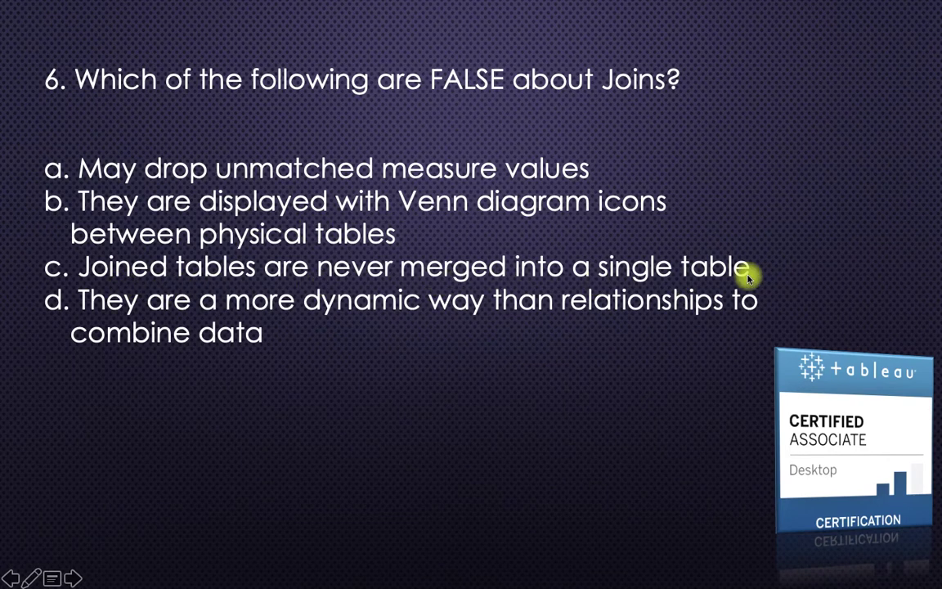
{"action": "key", "text": "super+Tab"}
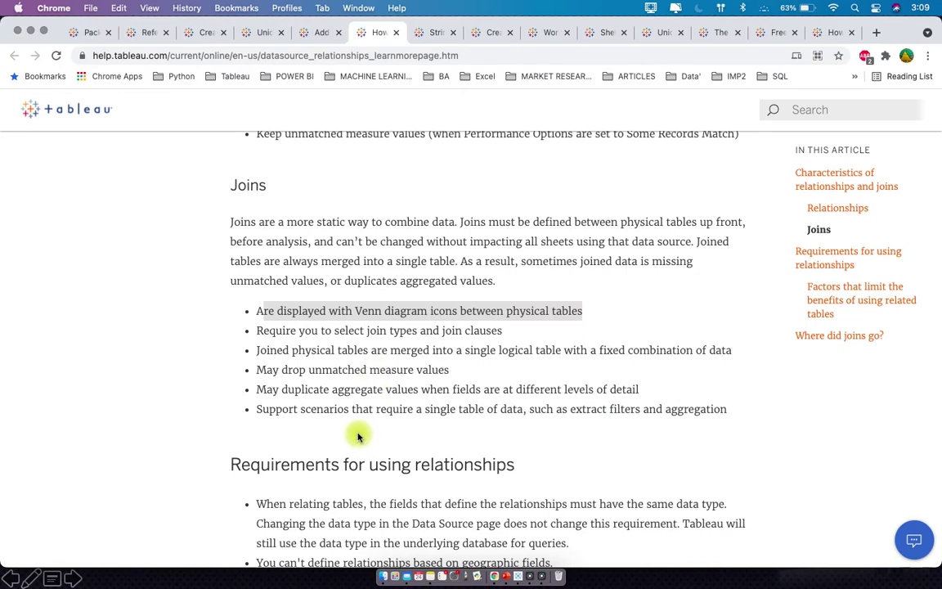
{"action": "left_click_drag", "start_coordinate": [256, 350], "coordinate": [564, 346]}
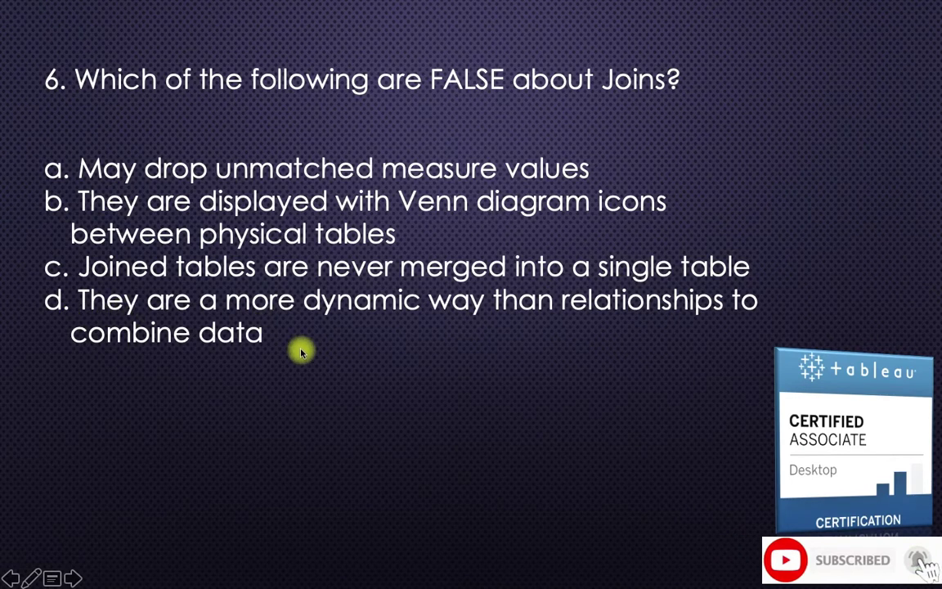
Highlight the article's statement that relationships are a dynamic, flexible way to combine data in Chrome, then return to question 6 in PowerPoint.
{"action": "key", "text": "super+Tab"}
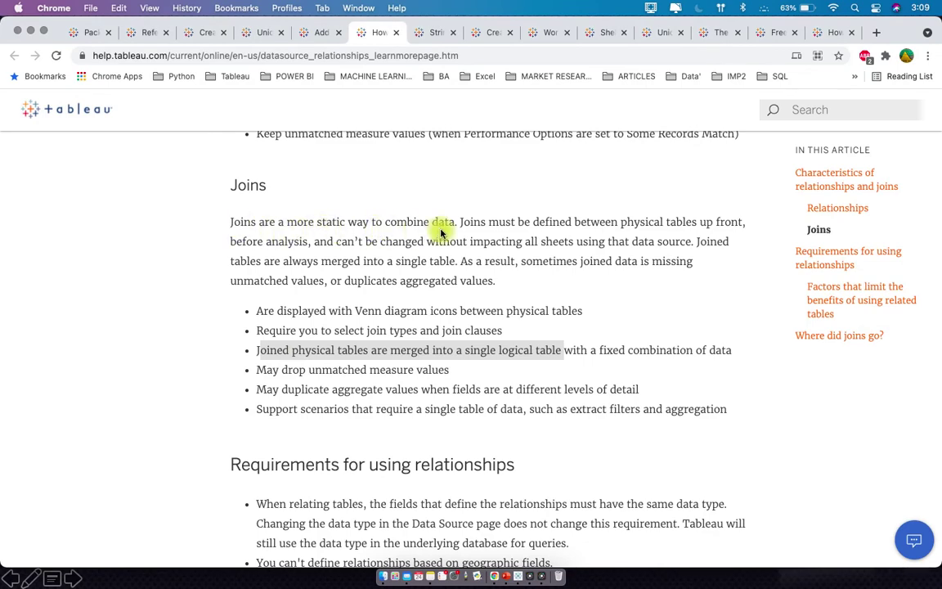
{"action": "scroll", "coordinate": [441, 231], "scroll_direction": "up", "scroll_amount": 10}
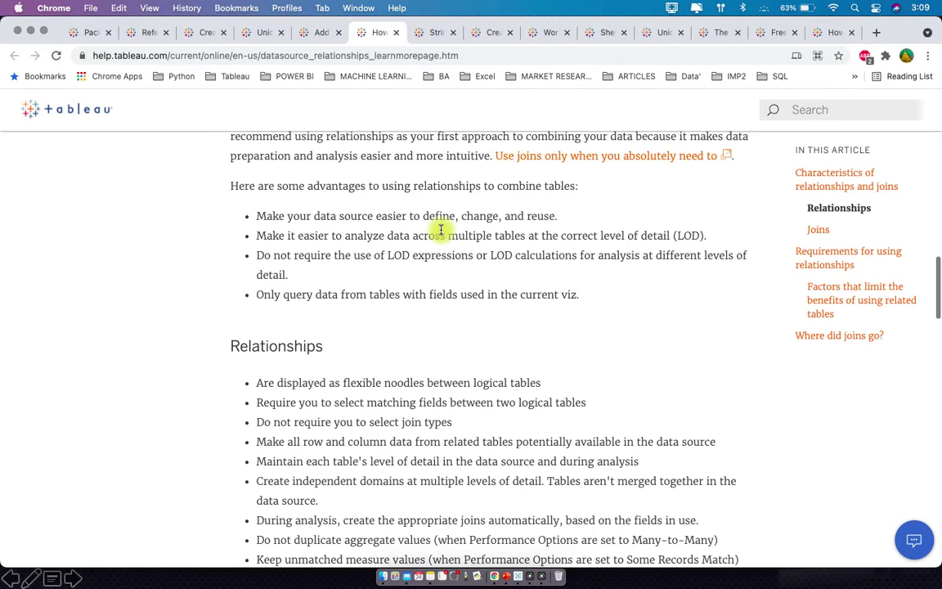
{"action": "scroll", "coordinate": [443, 241], "scroll_direction": "up", "scroll_amount": 2}
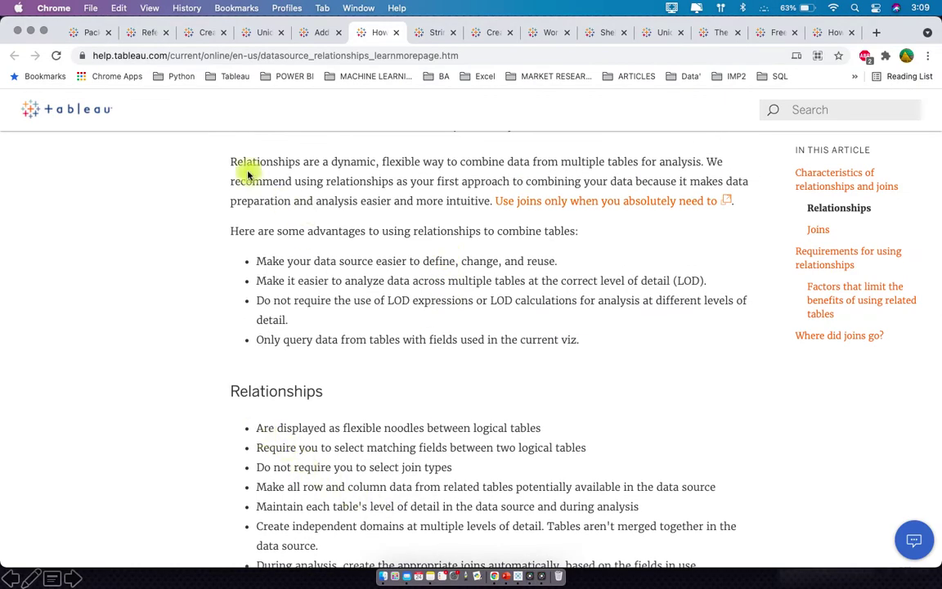
{"action": "left_click_drag", "start_coordinate": [249, 162], "coordinate": [538, 159]}
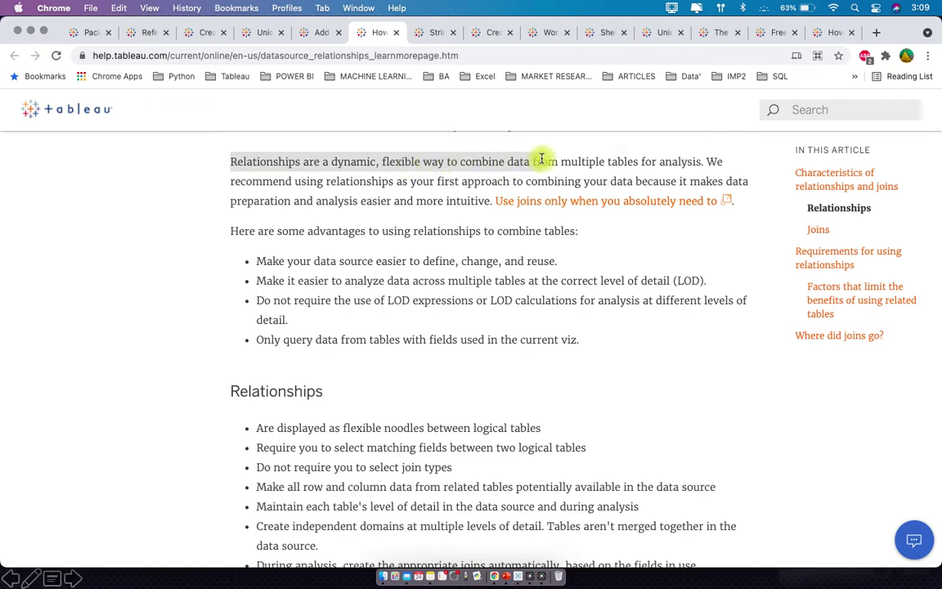
{"action": "key", "text": "super+Tab"}
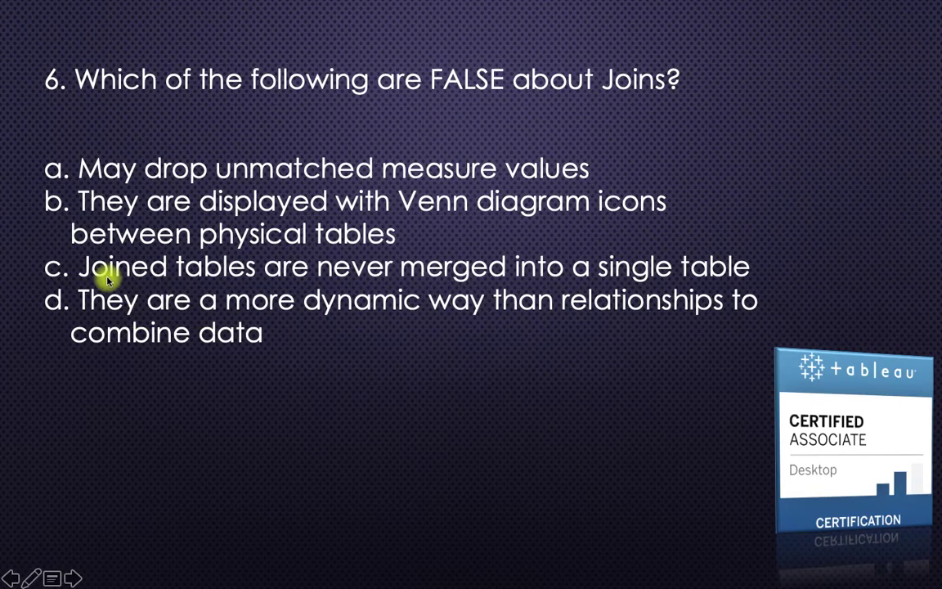
Advance PowerPoint to question 7, then examine the LEFT function's "Matador" example in the String Functions article in Chrome.
{"action": "left_click", "coordinate": [58, 314]}
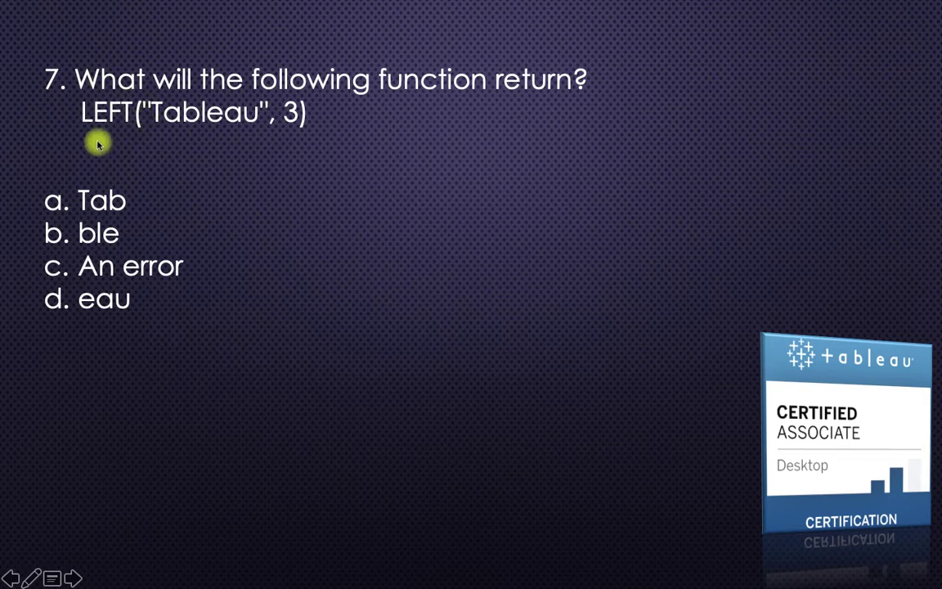
{"action": "key", "text": "super+Tab"}
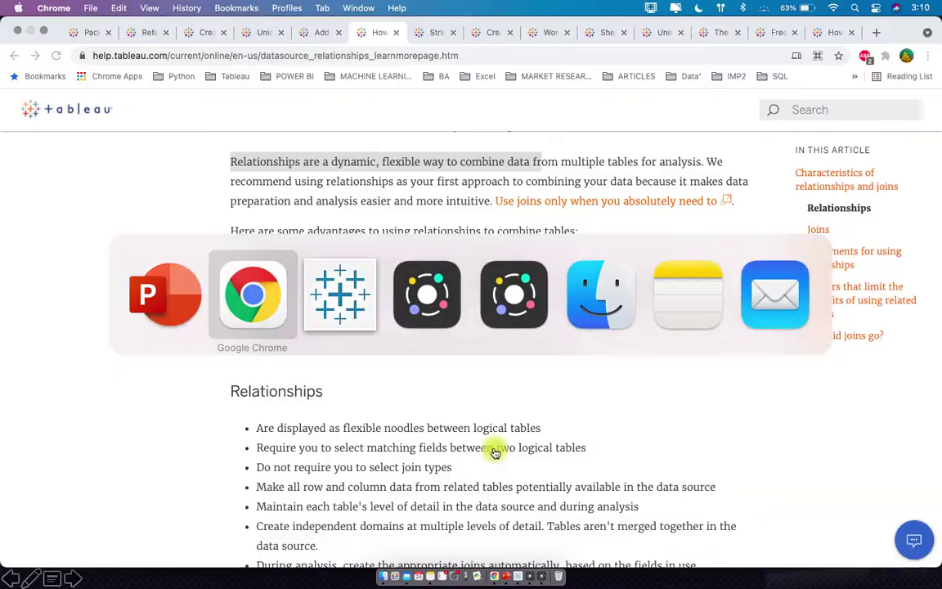
{"action": "left_click", "coordinate": [434, 31]}
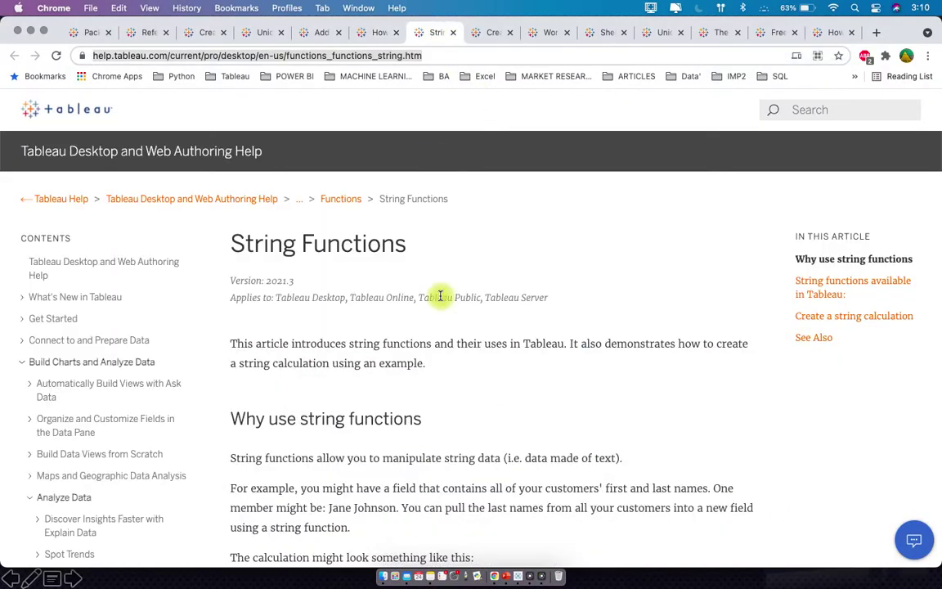
{"action": "scroll", "coordinate": [441, 294], "scroll_direction": "down", "scroll_amount": 10}
{"action": "scroll", "coordinate": [506, 495], "scroll_direction": "down", "scroll_amount": 15}
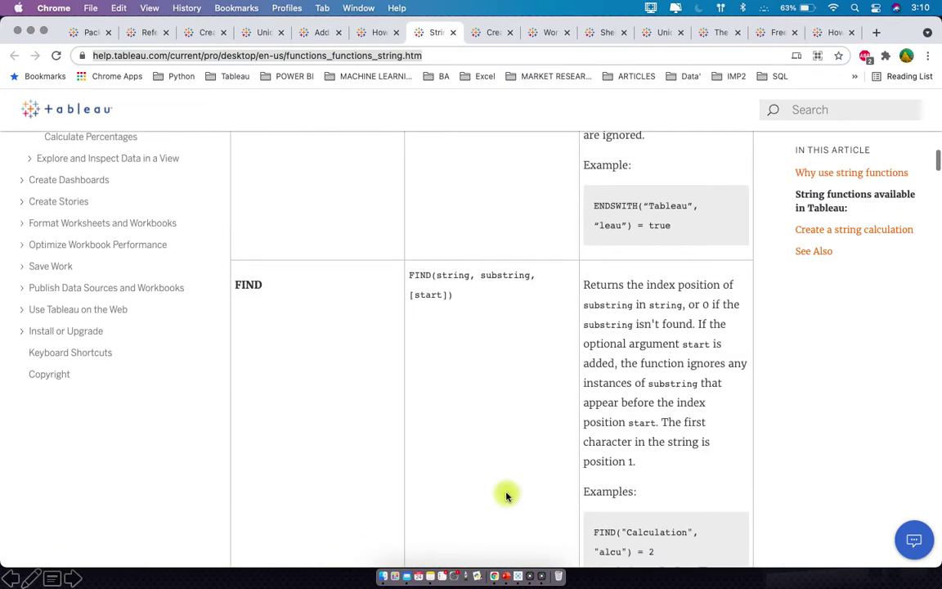
{"action": "scroll", "coordinate": [507, 495], "scroll_direction": "up", "scroll_amount": 3}
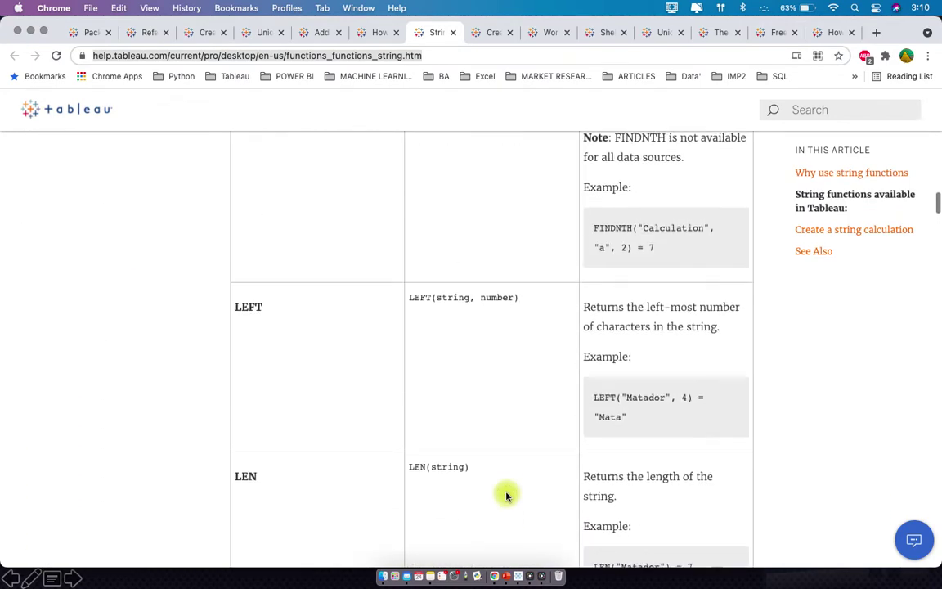
{"action": "scroll", "coordinate": [602, 378], "scroll_direction": "down", "scroll_amount": 3}
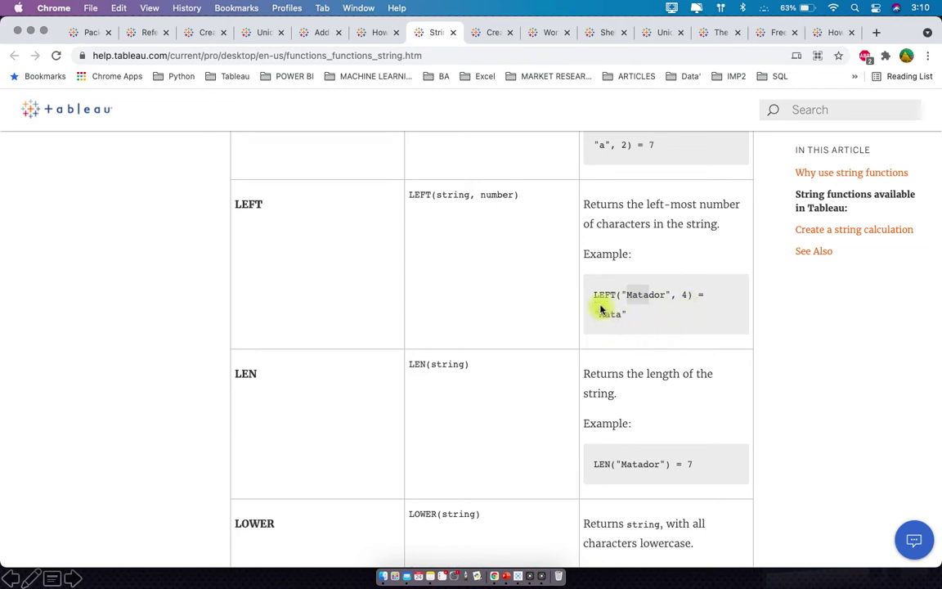
{"action": "left_click_drag", "start_coordinate": [592, 296], "coordinate": [708, 296]}
{"action": "left_click", "coordinate": [626, 311]}
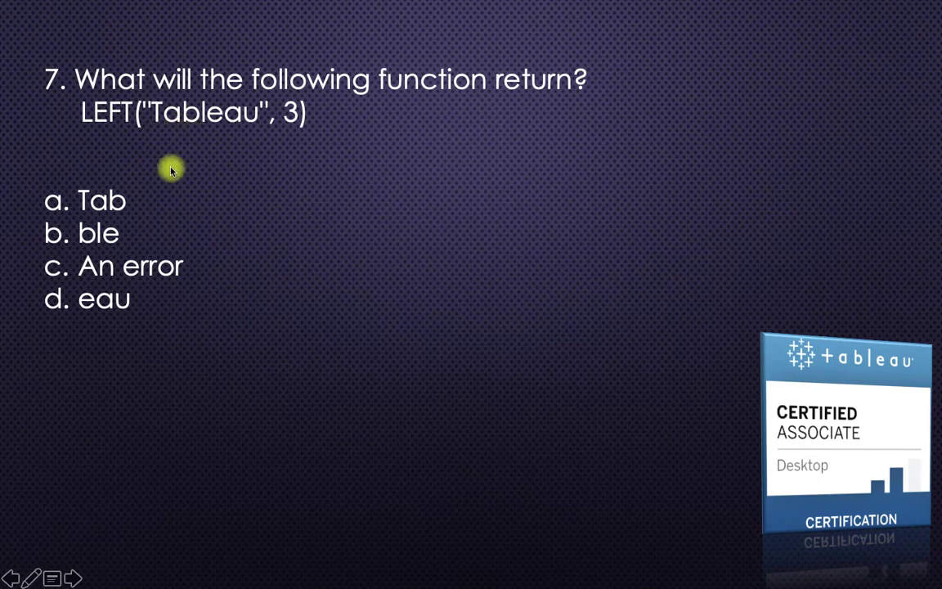
Reveal the answer to question 7 in PowerPoint and advance to question 8.
{"action": "left_click", "coordinate": [224, 290]}
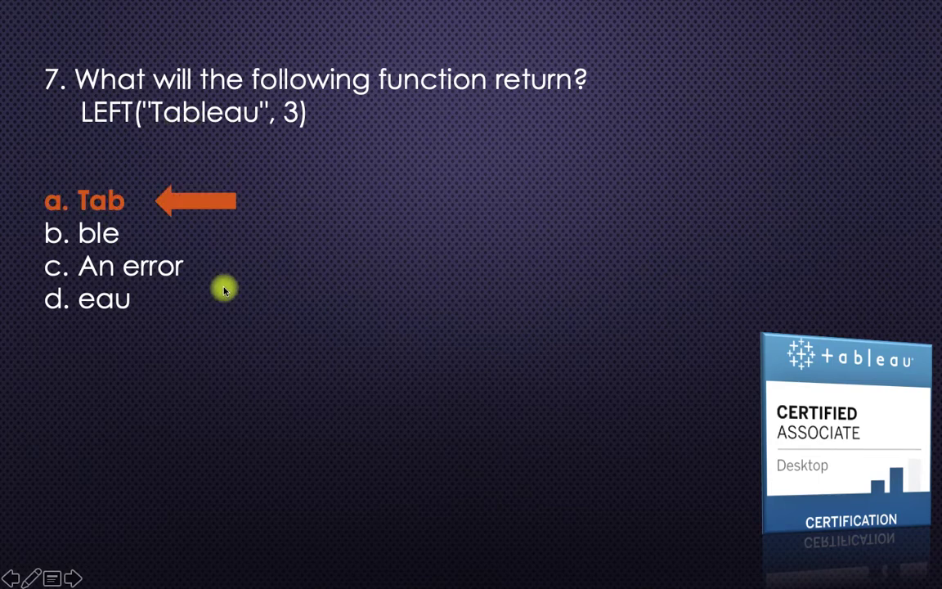
{"action": "left_click", "coordinate": [224, 289]}
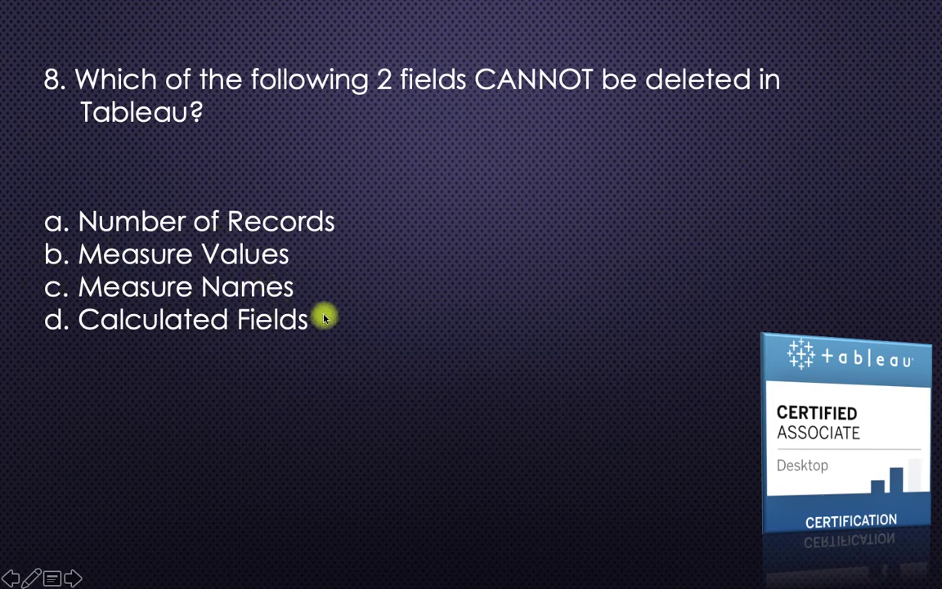
Switch to Tableau Public and check the commands offered for the Measure Names and Measure Values fields for a delete option.
{"action": "key", "text": "super+Tab"}
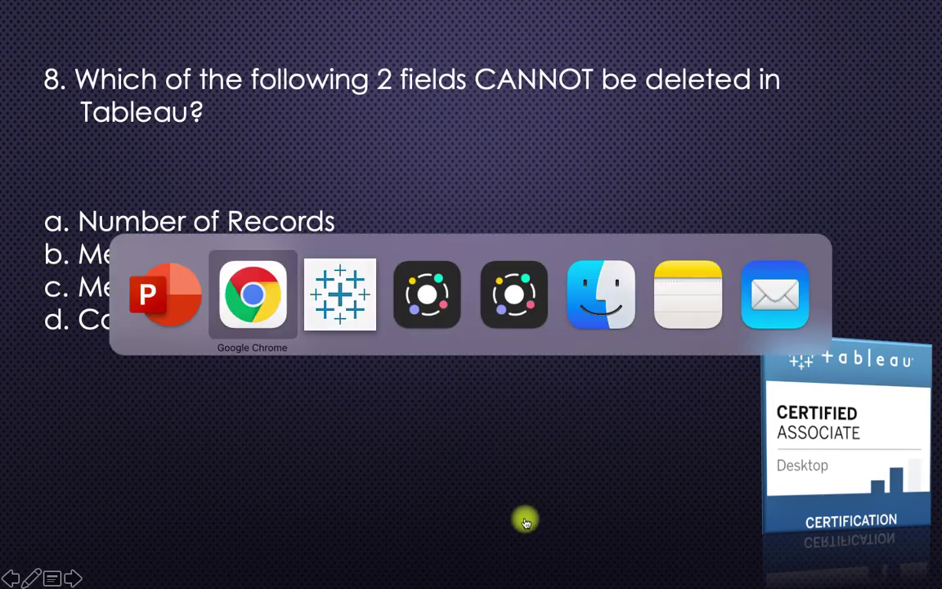
{"action": "left_click", "coordinate": [356, 335]}
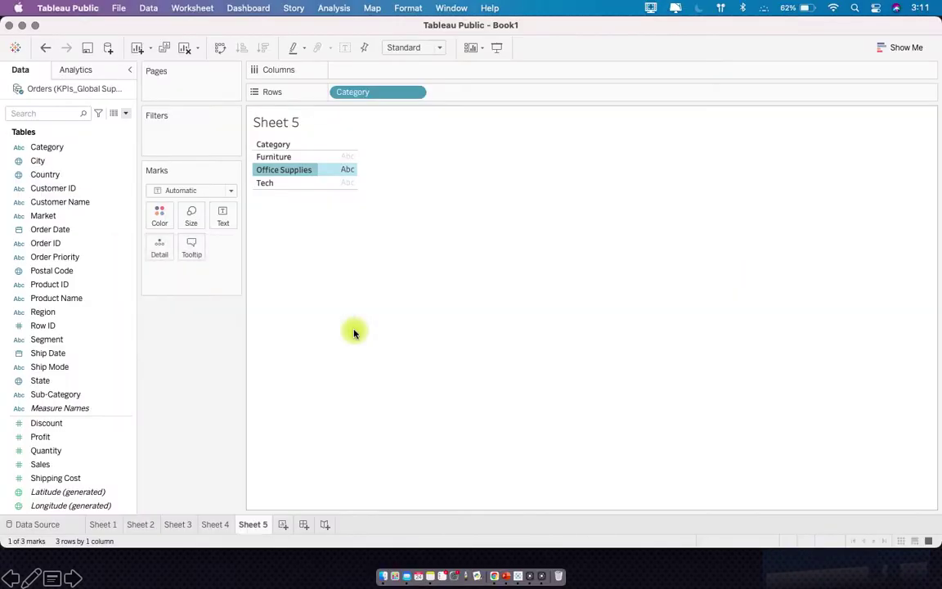
{"action": "scroll", "coordinate": [87, 403], "scroll_direction": "down", "scroll_amount": 1}
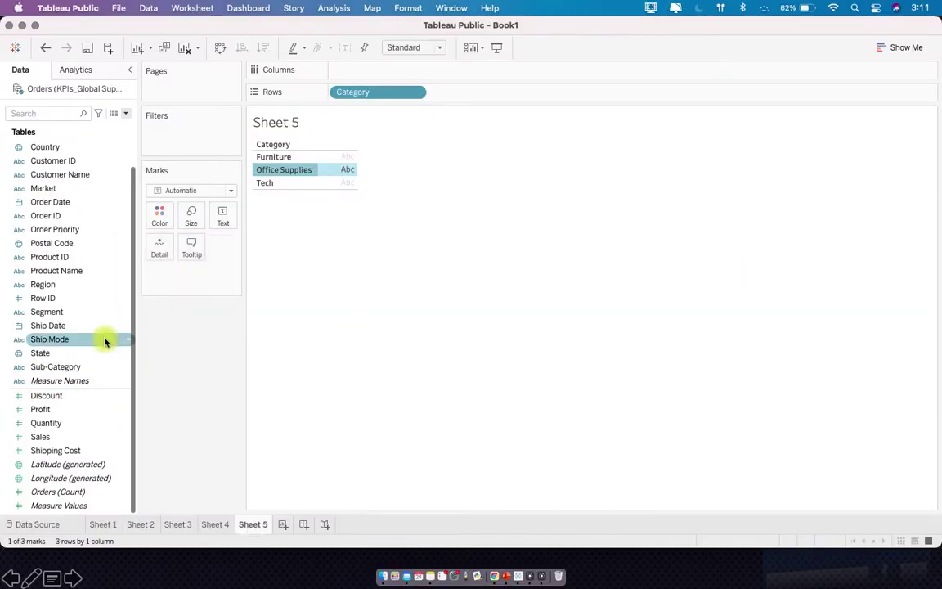
{"action": "scroll", "coordinate": [93, 302], "scroll_direction": "up", "scroll_amount": 1}
{"action": "left_click", "coordinate": [152, 336]}
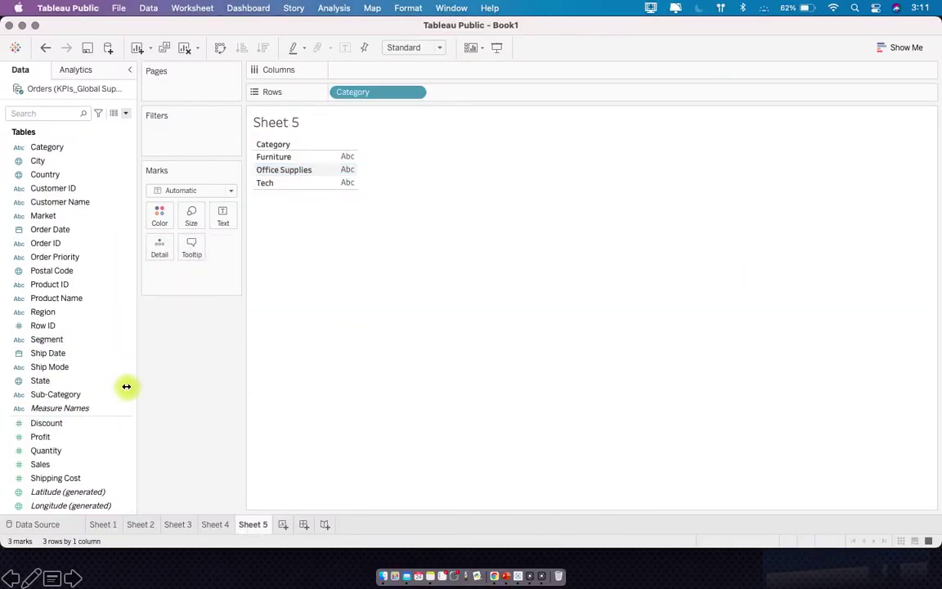
{"action": "right_click", "coordinate": [90, 410]}
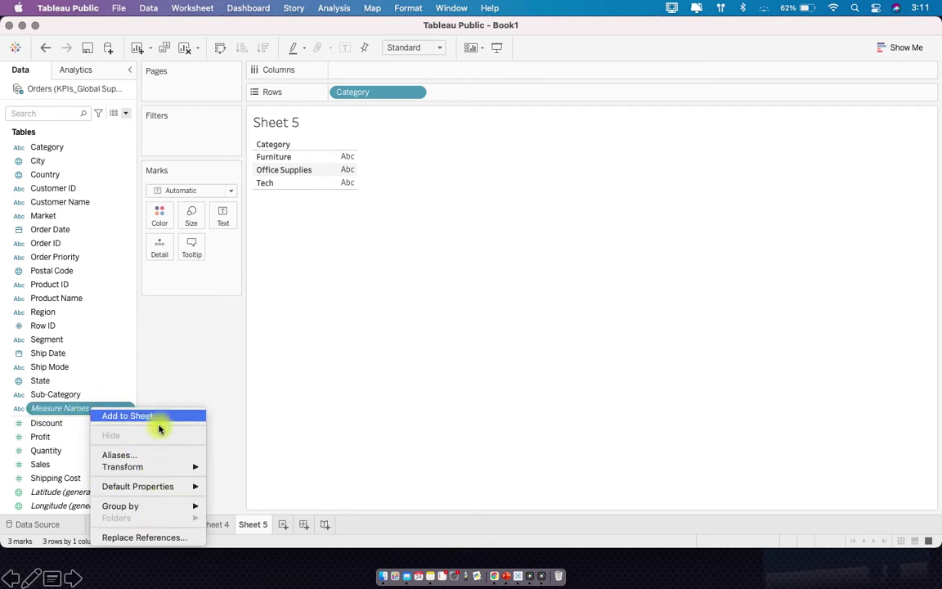
{"action": "left_click", "coordinate": [202, 382]}
{"action": "scroll", "coordinate": [126, 440], "scroll_direction": "down", "scroll_amount": 2}
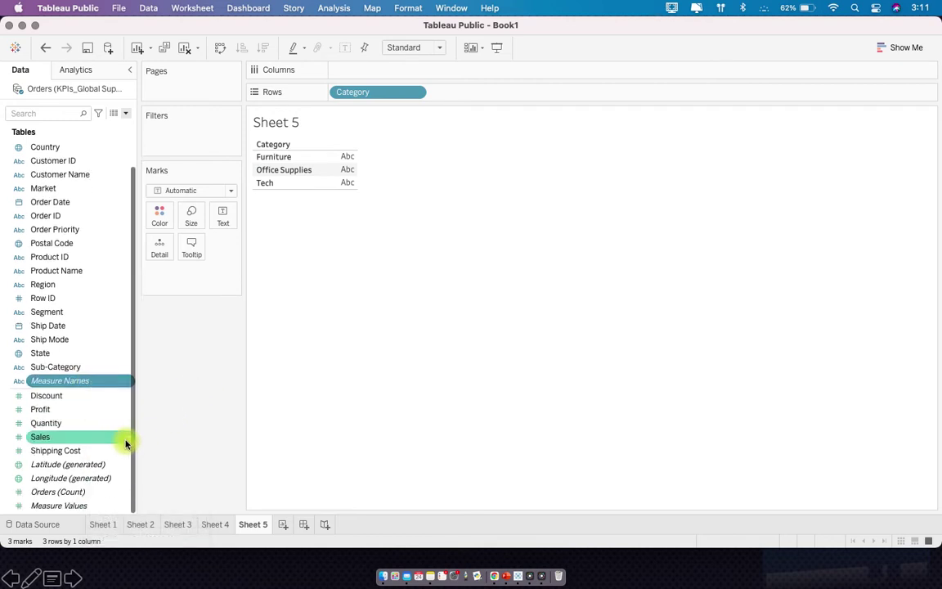
{"action": "right_click", "coordinate": [107, 507]}
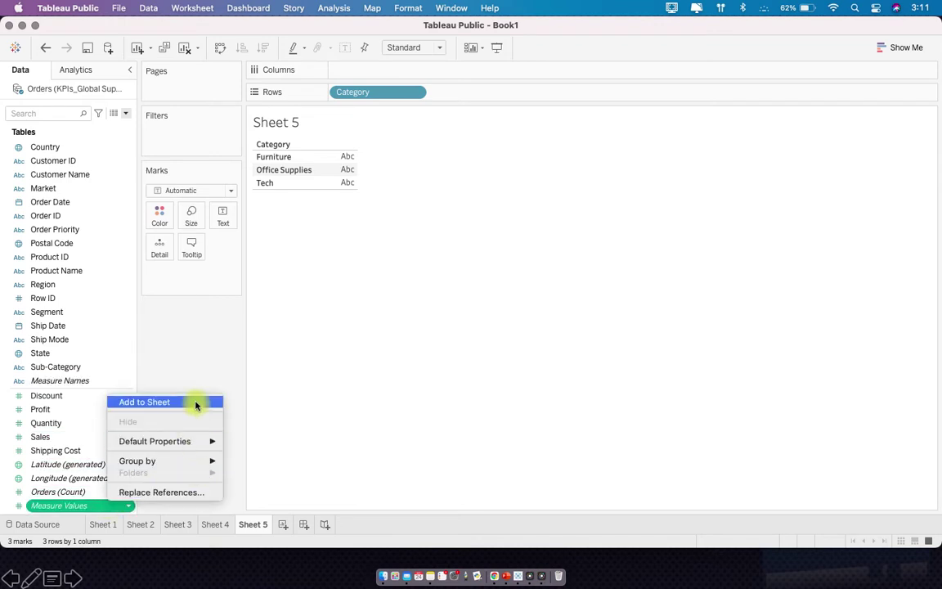
Return to PowerPoint, reveal the answer to question 8 and advance to question 9.
{"action": "left_click", "coordinate": [503, 573]}
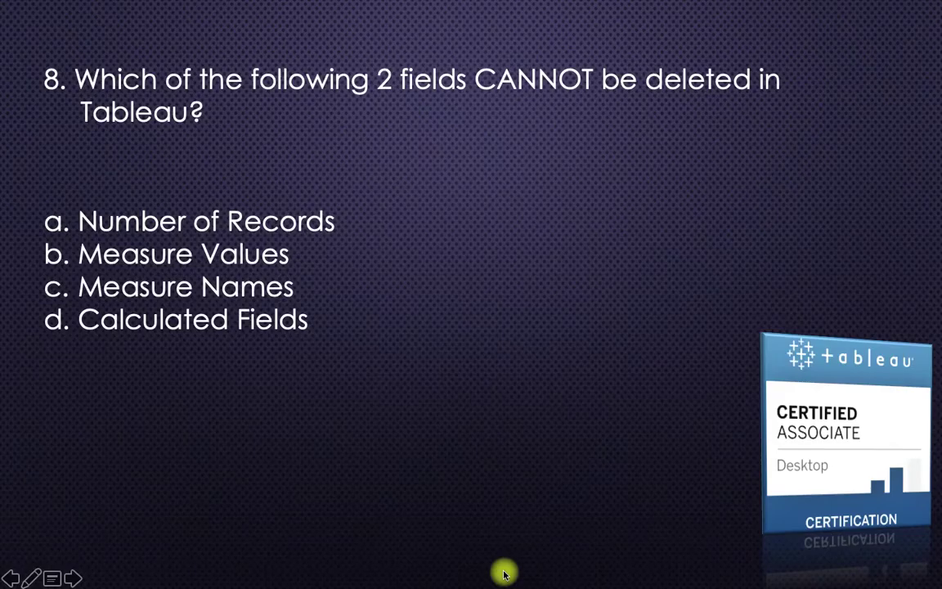
{"action": "left_click", "coordinate": [263, 305]}
{"action": "left_click", "coordinate": [264, 304]}
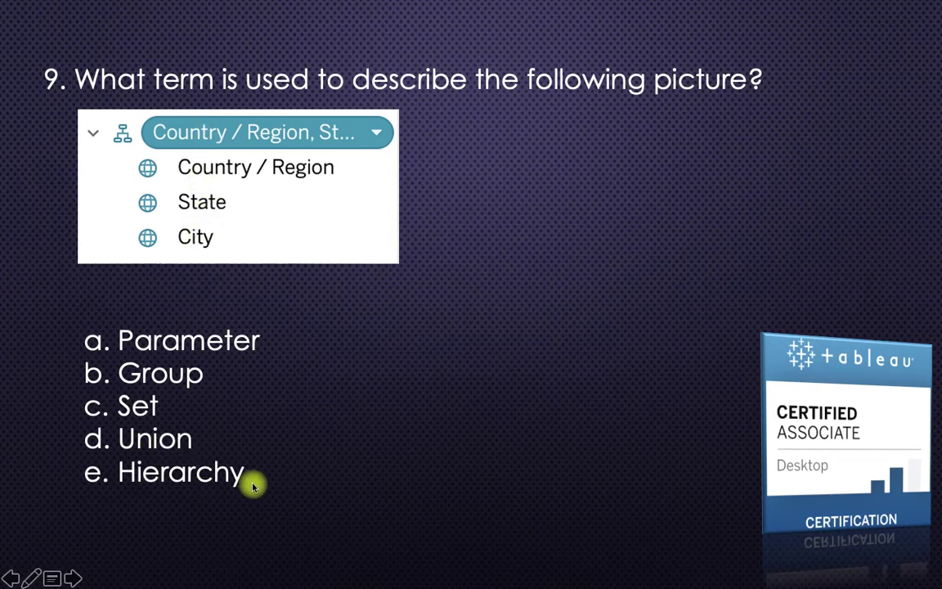
Switch to Tableau Public and create a hierarchy from Category and Sub-Category, accepting the suggested name.
{"action": "key", "text": "super+Tab"}
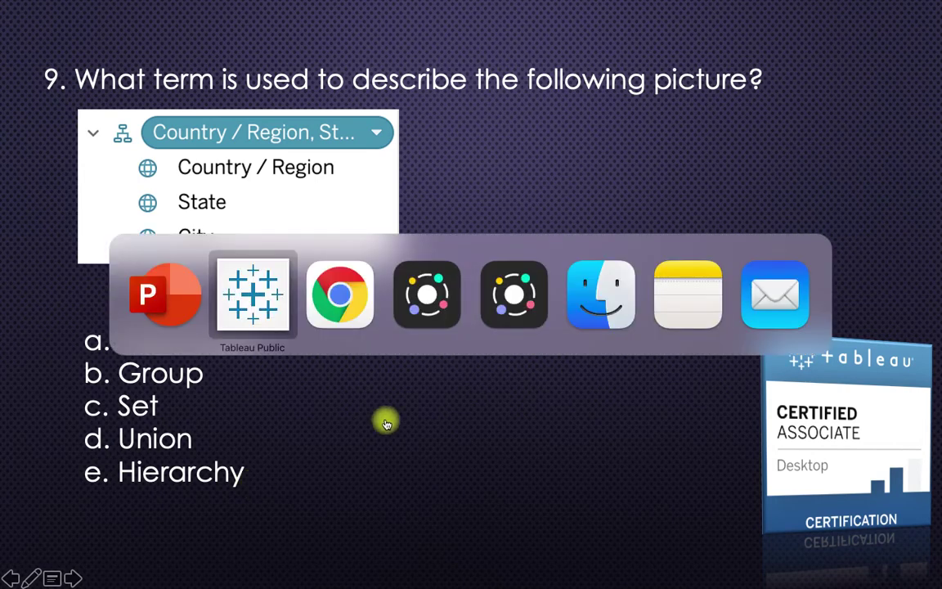
{"action": "scroll", "coordinate": [105, 227], "scroll_direction": "up", "scroll_amount": 2}
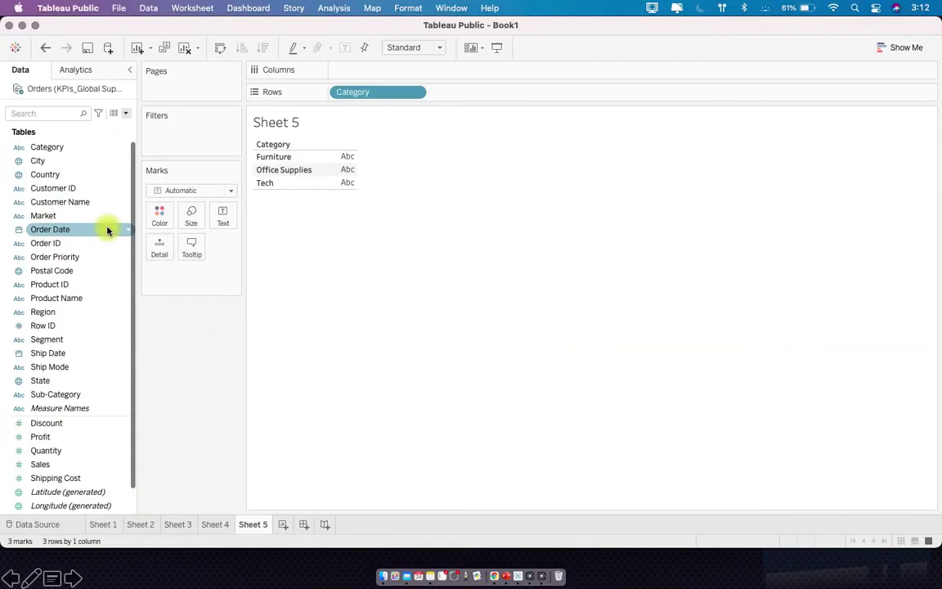
{"action": "left_click", "coordinate": [79, 381]}
{"action": "left_click_drag", "start_coordinate": [79, 395], "coordinate": [68, 152]}
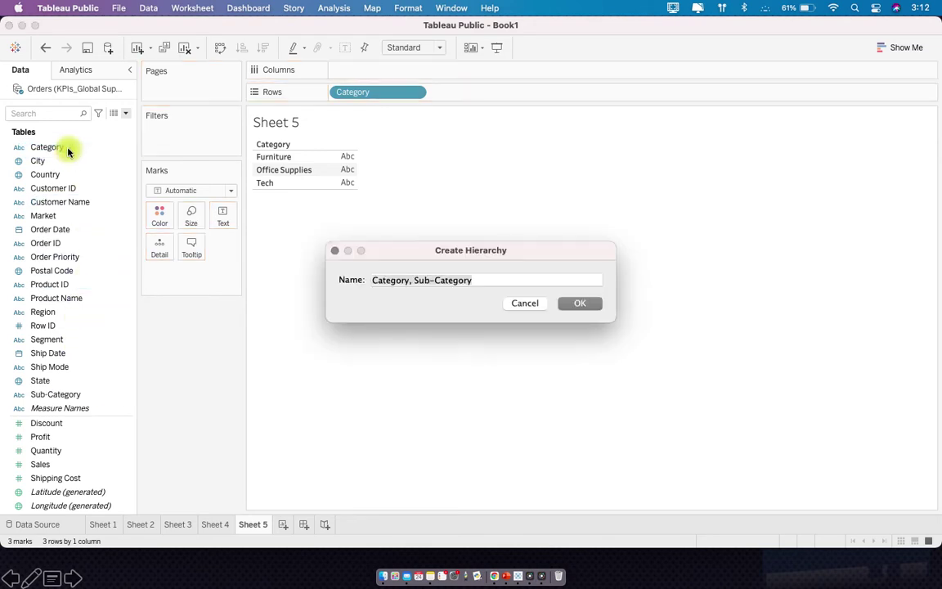
{"action": "left_click_drag", "start_coordinate": [419, 226], "coordinate": [439, 262]}
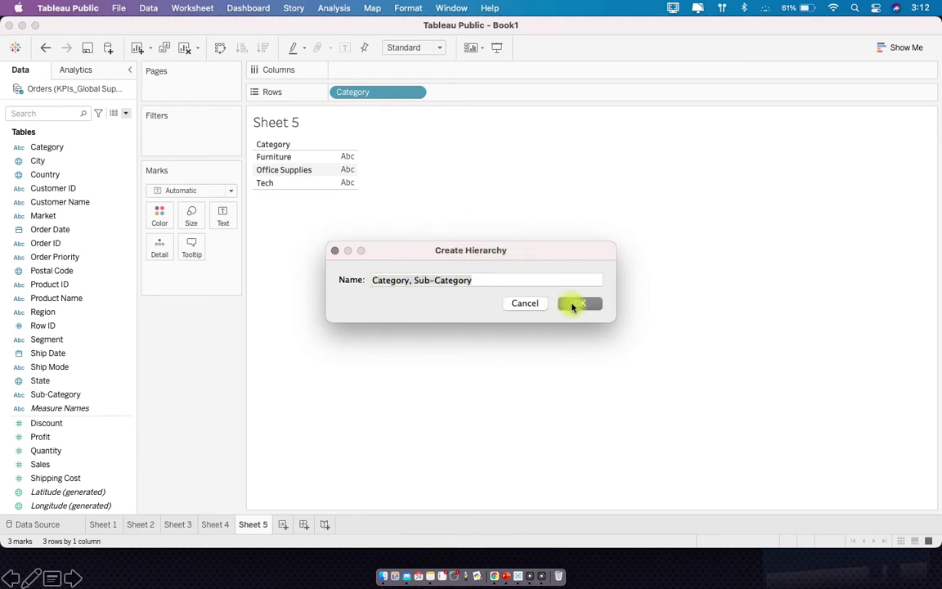
{"action": "left_click", "coordinate": [573, 308]}
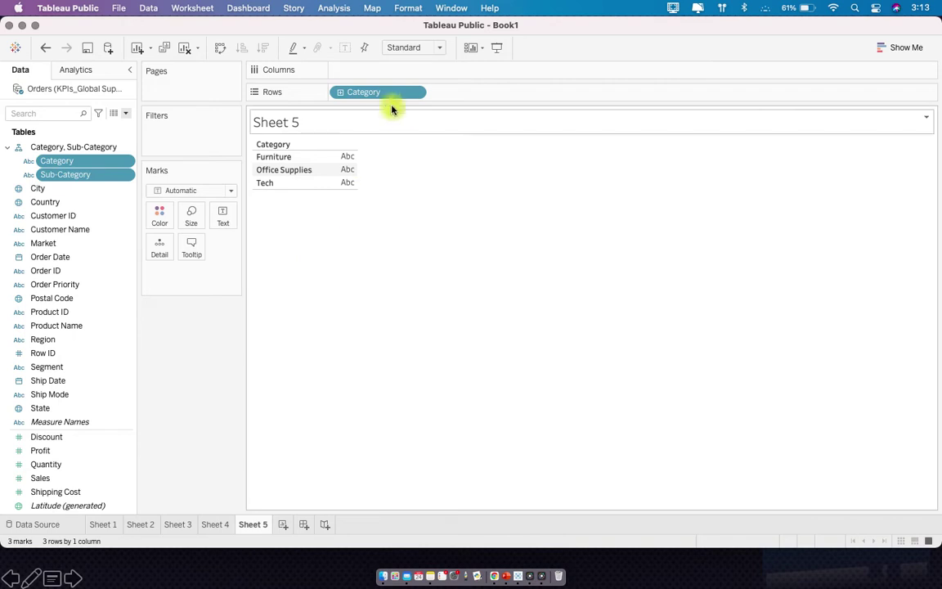
Replace Category on Rows with the new hierarchy, then expand it to Sub-Category and collapse it again.
{"action": "left_click_drag", "start_coordinate": [380, 97], "coordinate": [227, 328]}
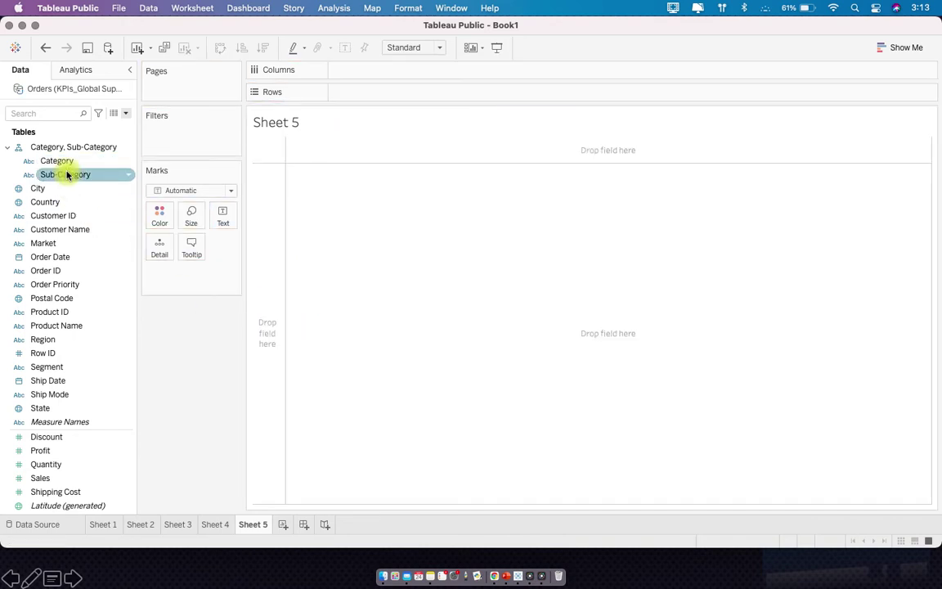
{"action": "left_click_drag", "start_coordinate": [71, 150], "coordinate": [360, 95]}
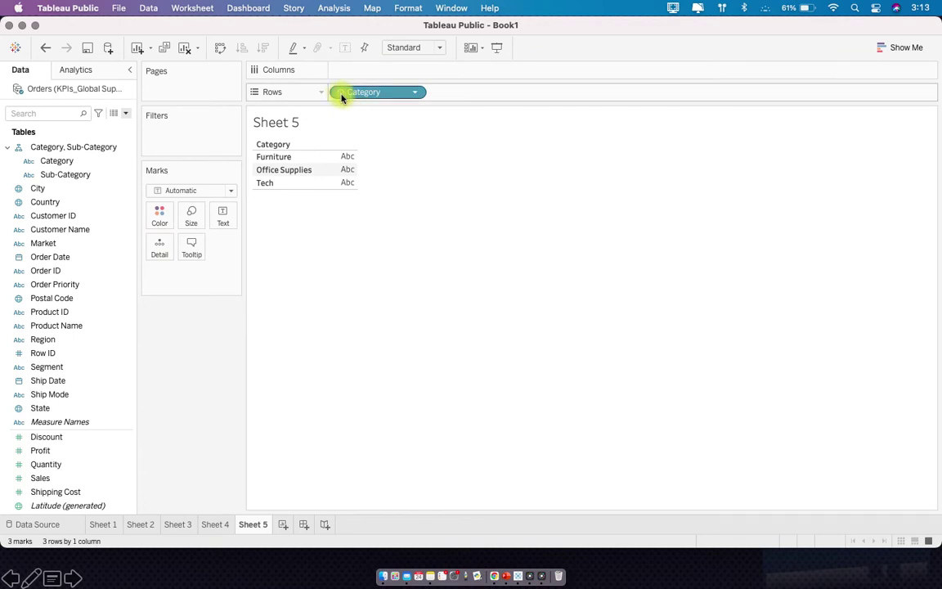
{"action": "left_click", "coordinate": [341, 94]}
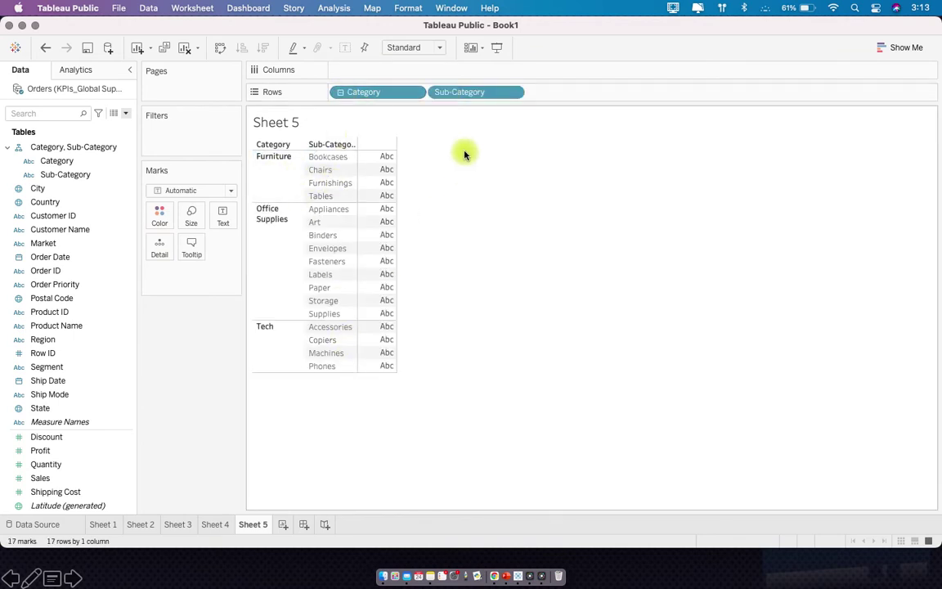
{"action": "left_click", "coordinate": [341, 95]}
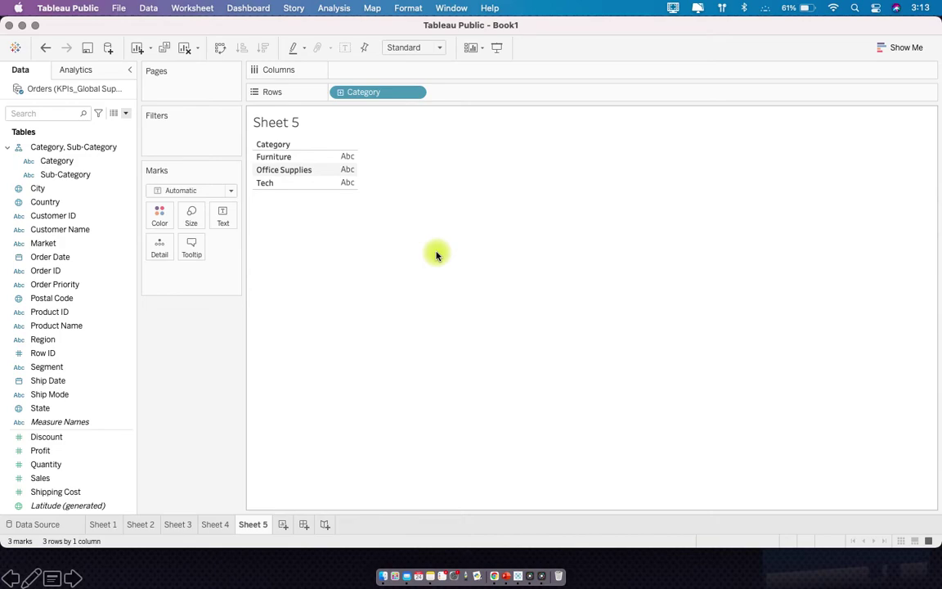
Reveal the answer to question 9 in PowerPoint and advance to question 10.
{"action": "key", "text": "Right"}
{"action": "key", "text": "Right"}
{"action": "key", "text": "Right"}
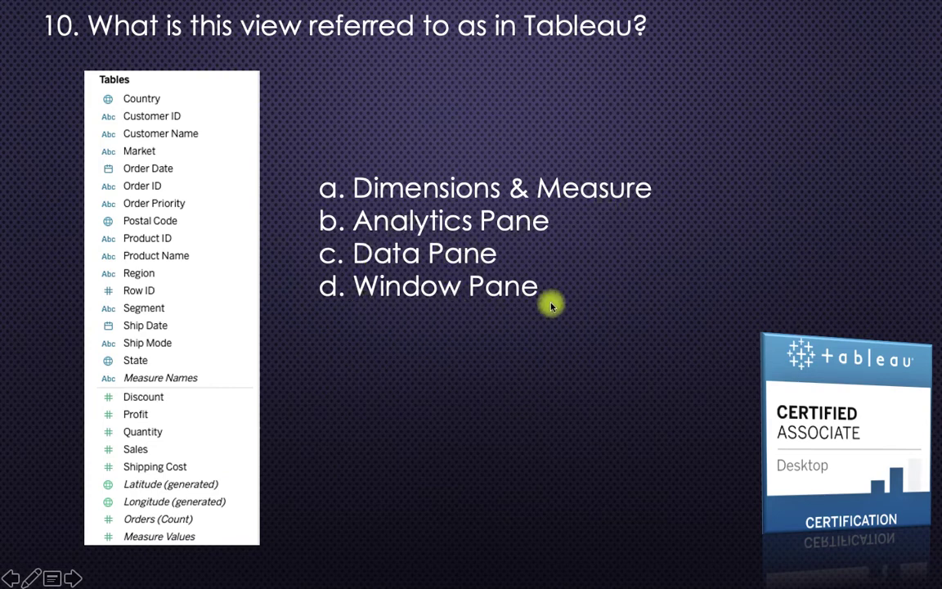
Switch to Tableau Public and compare the Data pane's field list with the Analytics pane for question 10.
{"action": "key", "text": "super+Tab"}
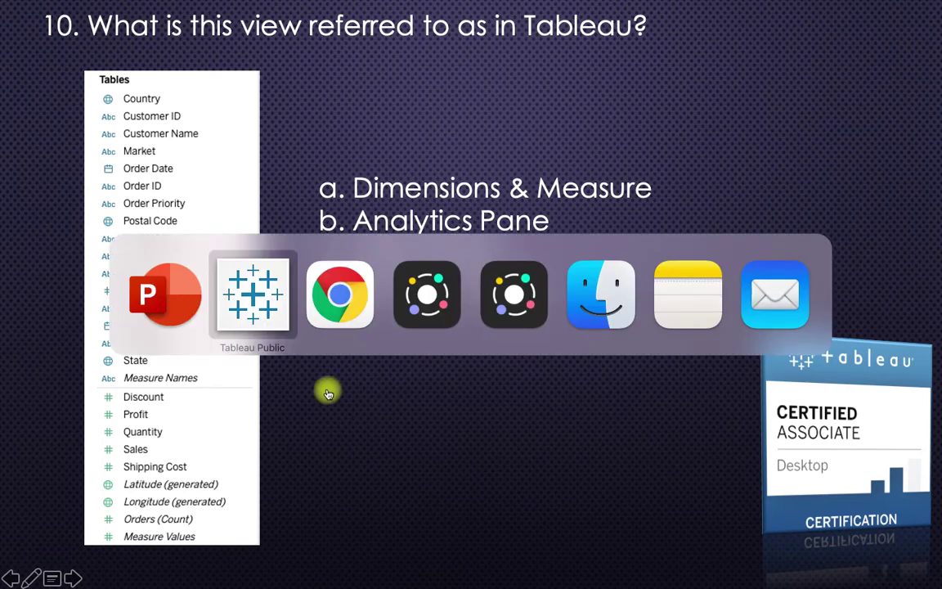
{"action": "left_click", "coordinate": [260, 302]}
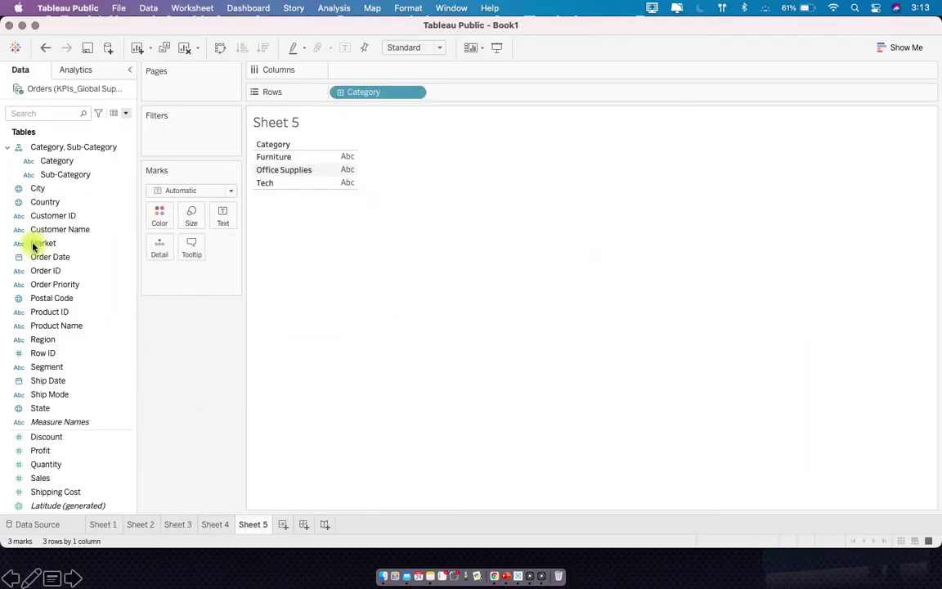
{"action": "scroll", "coordinate": [90, 412], "scroll_direction": "down", "scroll_amount": 2}
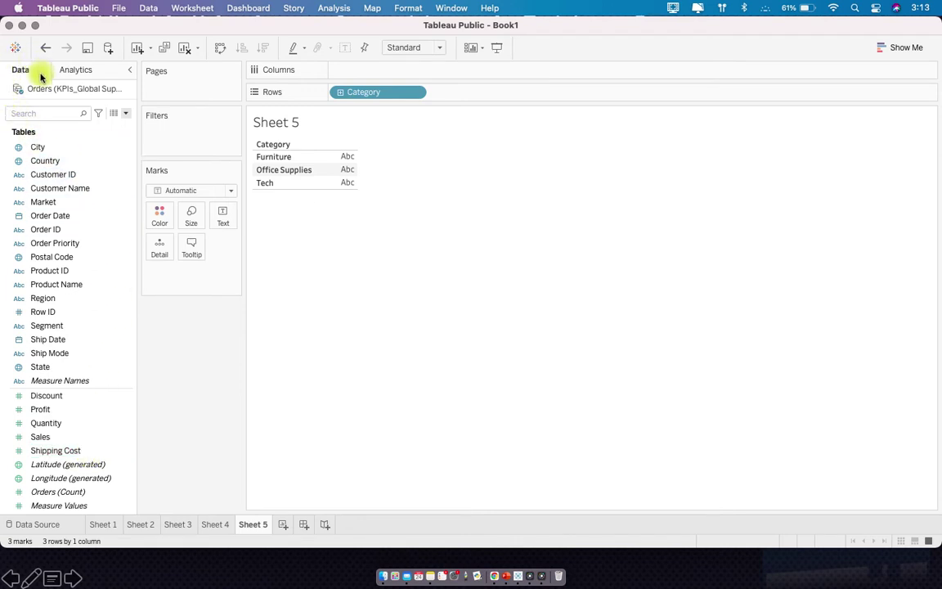
{"action": "left_click", "coordinate": [46, 342]}
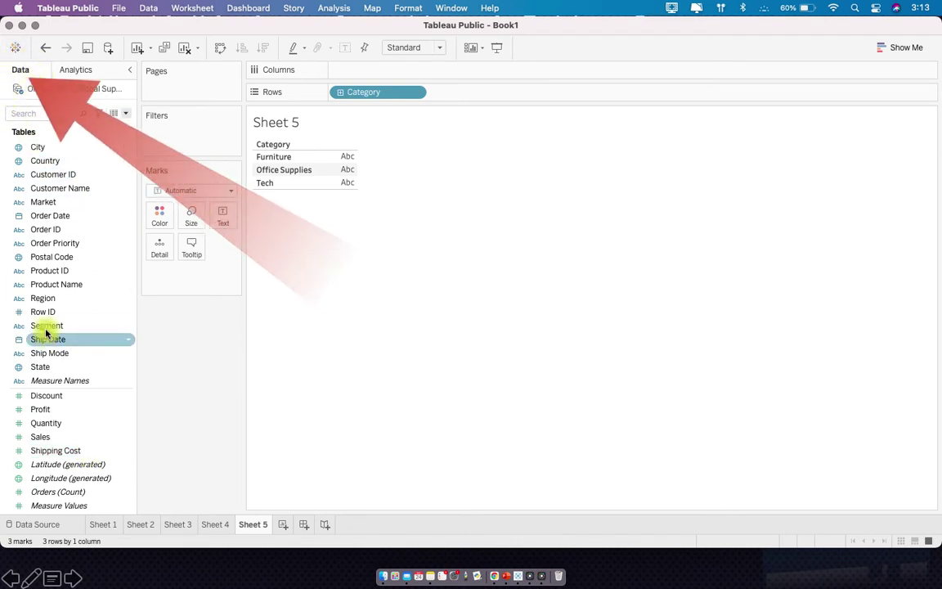
{"action": "left_click", "coordinate": [80, 71]}
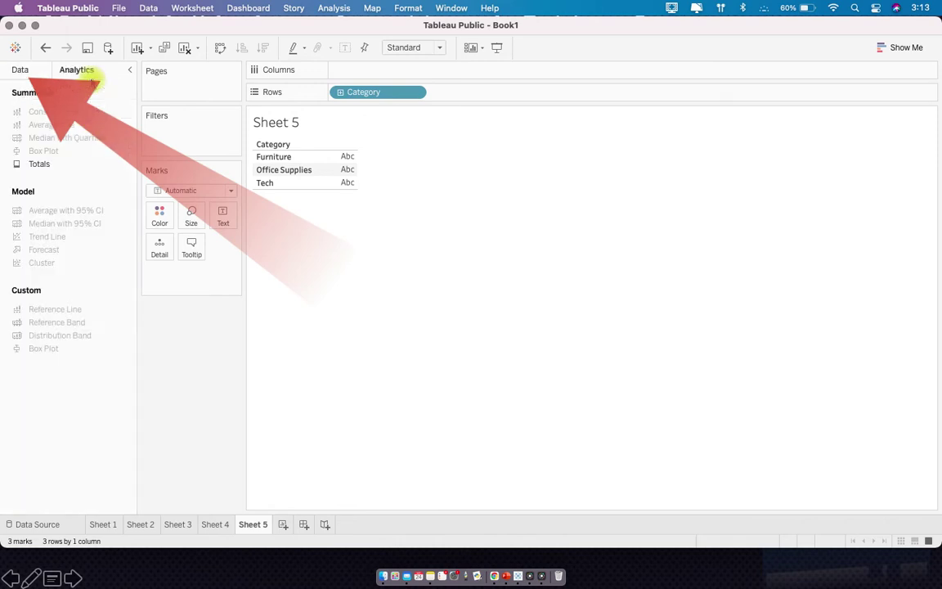
{"action": "left_click", "coordinate": [18, 71]}
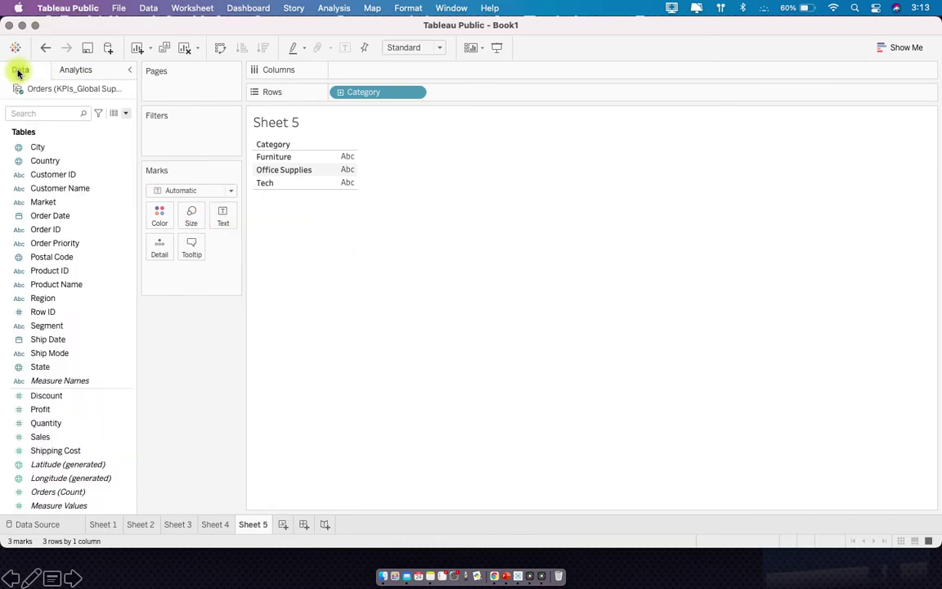
{"action": "left_click", "coordinate": [77, 367]}
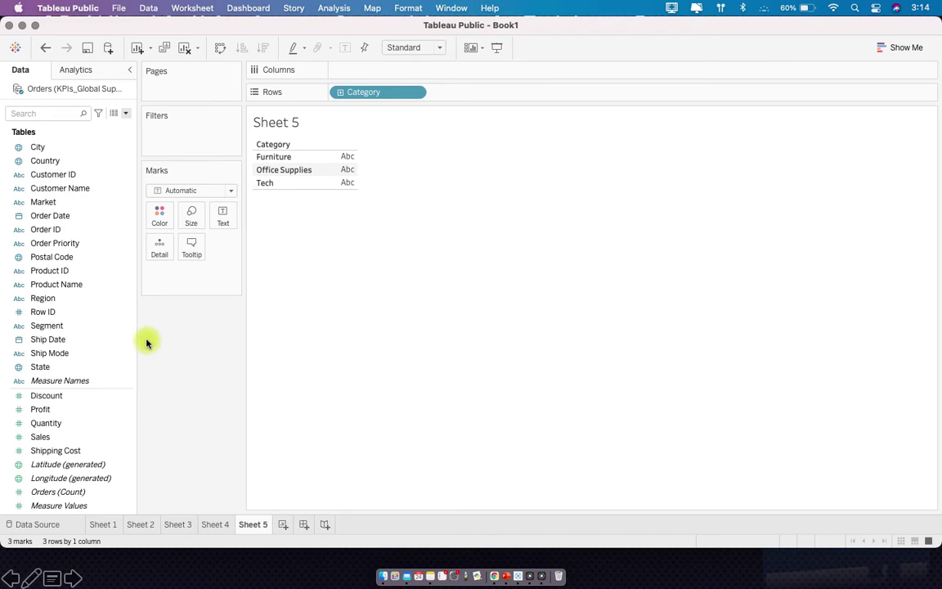
Return to the PowerPoint slideshow, reveal the answer to question 10 and advance to question 11.
{"action": "left_click", "coordinate": [54, 174]}
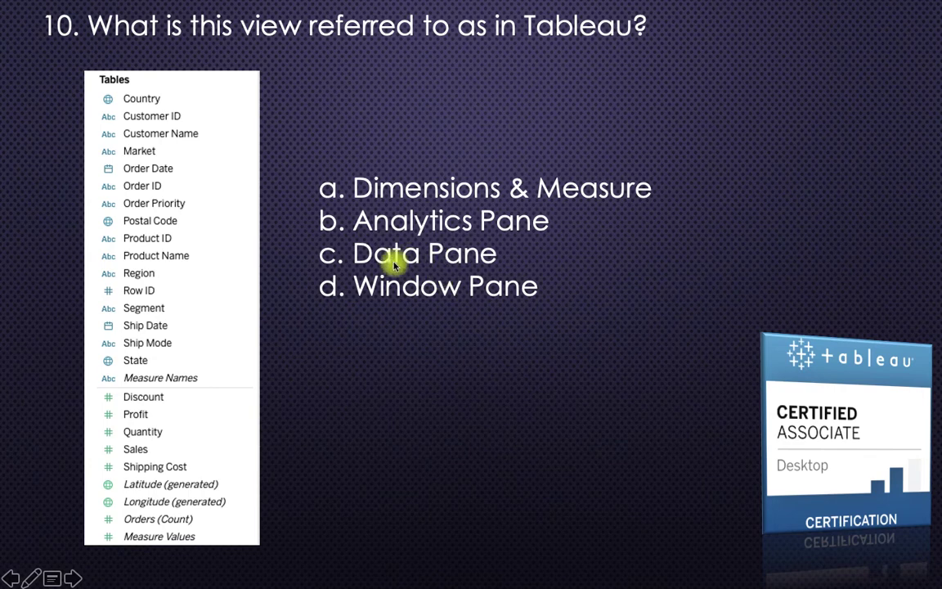
{"action": "left_click", "coordinate": [525, 584]}
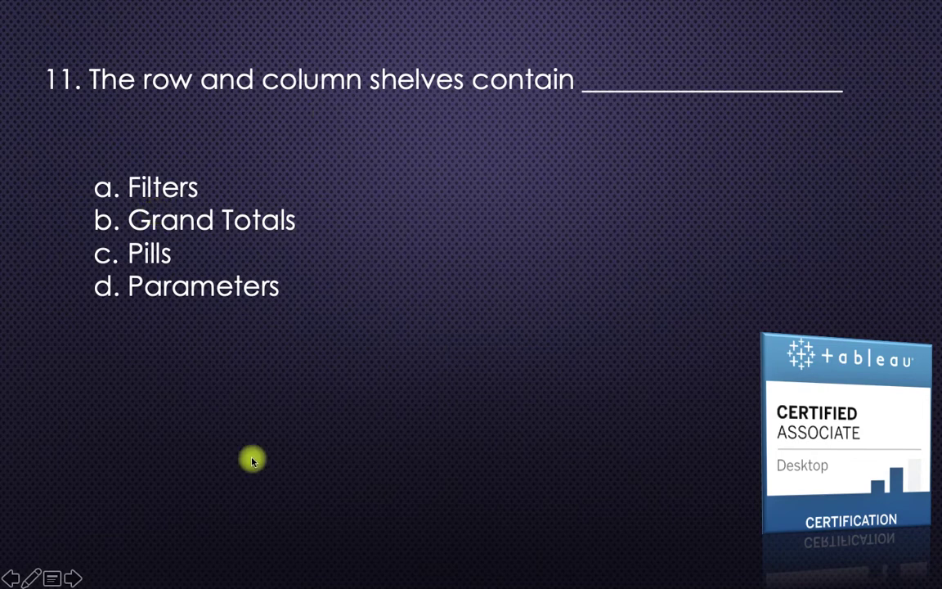
Switch to Tableau Public and place Order Date on Columns and Sales on Rows in Sheet 5.
{"action": "key", "text": "super+Tab"}
{"action": "left_click", "coordinate": [267, 356]}
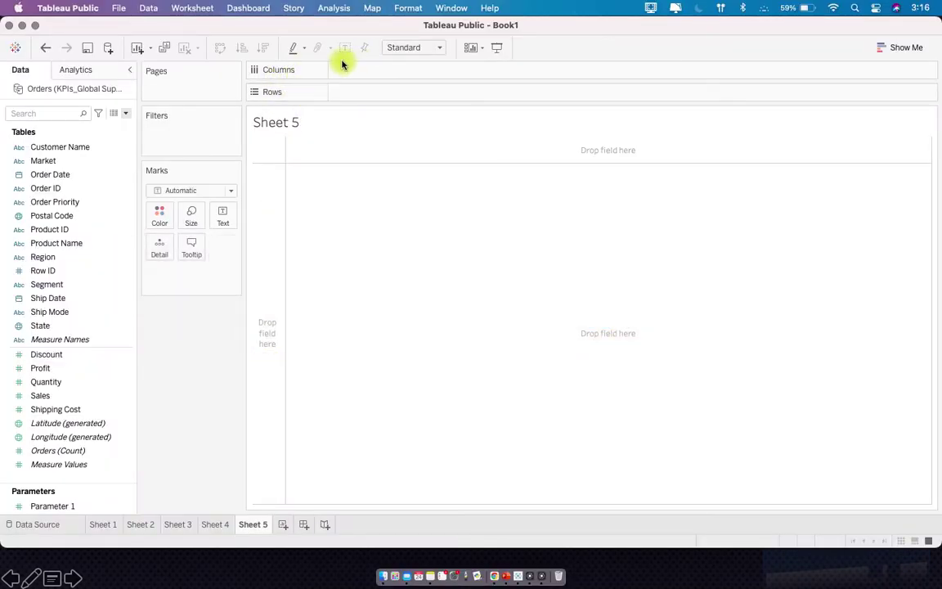
{"action": "left_click", "coordinate": [54, 217]}
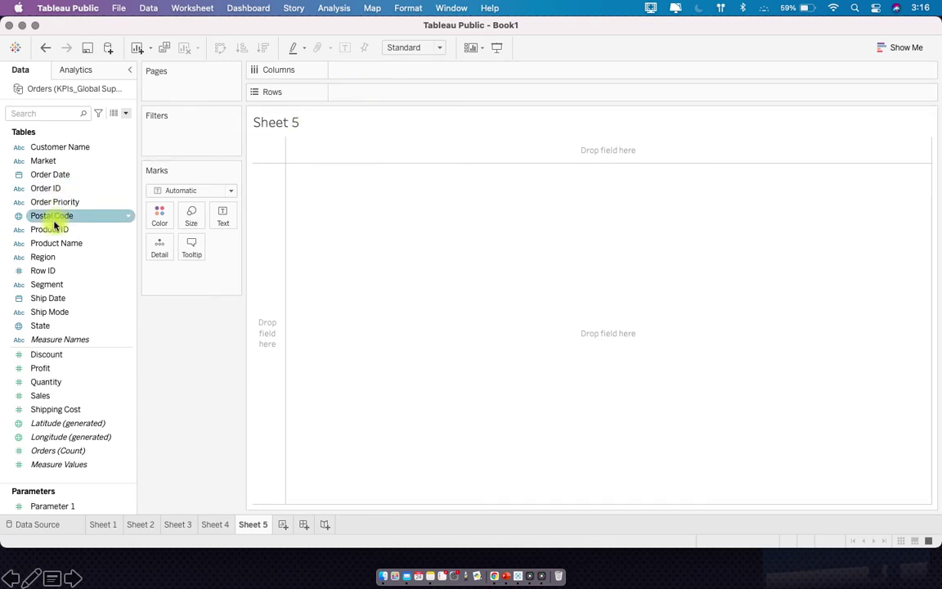
{"action": "scroll", "coordinate": [55, 226], "scroll_direction": "up", "scroll_amount": 3}
{"action": "left_click", "coordinate": [61, 233]}
{"action": "left_click_drag", "start_coordinate": [59, 255], "coordinate": [415, 68]}
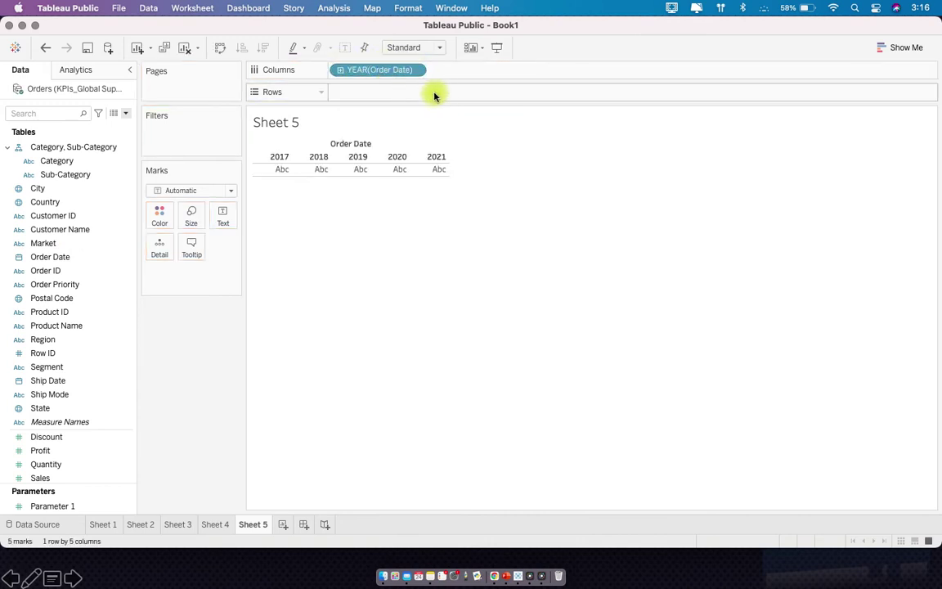
{"action": "scroll", "coordinate": [99, 269], "scroll_direction": "down", "scroll_amount": 3}
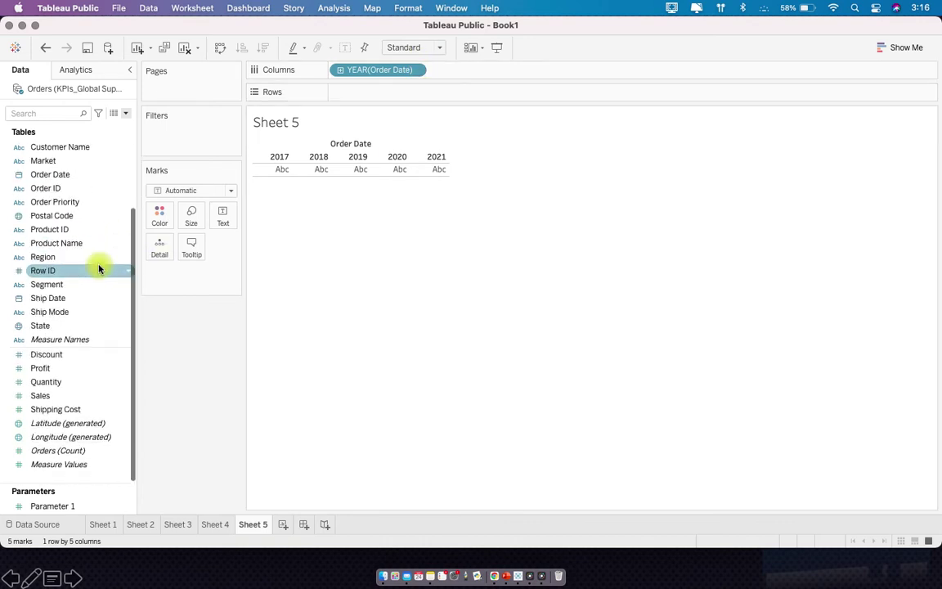
{"action": "left_click_drag", "start_coordinate": [46, 395], "coordinate": [343, 92]}
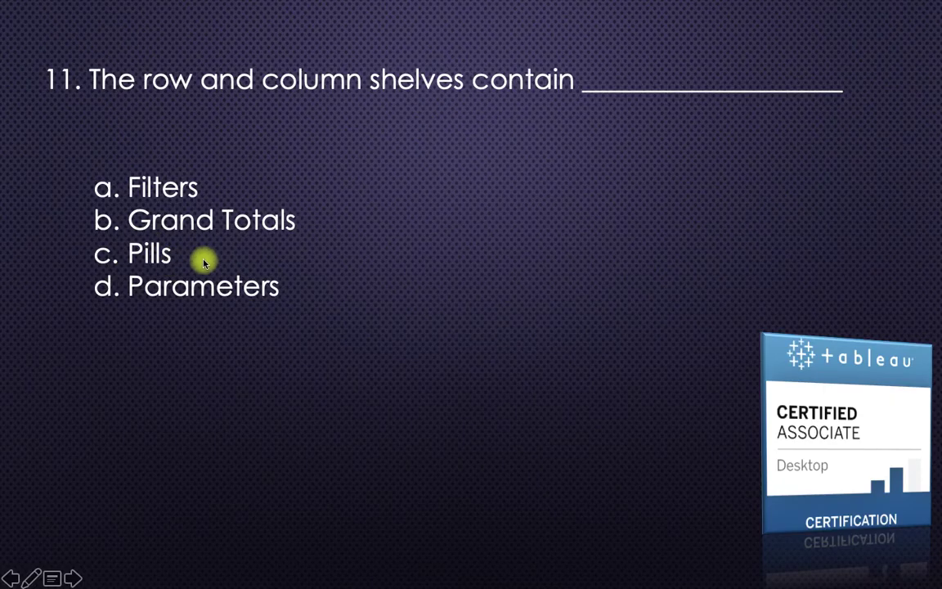
Reveal the answer to question 11 in PowerPoint, and review the Columns and Rows shelves section of the Tableau help in Chrome.
{"action": "left_click", "coordinate": [204, 261]}
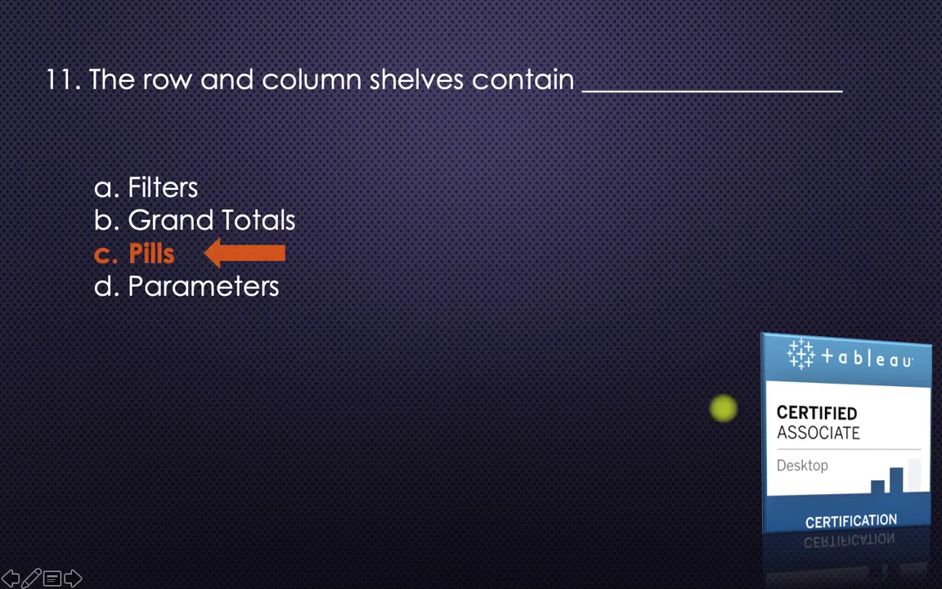
{"action": "key", "text": "super+Tab"}
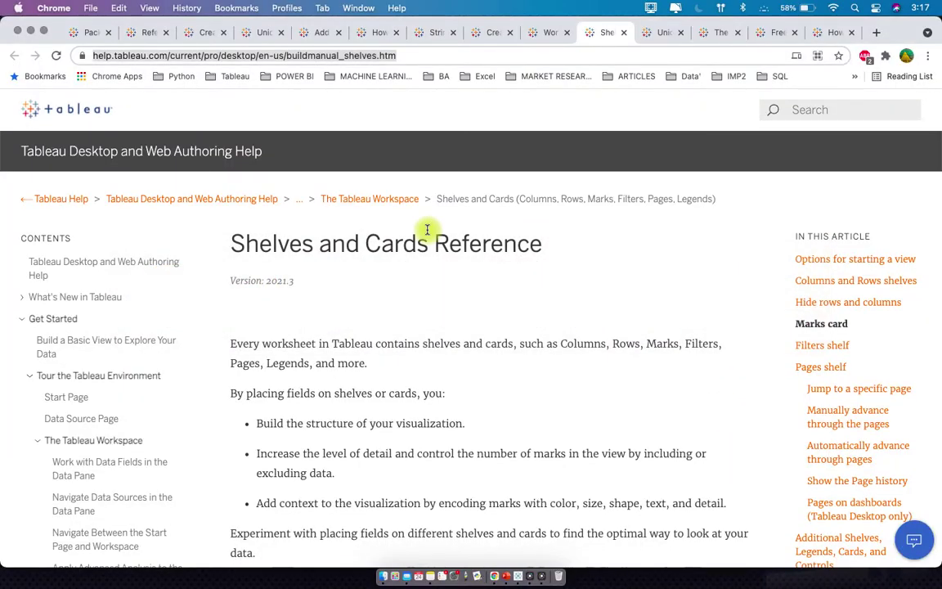
{"action": "scroll", "coordinate": [468, 385], "scroll_direction": "down", "scroll_amount": 5}
{"action": "scroll", "coordinate": [470, 387], "scroll_direction": "down", "scroll_amount": 15}
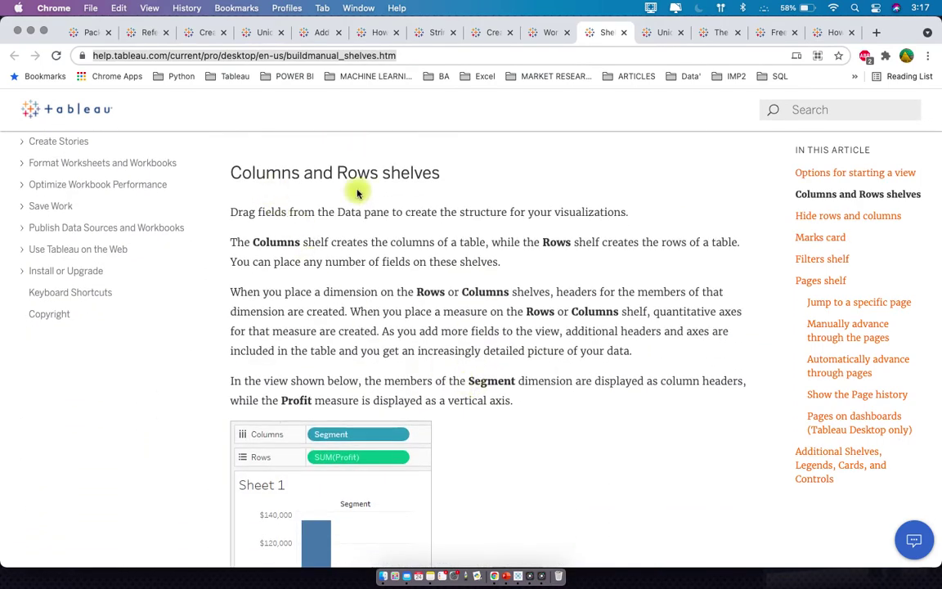
{"action": "scroll", "coordinate": [523, 398], "scroll_direction": "down", "scroll_amount": 5}
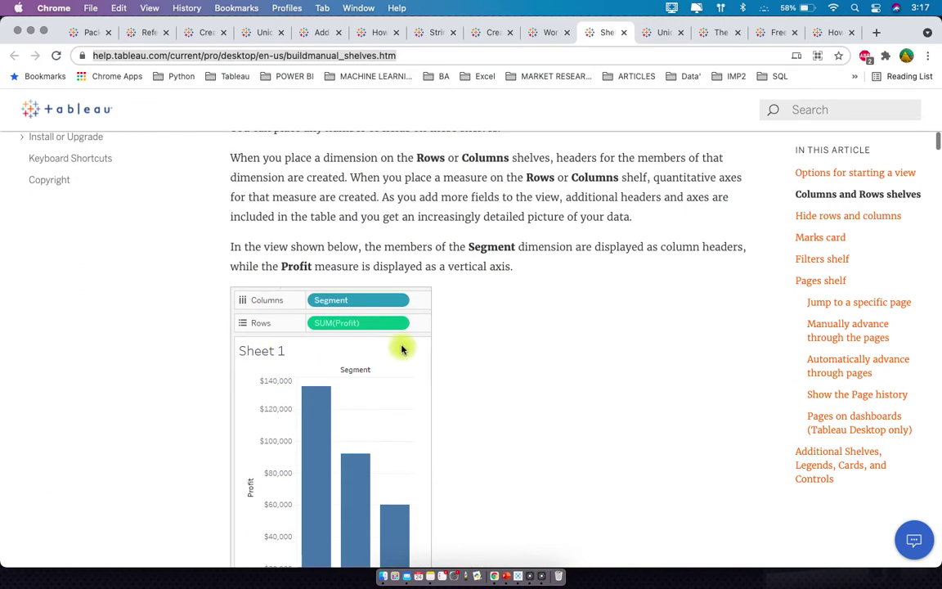
{"action": "scroll", "coordinate": [398, 330], "scroll_direction": "down", "scroll_amount": 10}
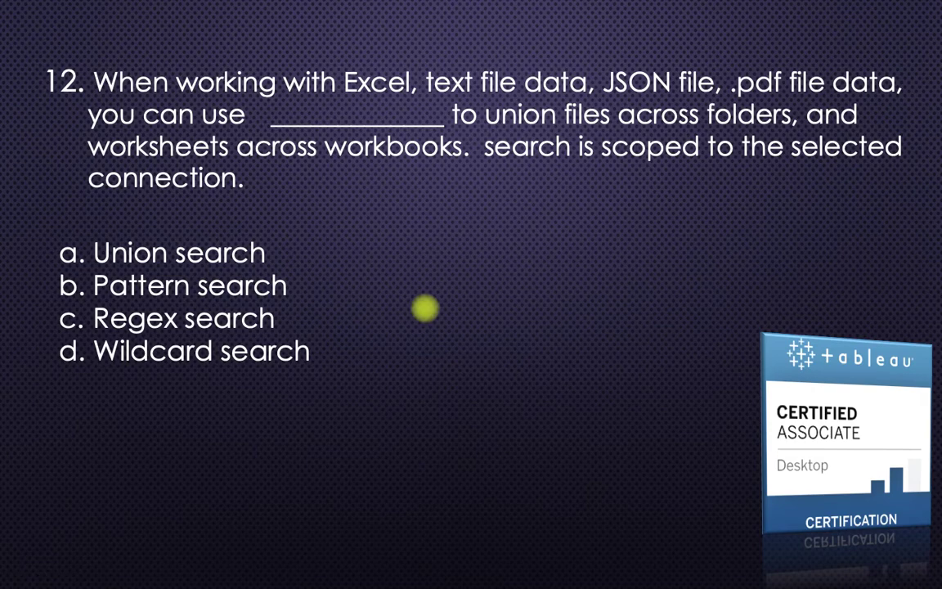
Highlight the help heading on unioning tables using wildcard search in Chrome, and reveal the answer to question 12 in PowerPoint.
{"action": "key", "text": "super+Tab"}
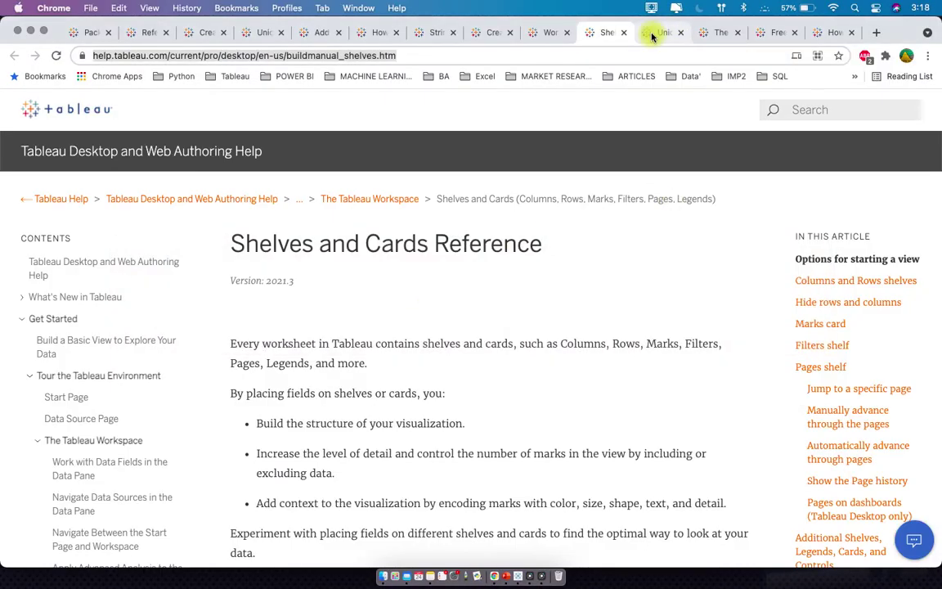
{"action": "left_click", "coordinate": [661, 32]}
{"action": "scroll", "coordinate": [536, 309], "scroll_direction": "down", "scroll_amount": 15}
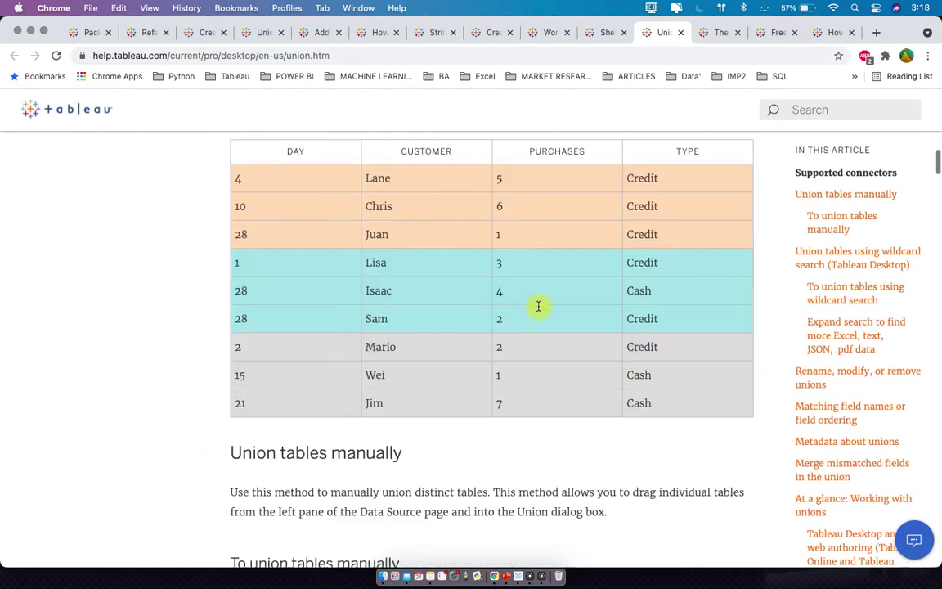
{"action": "scroll", "coordinate": [538, 309], "scroll_direction": "down", "scroll_amount": 15}
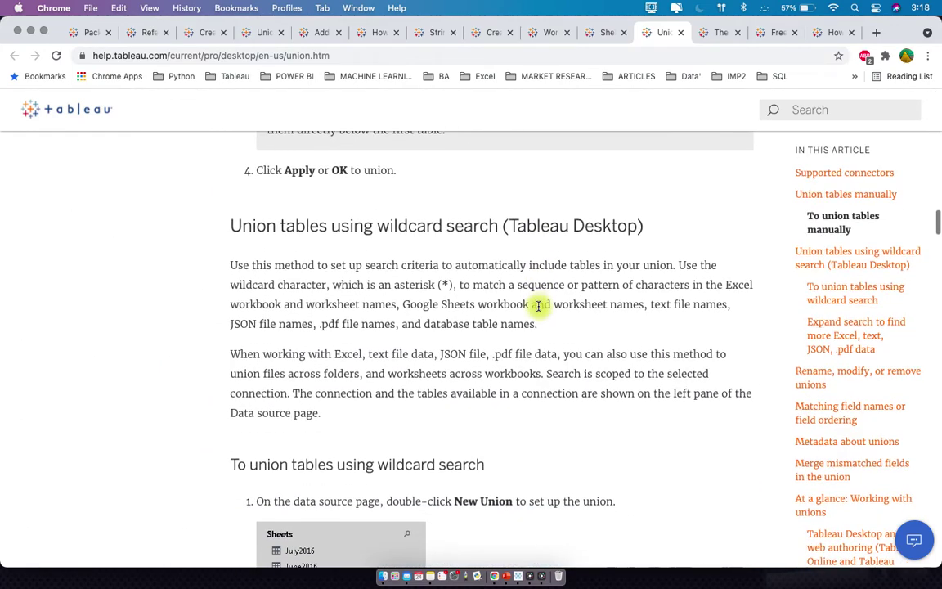
{"action": "scroll", "coordinate": [538, 309], "scroll_direction": "down", "scroll_amount": 2}
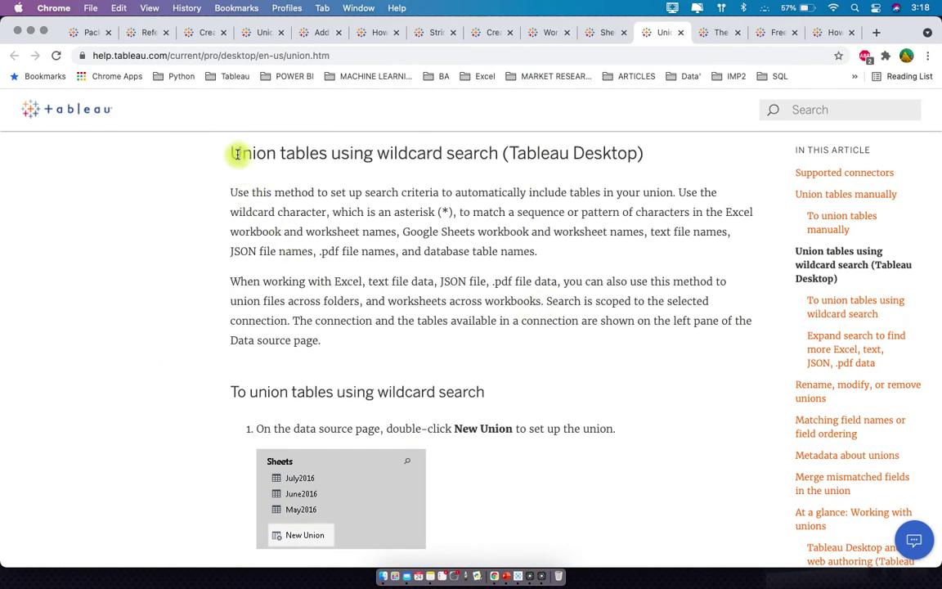
{"action": "left_click_drag", "start_coordinate": [234, 152], "coordinate": [654, 157]}
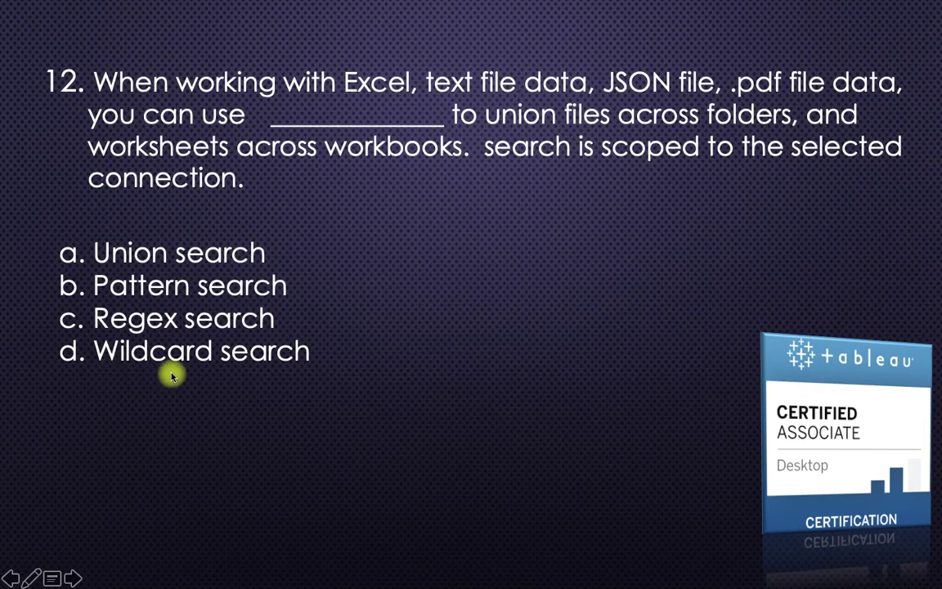
{"action": "left_click", "coordinate": [362, 363]}
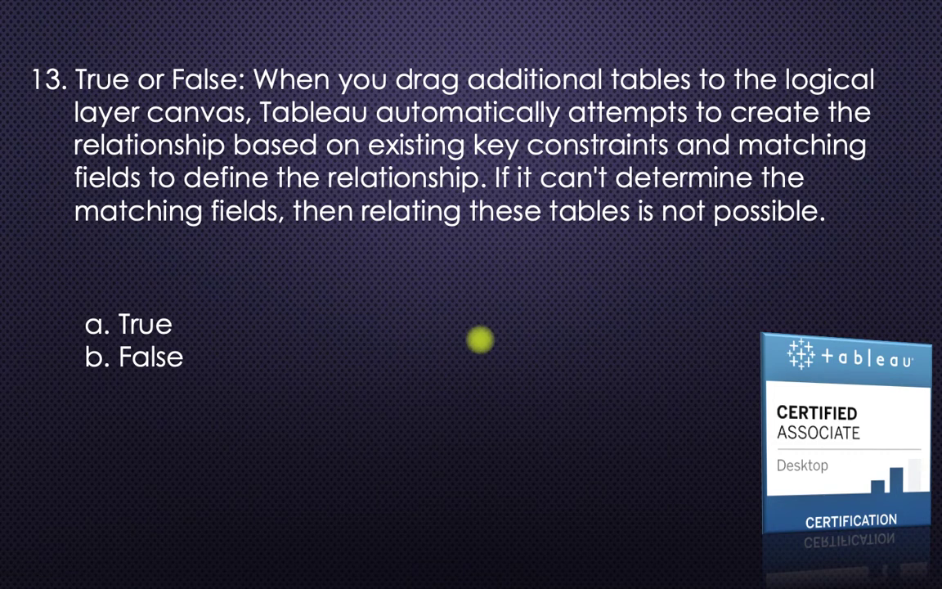
Switch to the Tableau Data Model help page in Chrome and examine how additional tables are related in a multi-table model.
{"action": "key", "text": "super+Tab"}
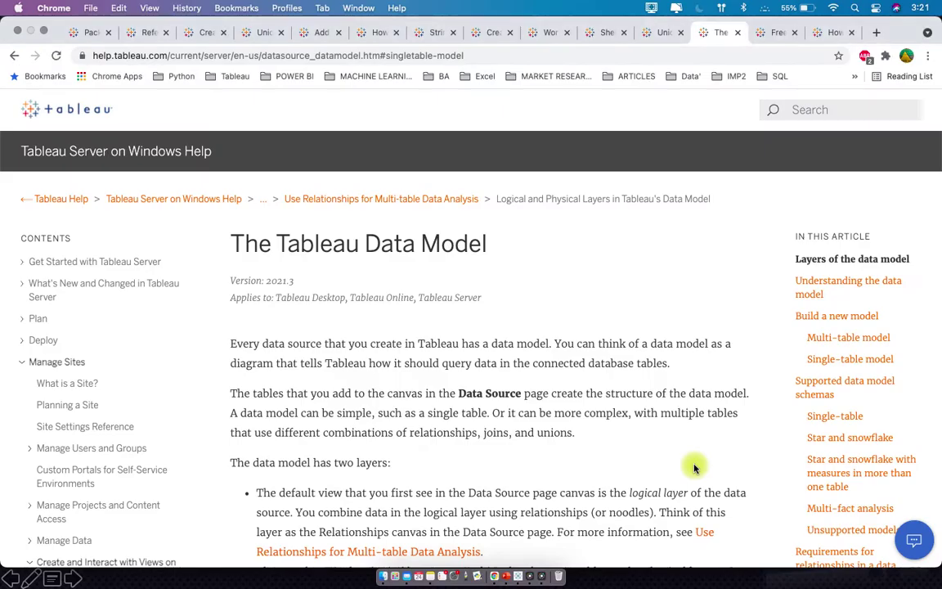
{"action": "scroll", "coordinate": [493, 404], "scroll_direction": "down", "scroll_amount": 15}
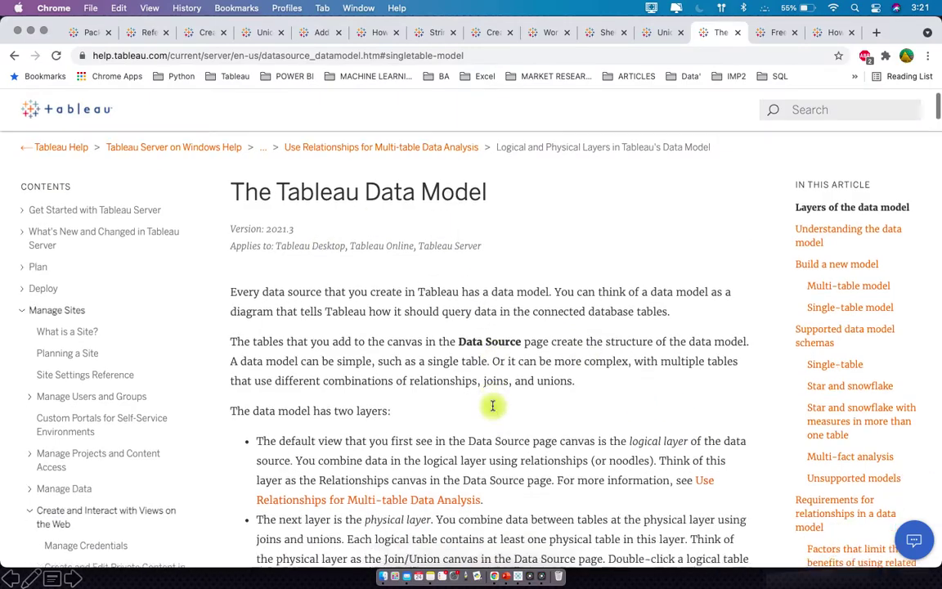
{"action": "scroll", "coordinate": [493, 403], "scroll_direction": "down", "scroll_amount": 20}
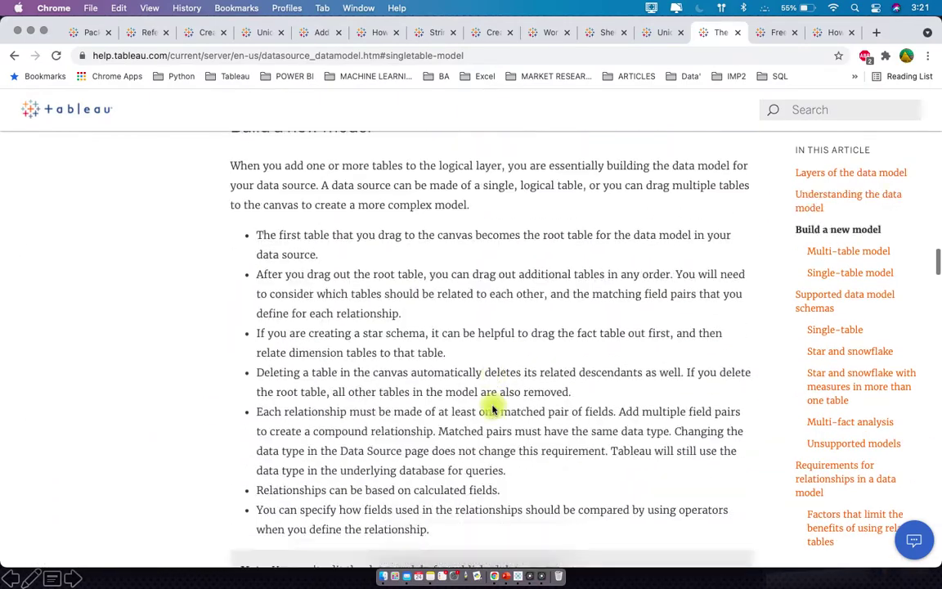
{"action": "scroll", "coordinate": [493, 409], "scroll_direction": "down", "scroll_amount": 1}
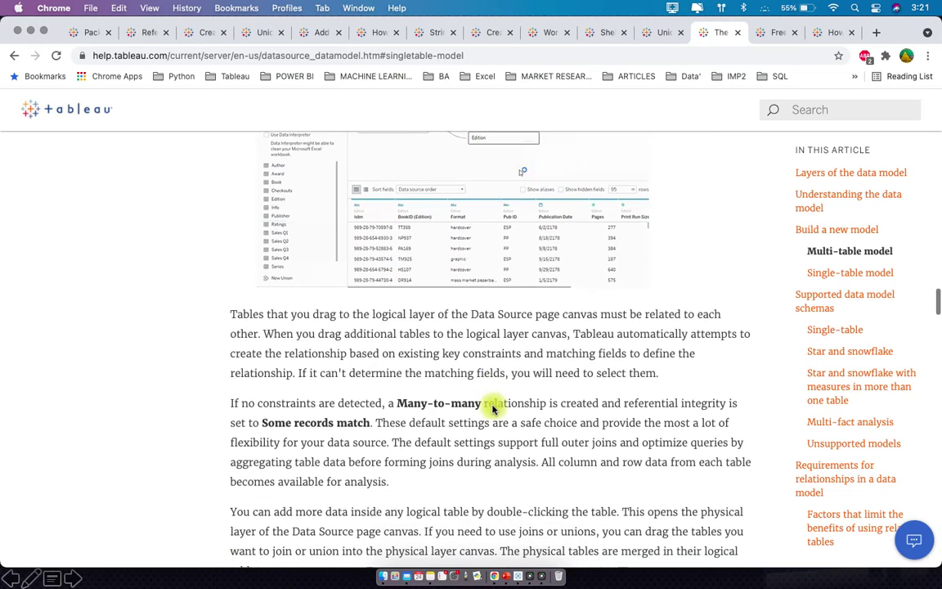
{"action": "scroll", "coordinate": [266, 327], "scroll_direction": "up", "scroll_amount": 4}
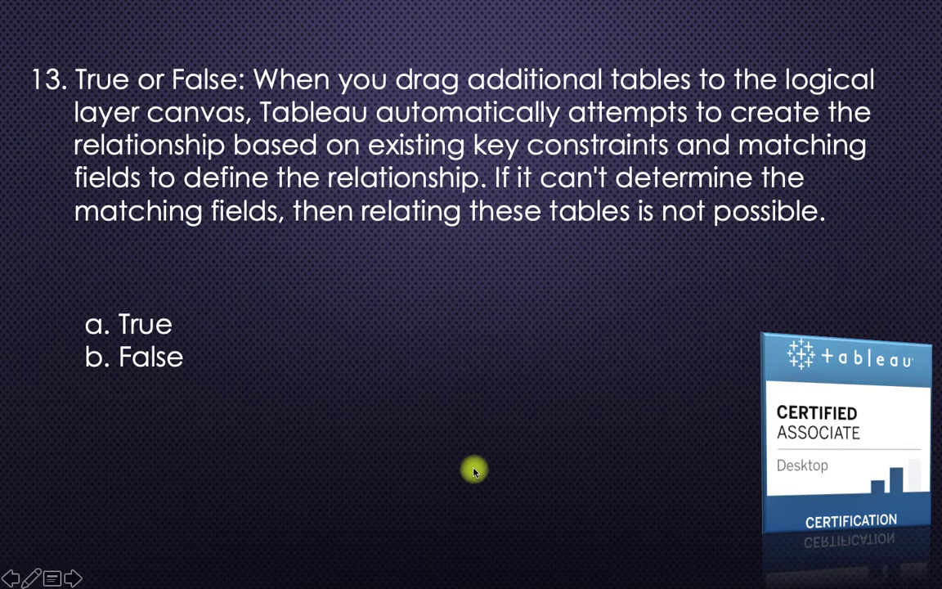
Reveal the answer to question 13 in PowerPoint and advance to question 14.
{"action": "left_click", "coordinate": [473, 470]}
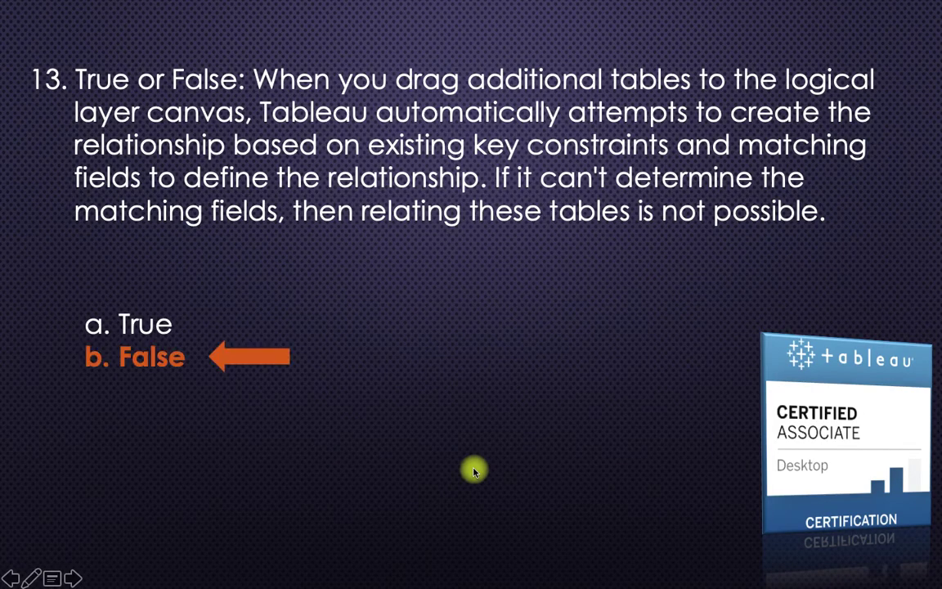
{"action": "left_click", "coordinate": [473, 471]}
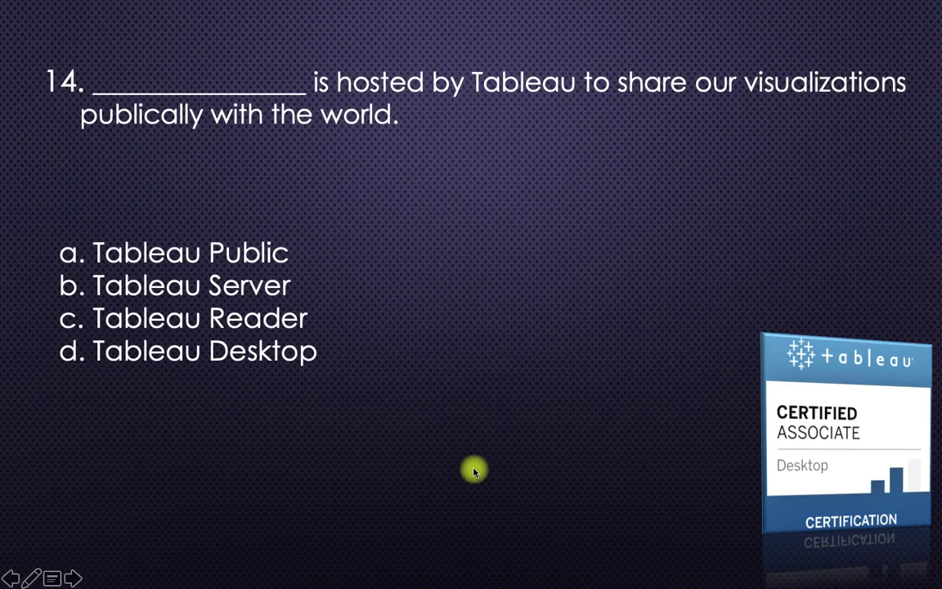